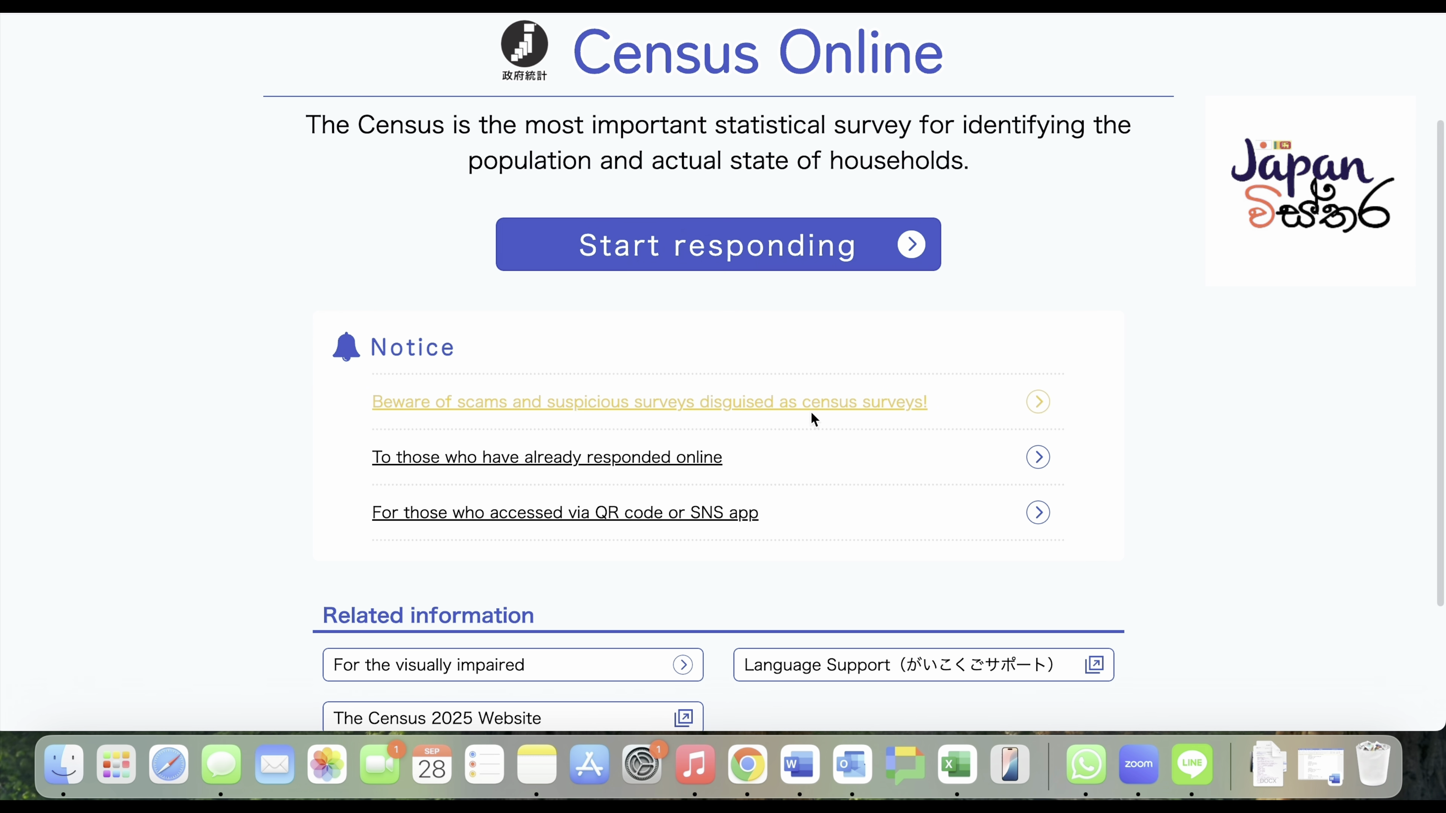
- Start responding to the census from the Census Online start page
scroll(755, 466, "down", 3)
scroll(755, 466, "up", 6)
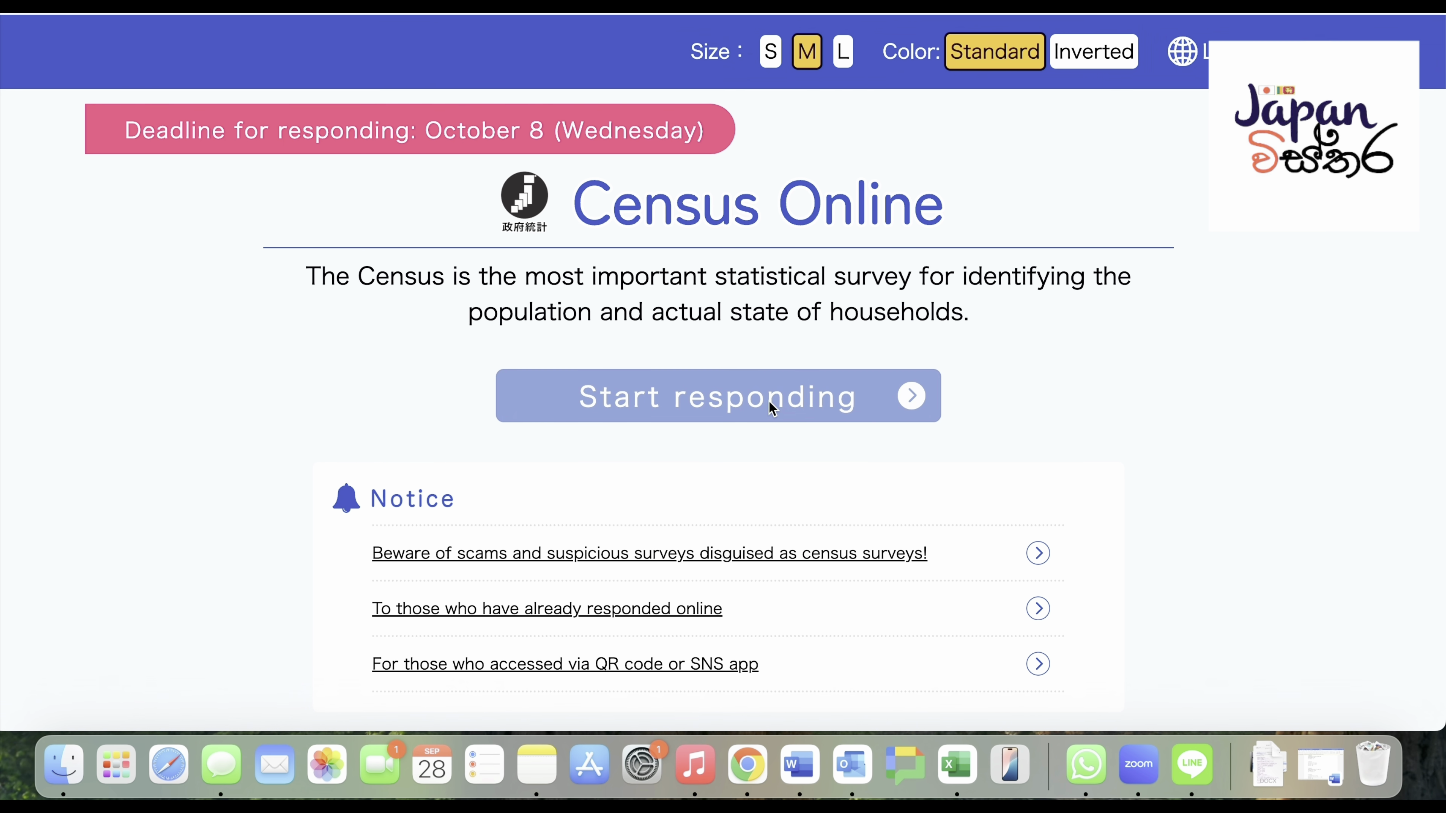
left_click(768, 402)
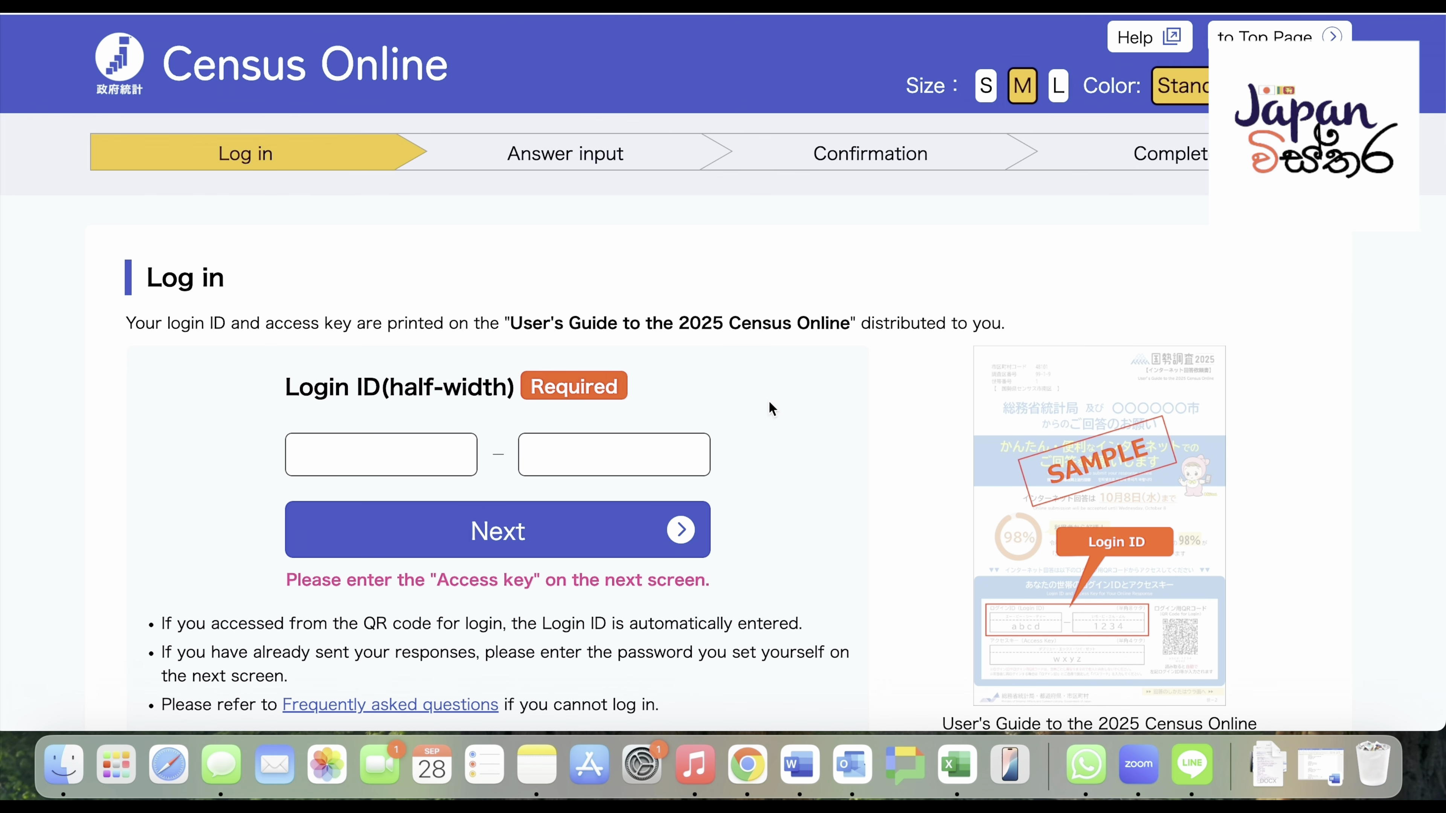
- Enter both parts of the household's login ID from the User's Guide and continue to the access key entry
scroll(768, 400, "down", 5)
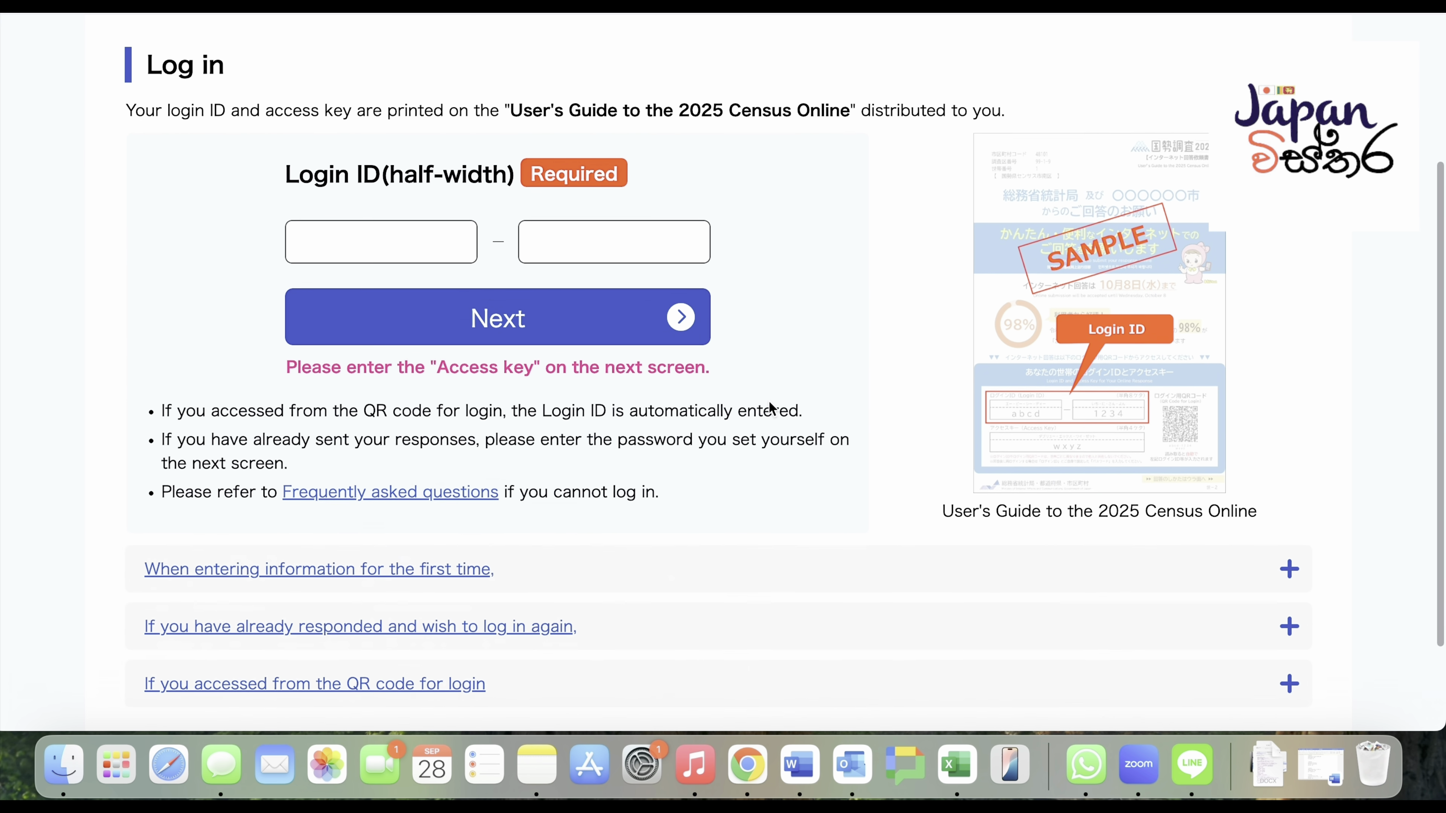
scroll(769, 401, "up", 2)
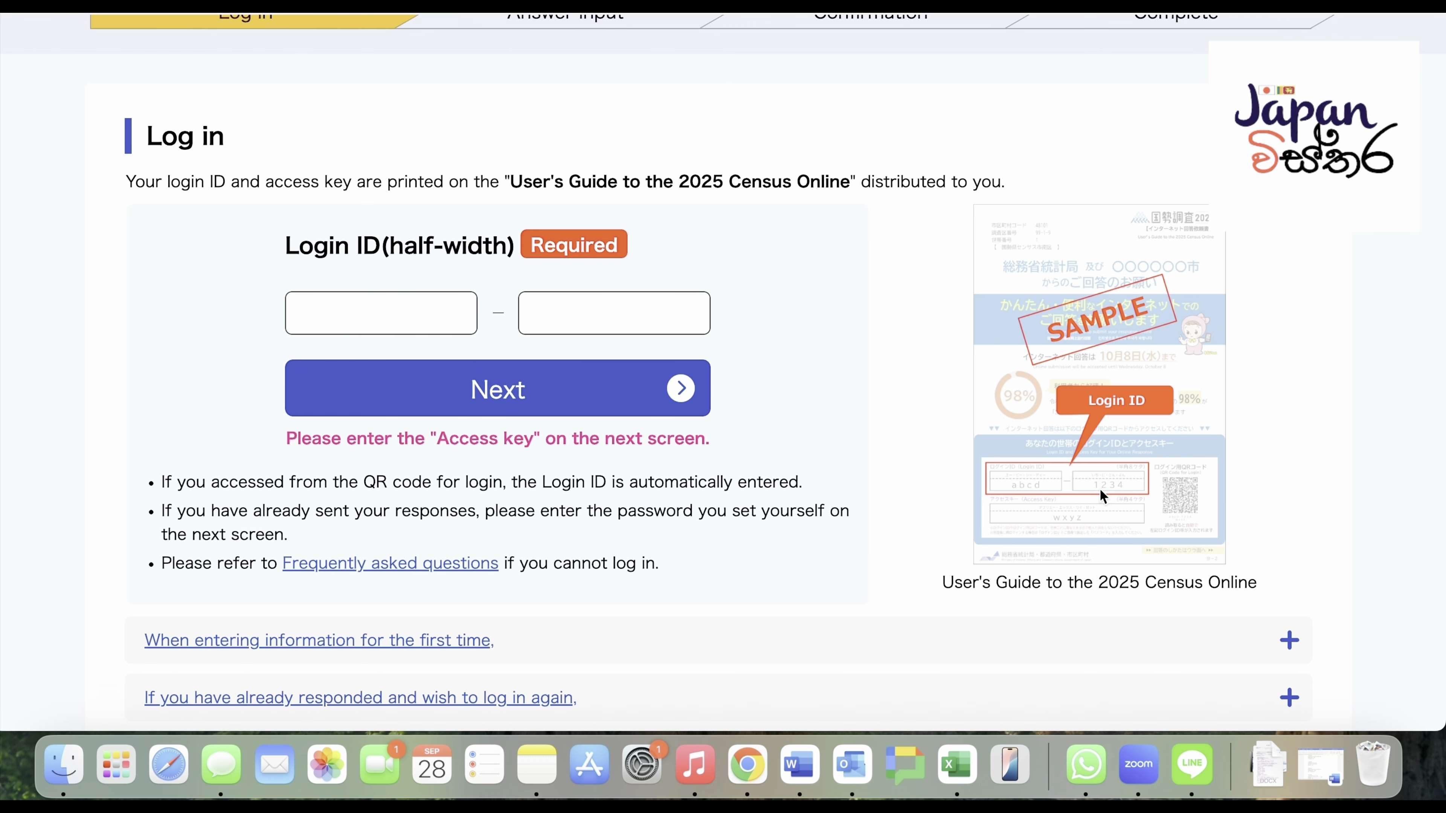
left_click(454, 315)
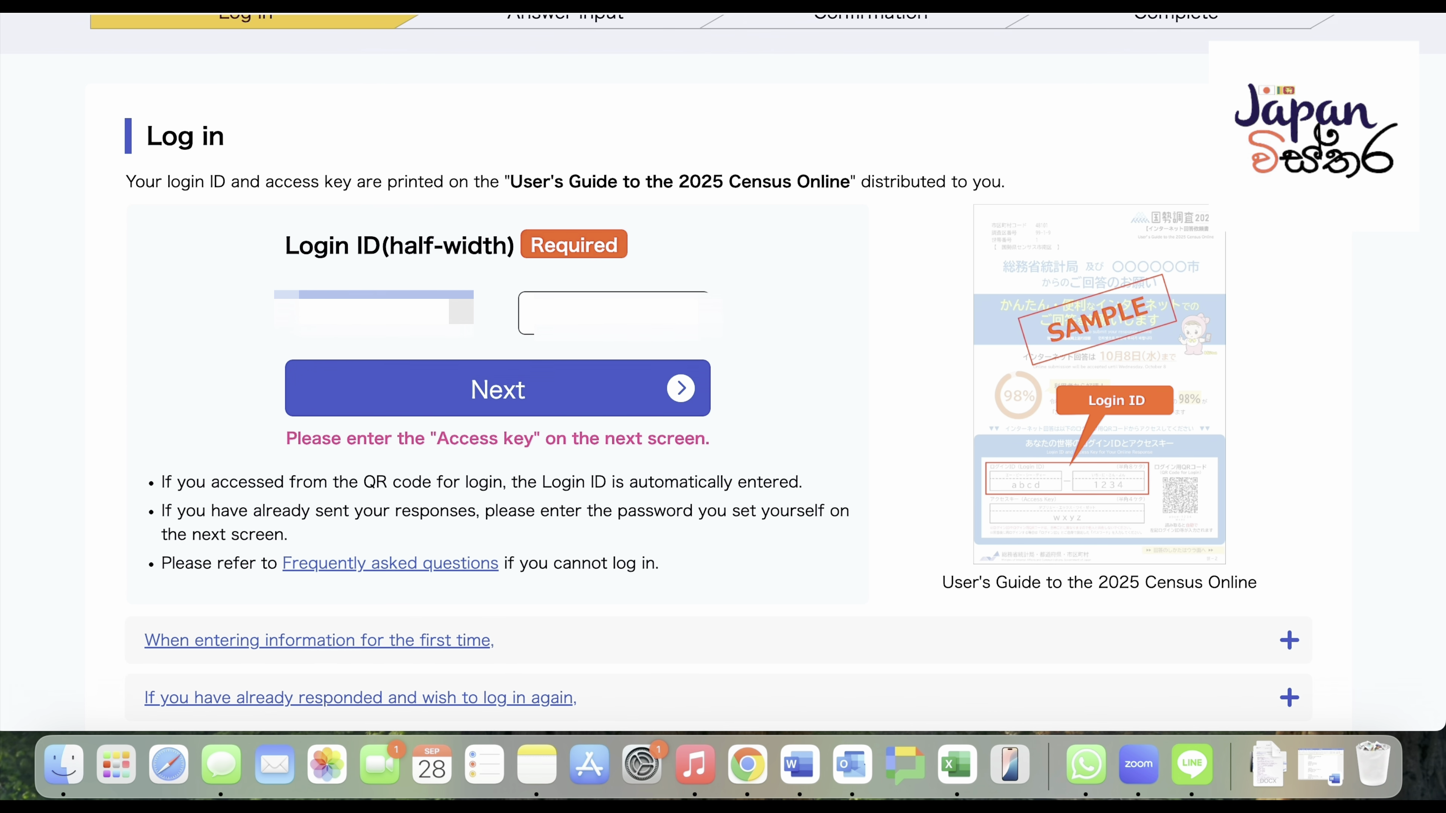
type("****")
left_click(634, 327)
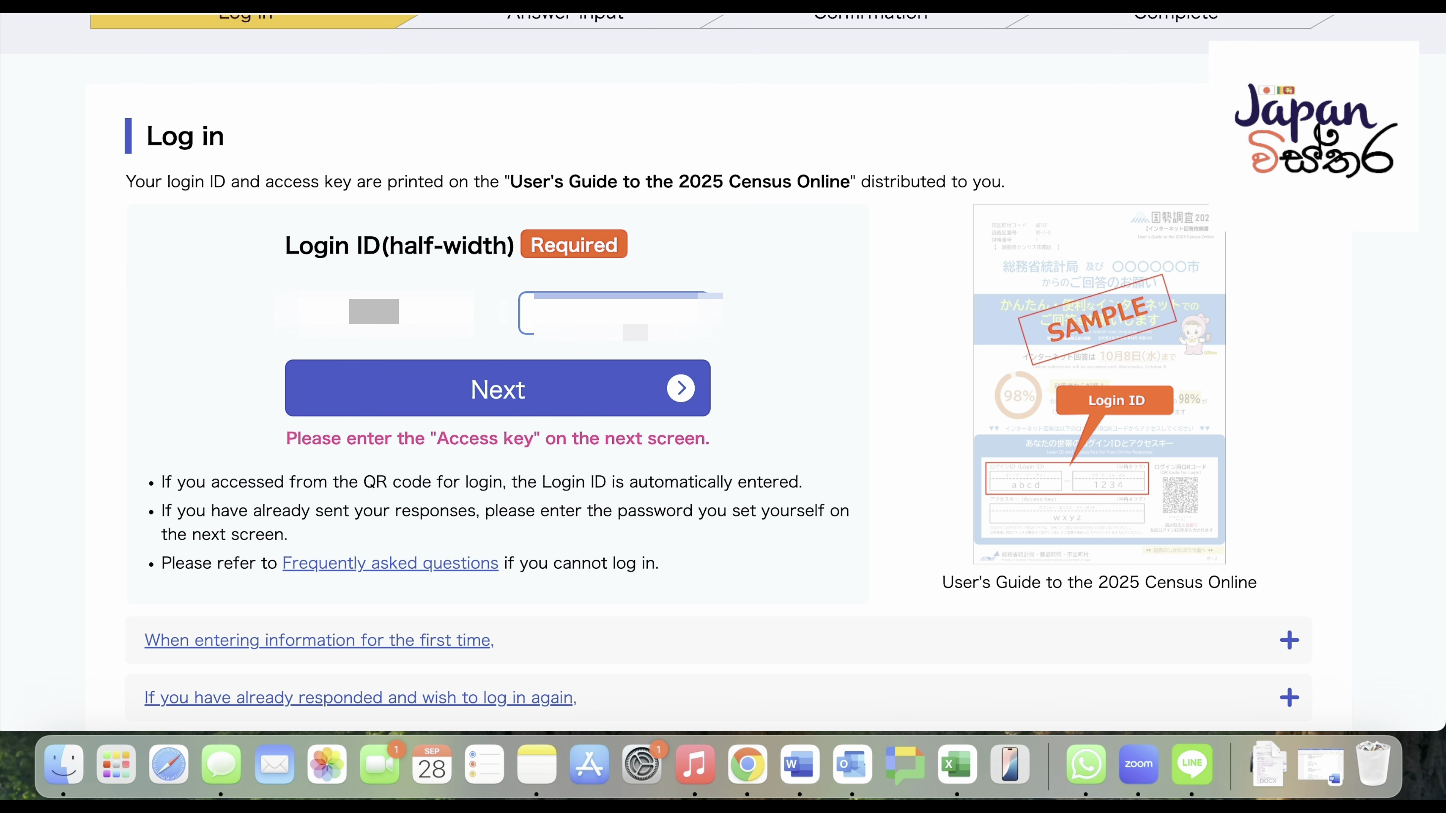
type("***")
left_click(494, 407)
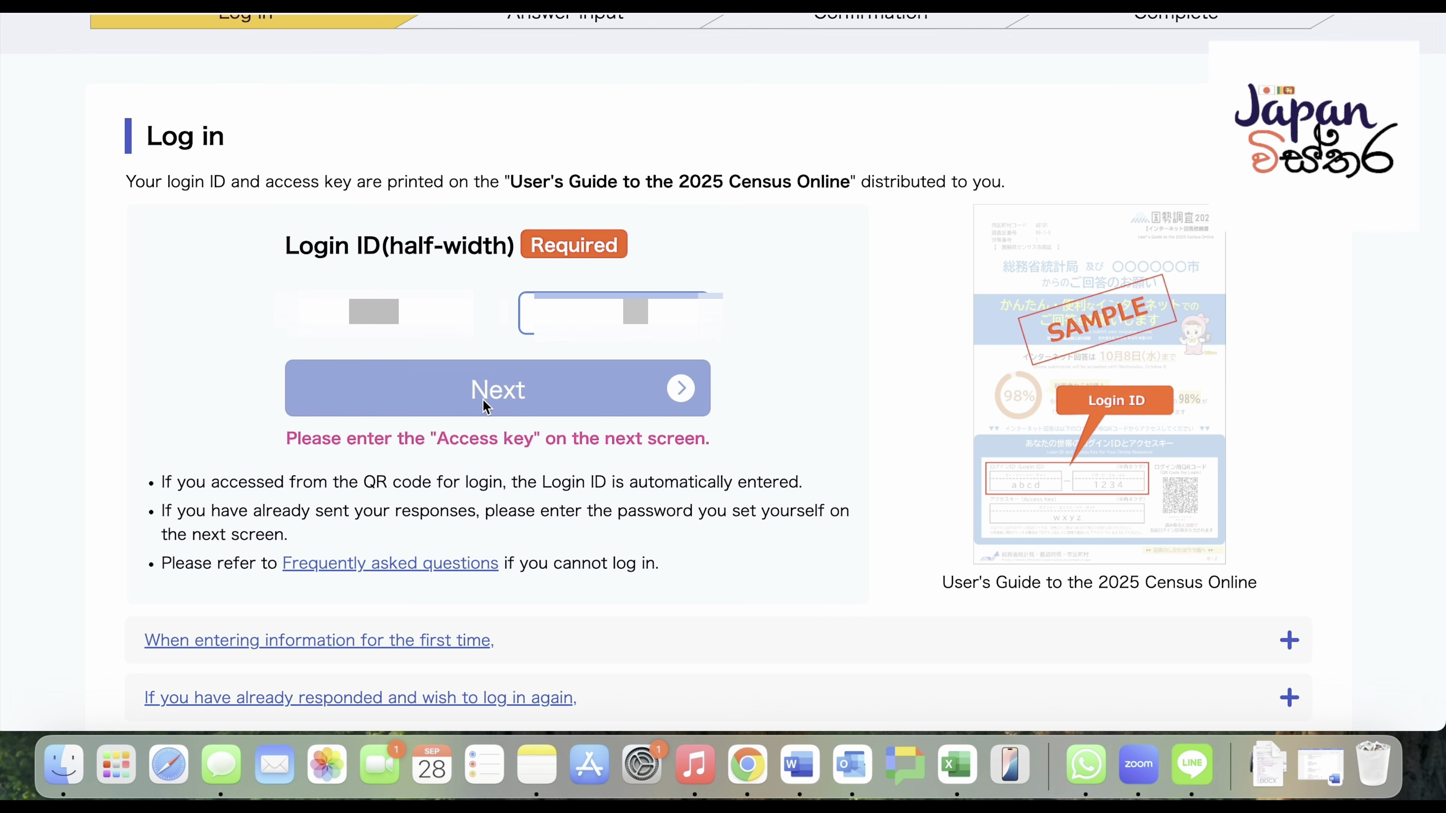
left_click(484, 405)
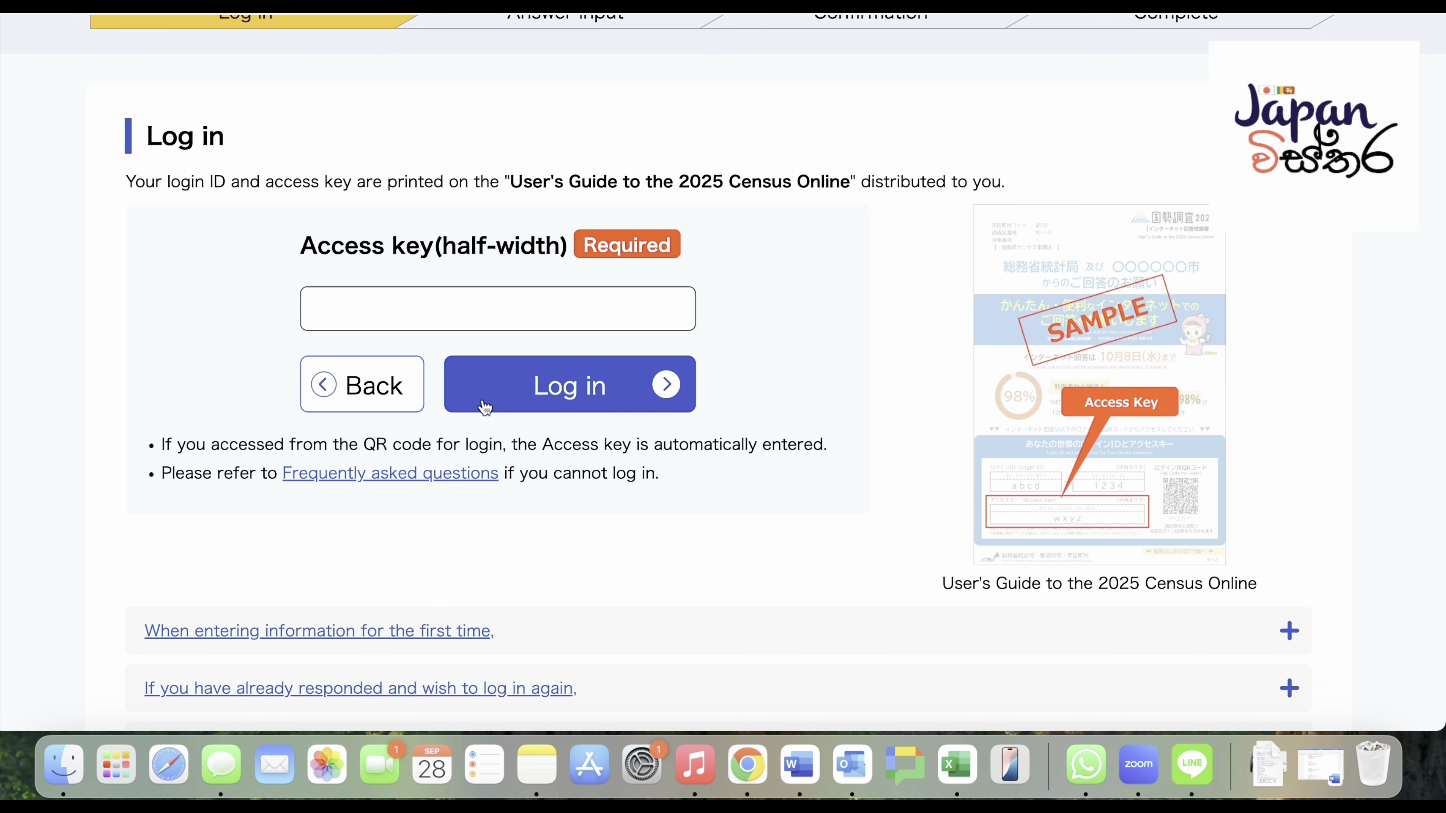
- Enter the access key and log in to the census response form
left_click(557, 323)
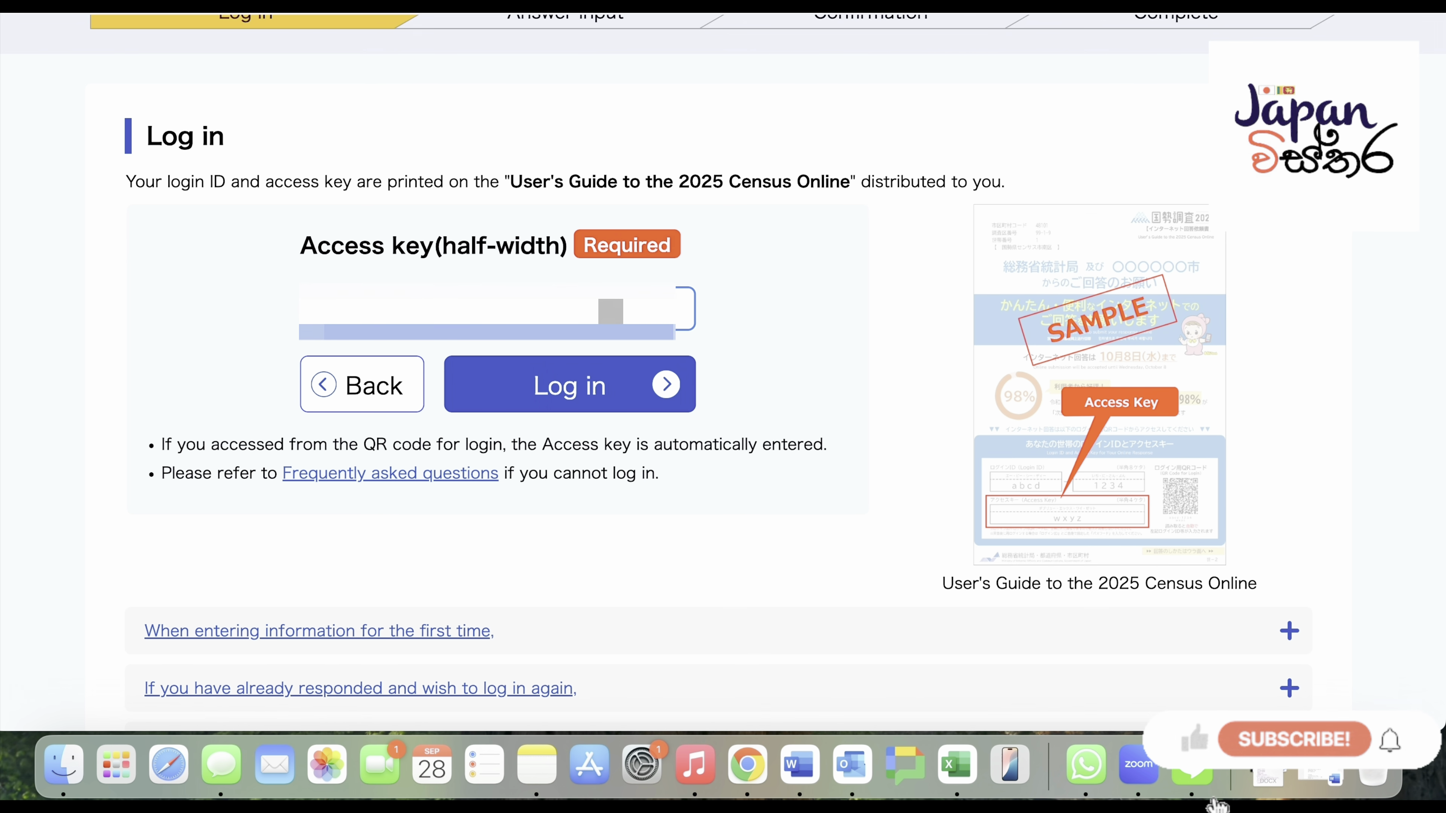
type("****")
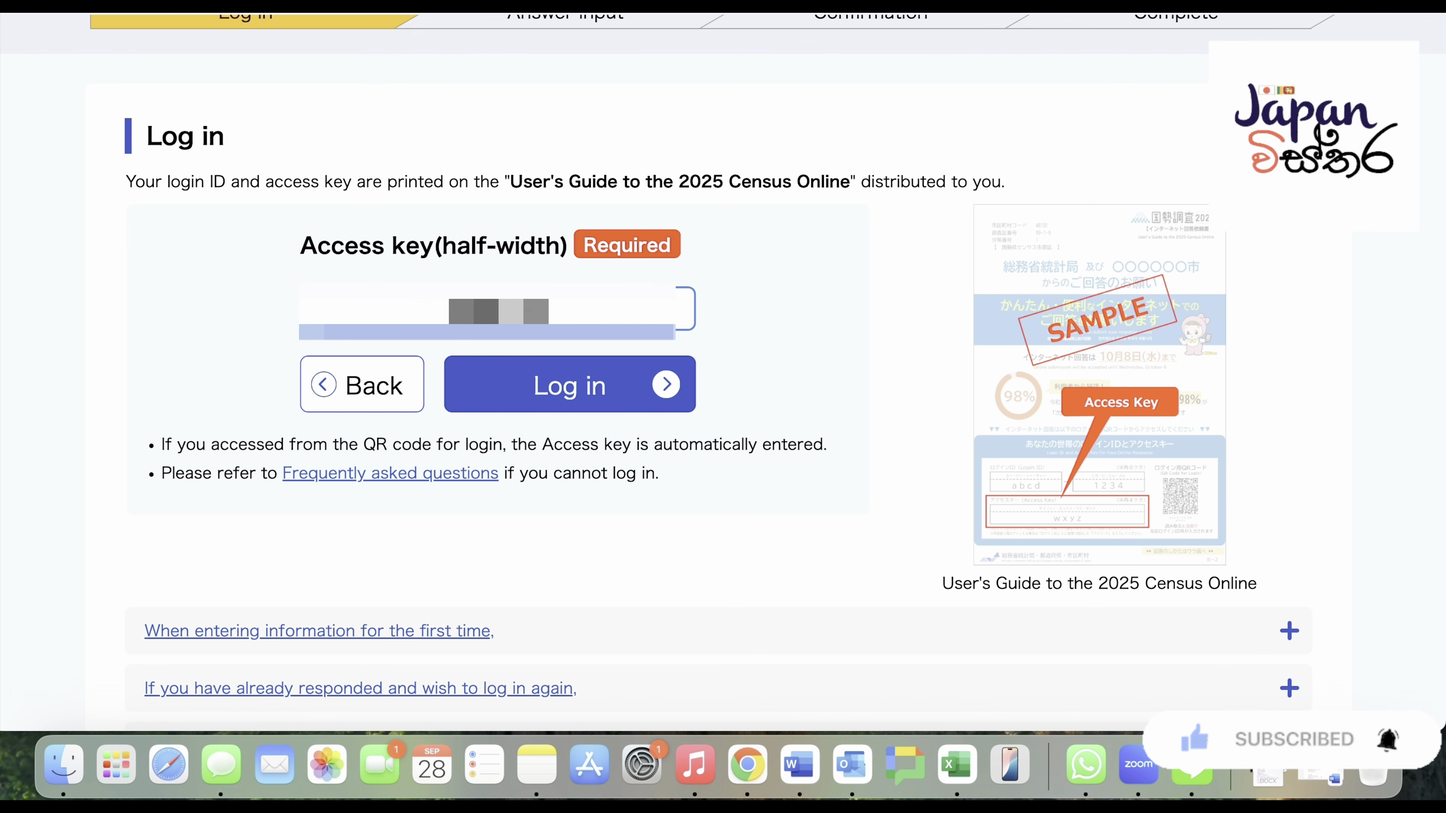
left_click(604, 400)
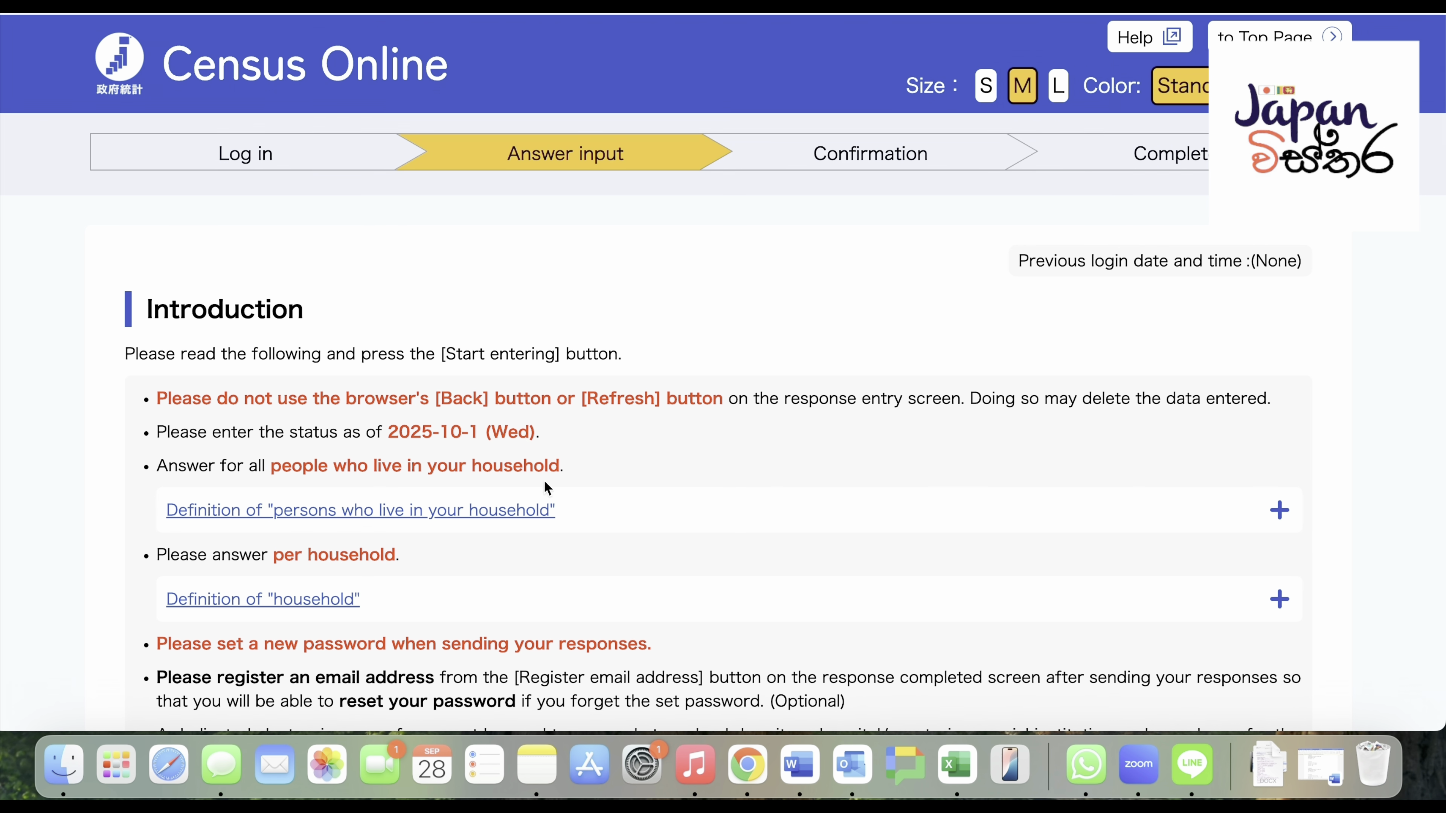
- Read through the introduction notes and start entering the census answers
scroll(574, 482, "down", 5)
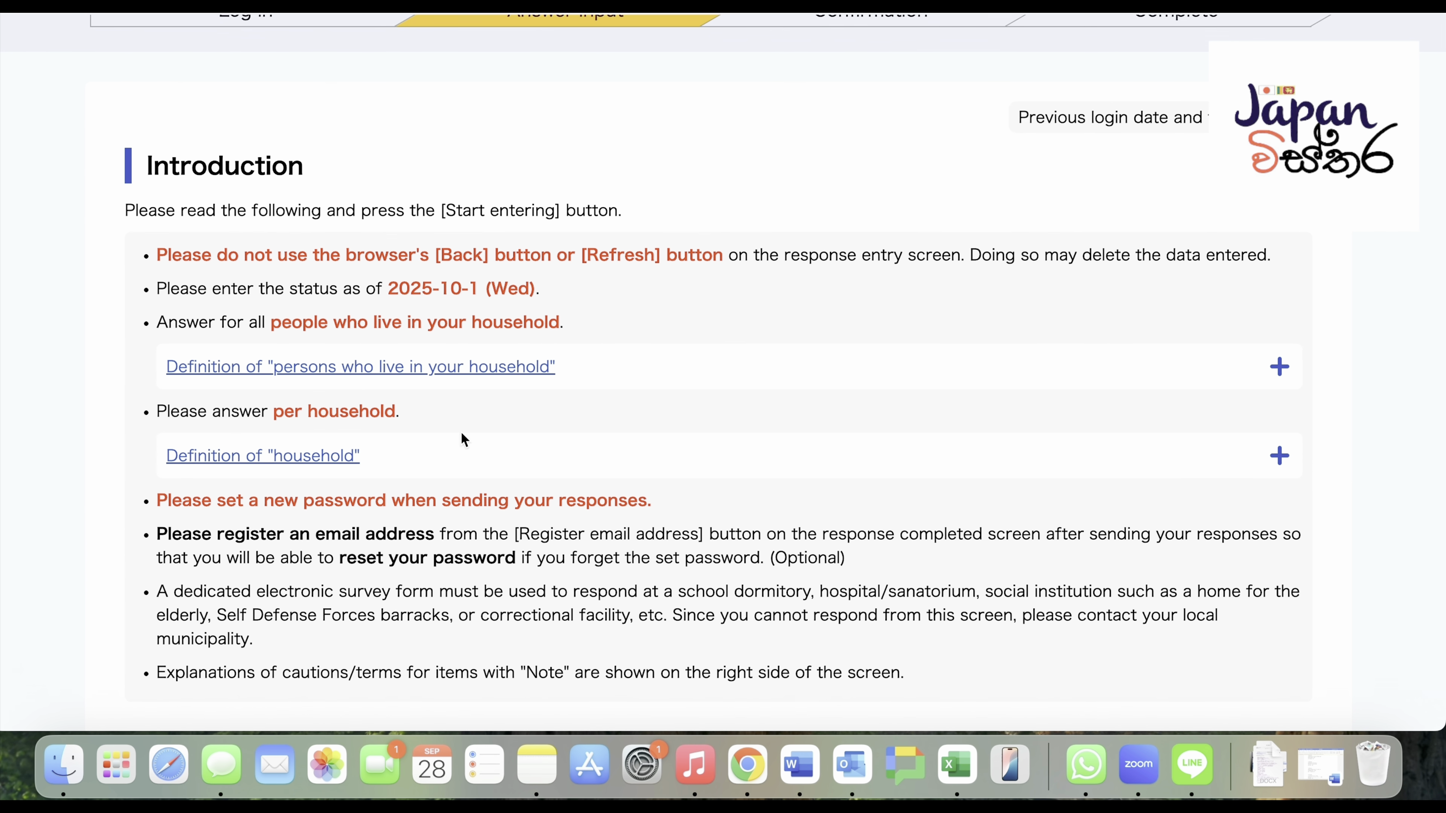
scroll(462, 432, "down", 5)
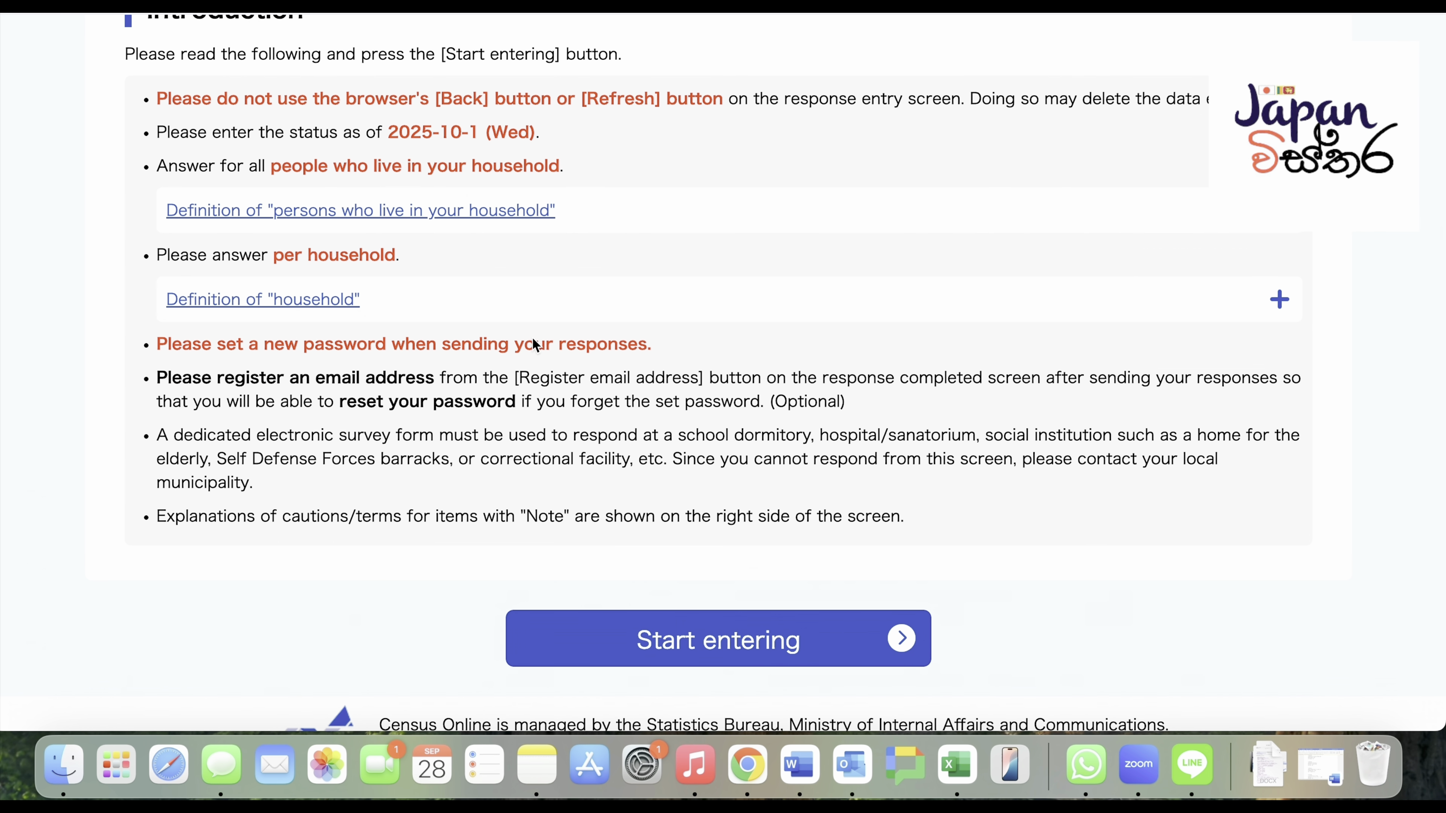
scroll(565, 338, "down", 2)
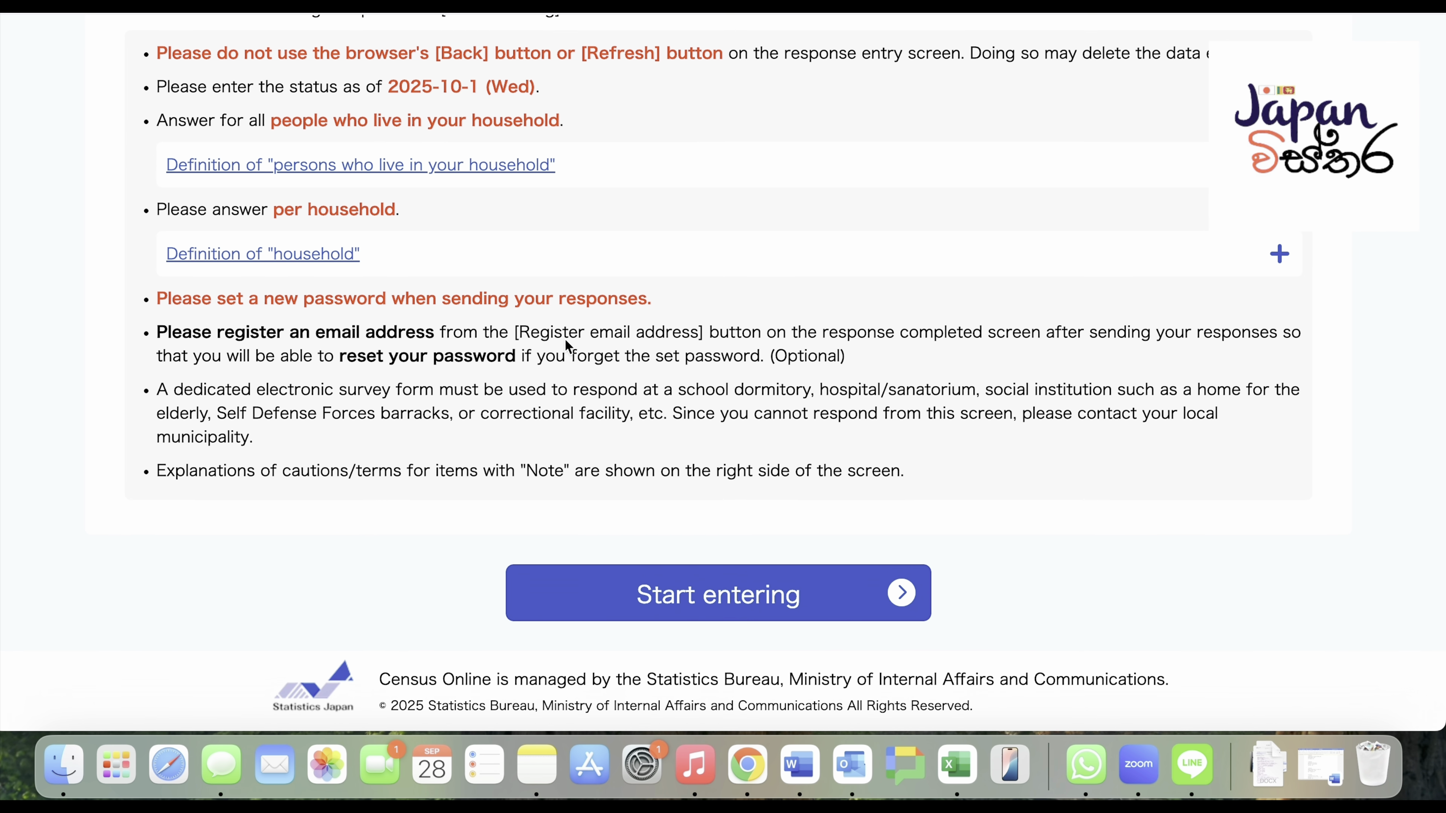
scroll(565, 338, "up", 2)
scroll(736, 331, "up", 7)
scroll(741, 325, "up", 3)
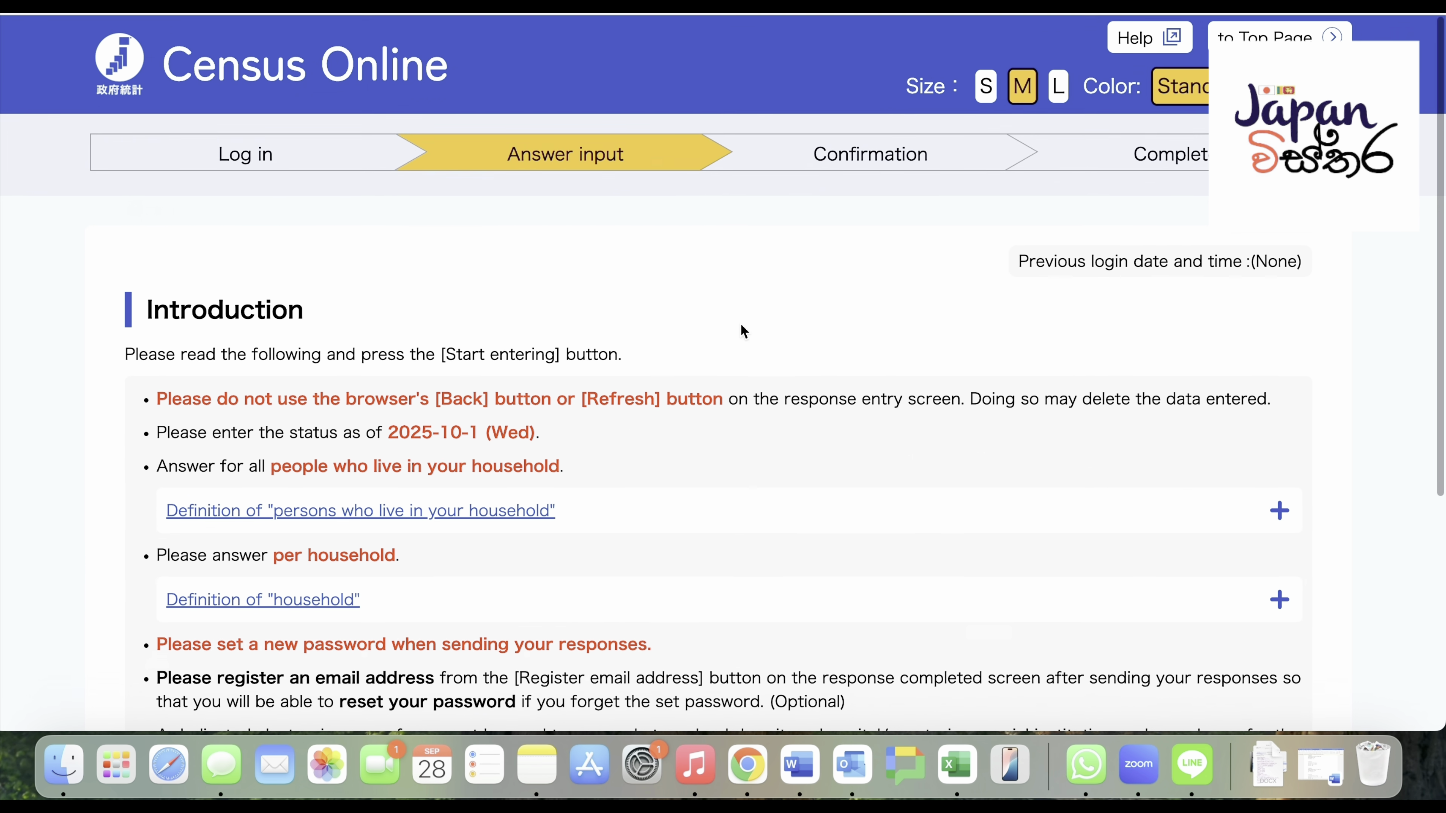
scroll(783, 438, "down", 10)
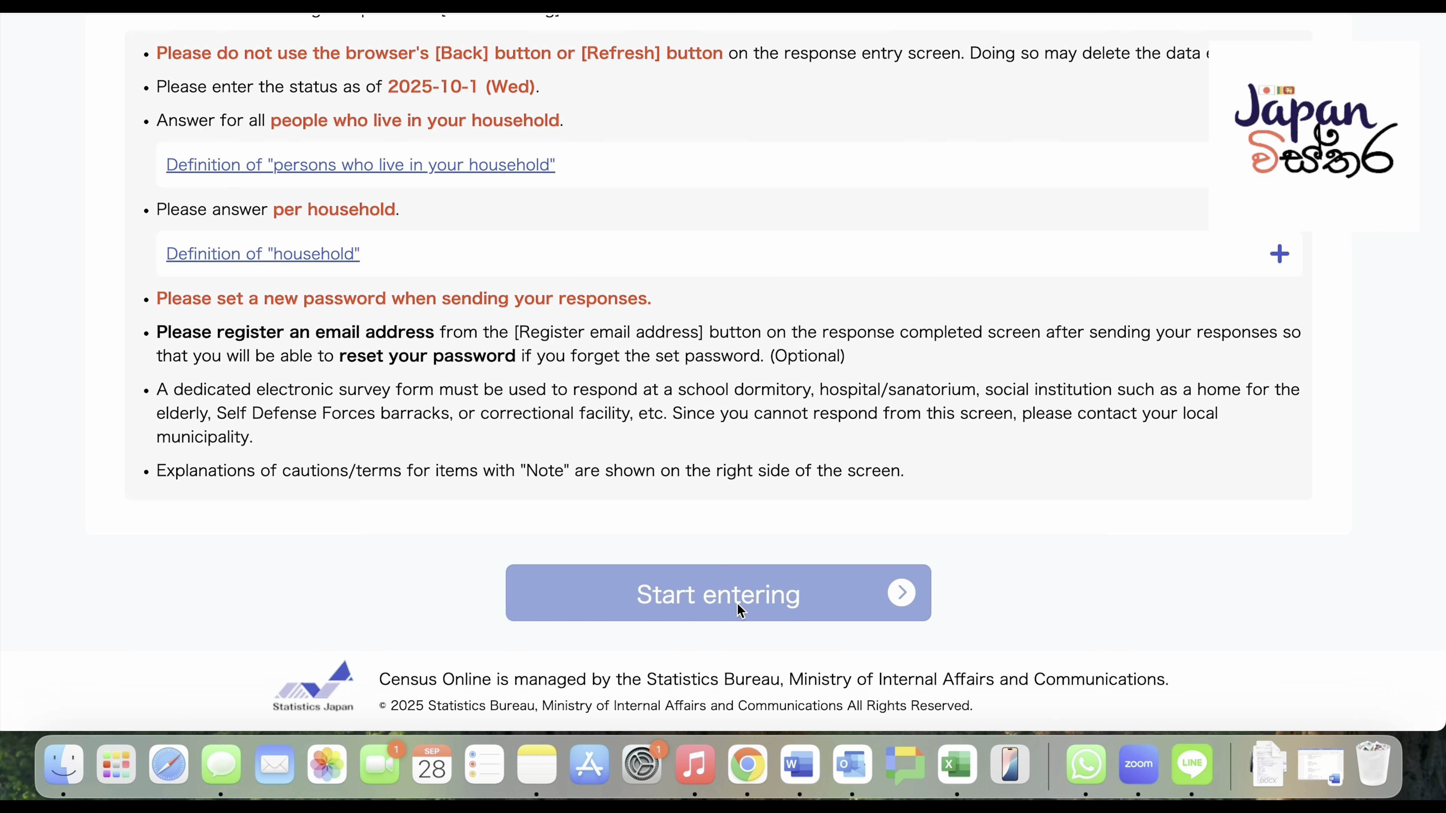
left_click(739, 607)
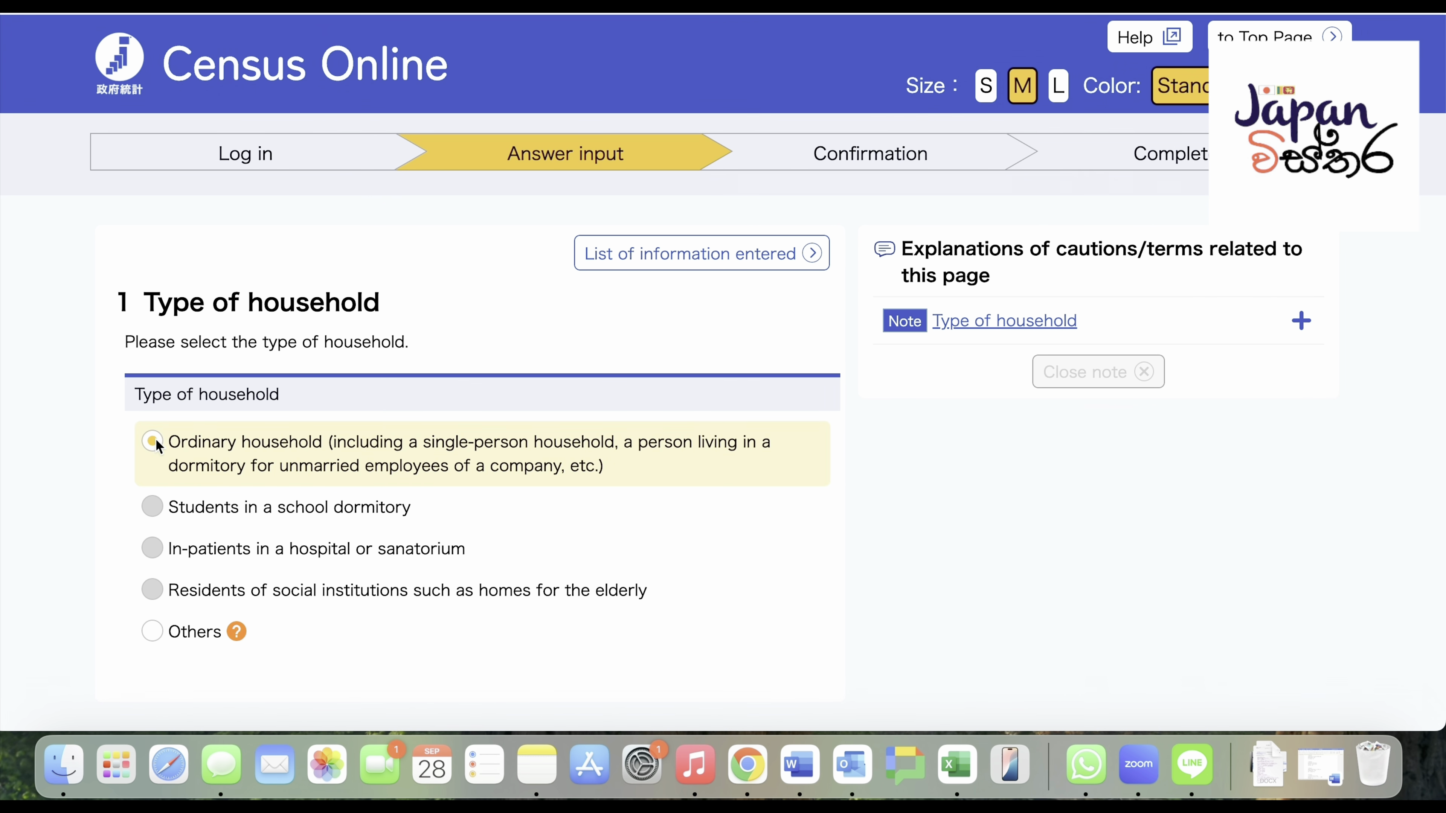
- Answer the type of household as Ordinary household and continue to the number of household members
scroll(117, 464, "down", 3)
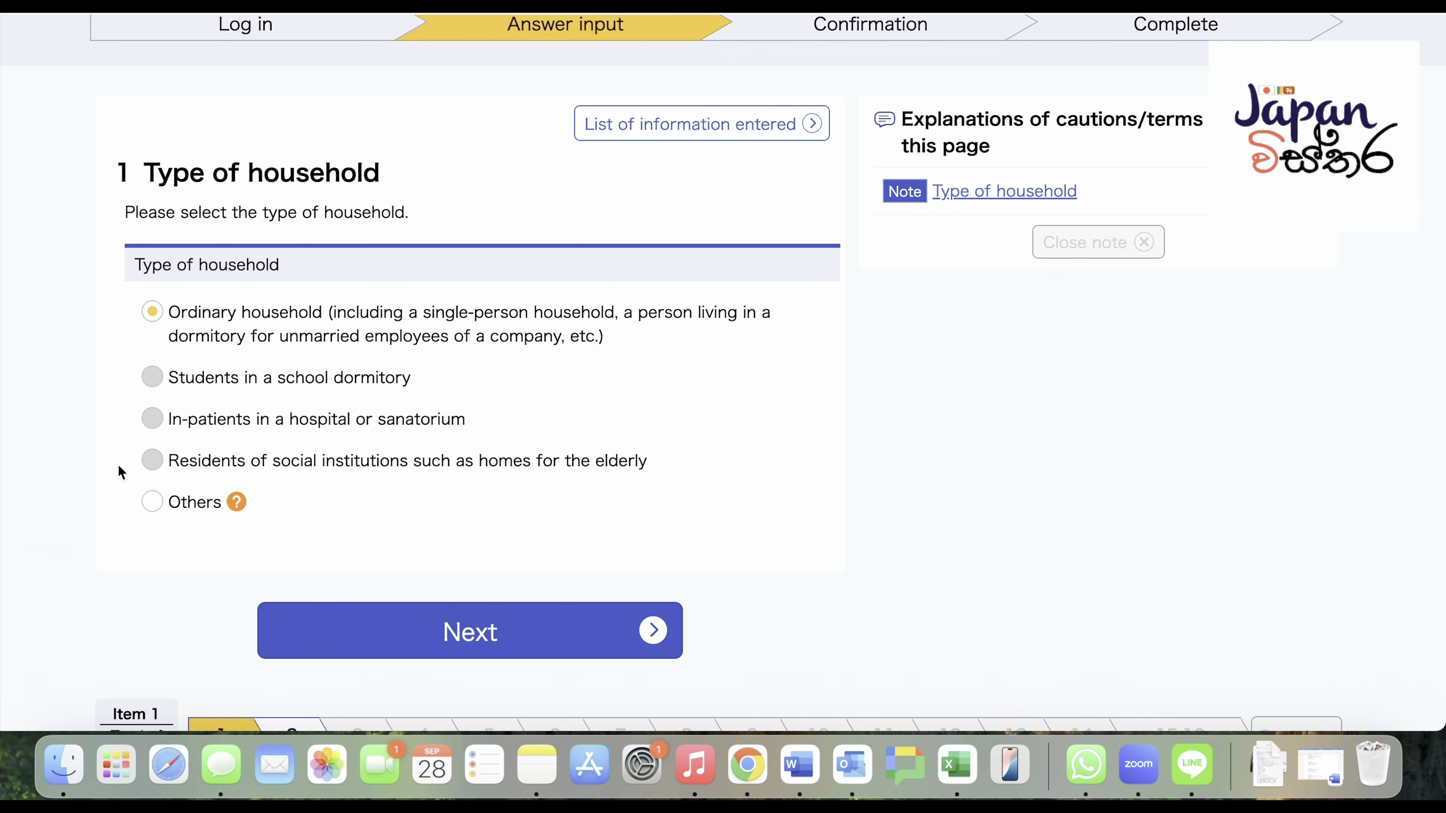
scroll(218, 544, "down", 2)
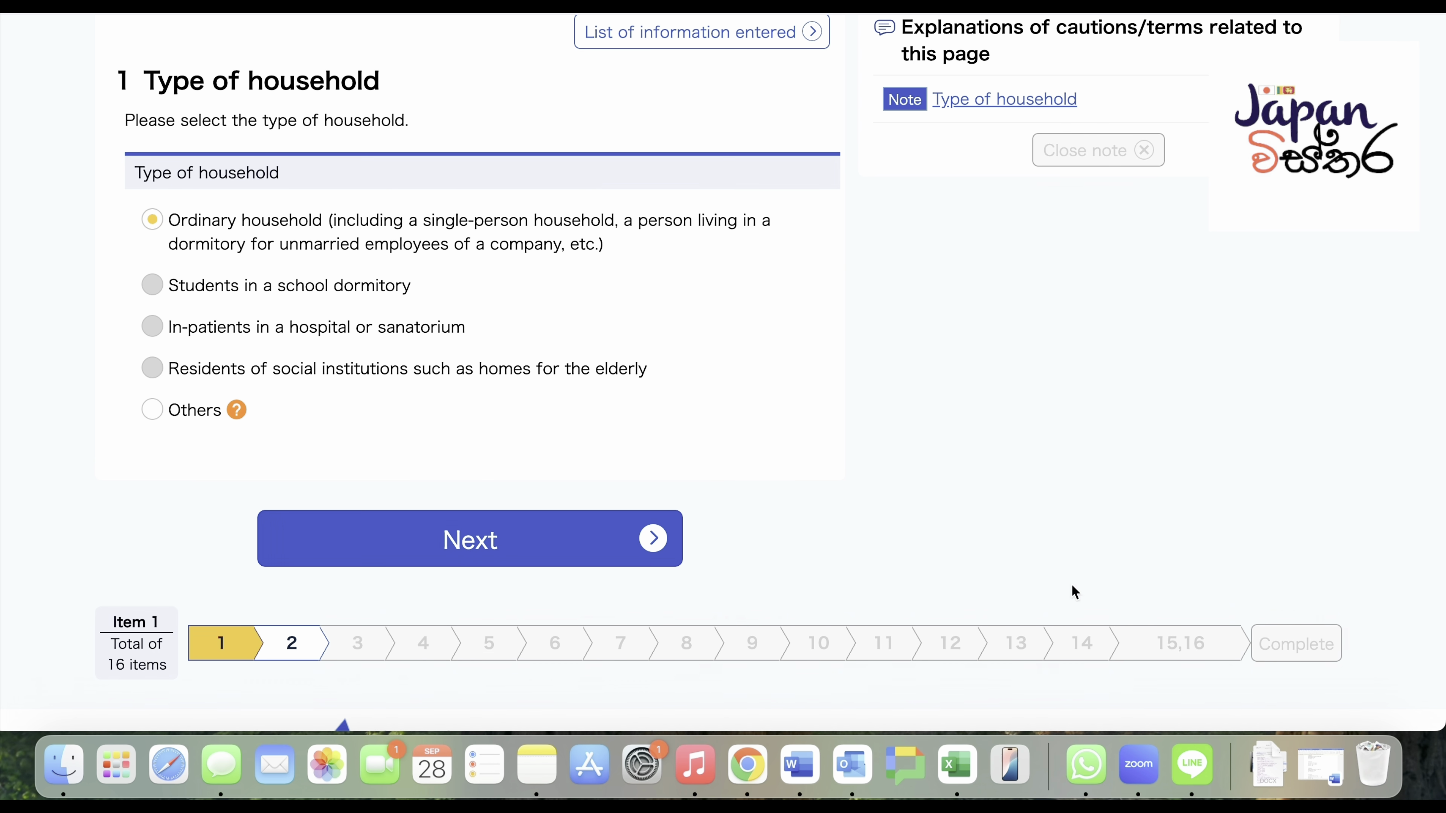
left_click(566, 563)
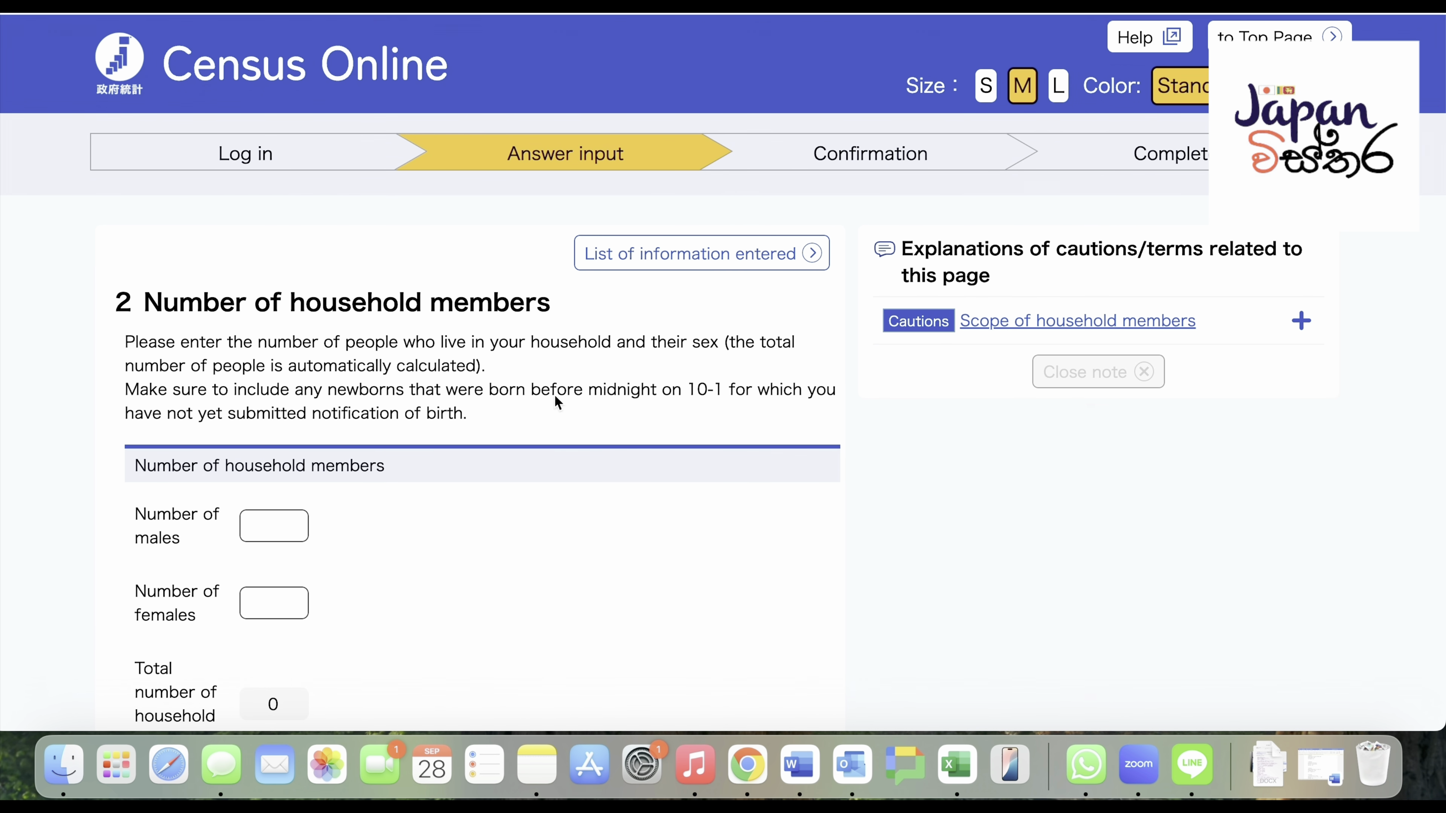
- Enter 2 males and 1 female as household members and continue to the type of housing
scroll(556, 397, "down", 3)
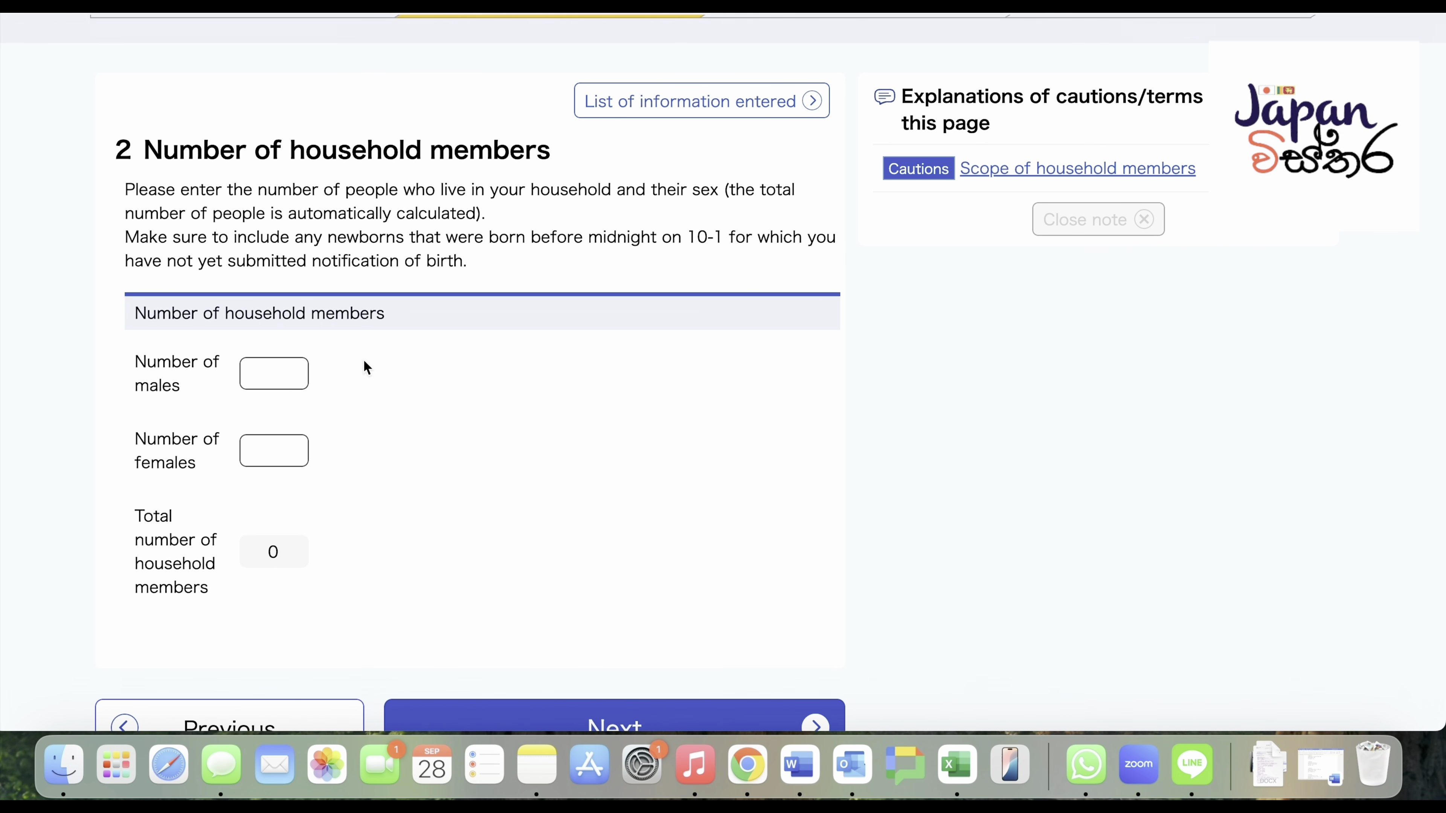
type("2")
left_click(274, 445)
type("1")
left_click(429, 437)
scroll(429, 442, "down", 2)
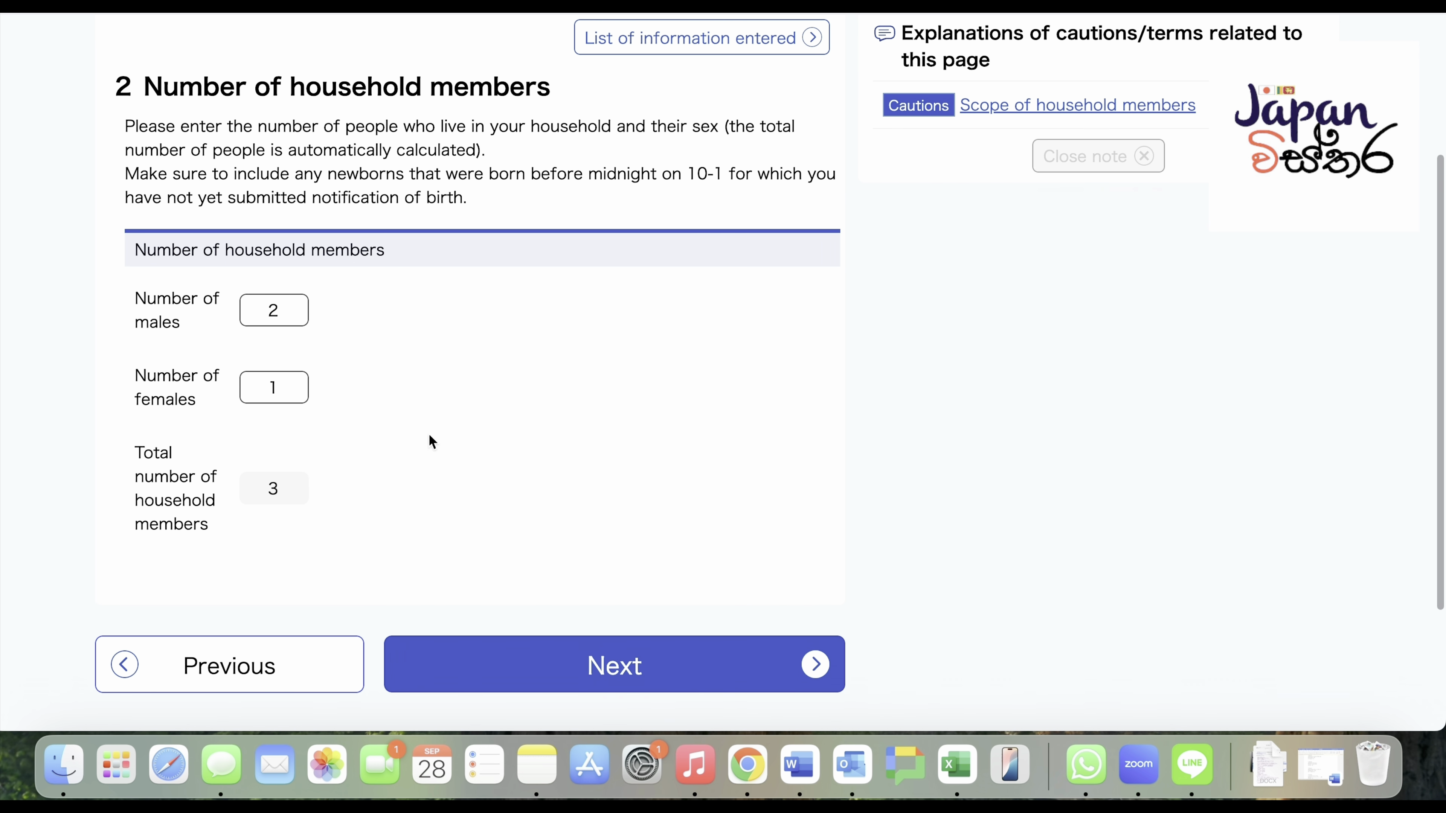
left_click(471, 677)
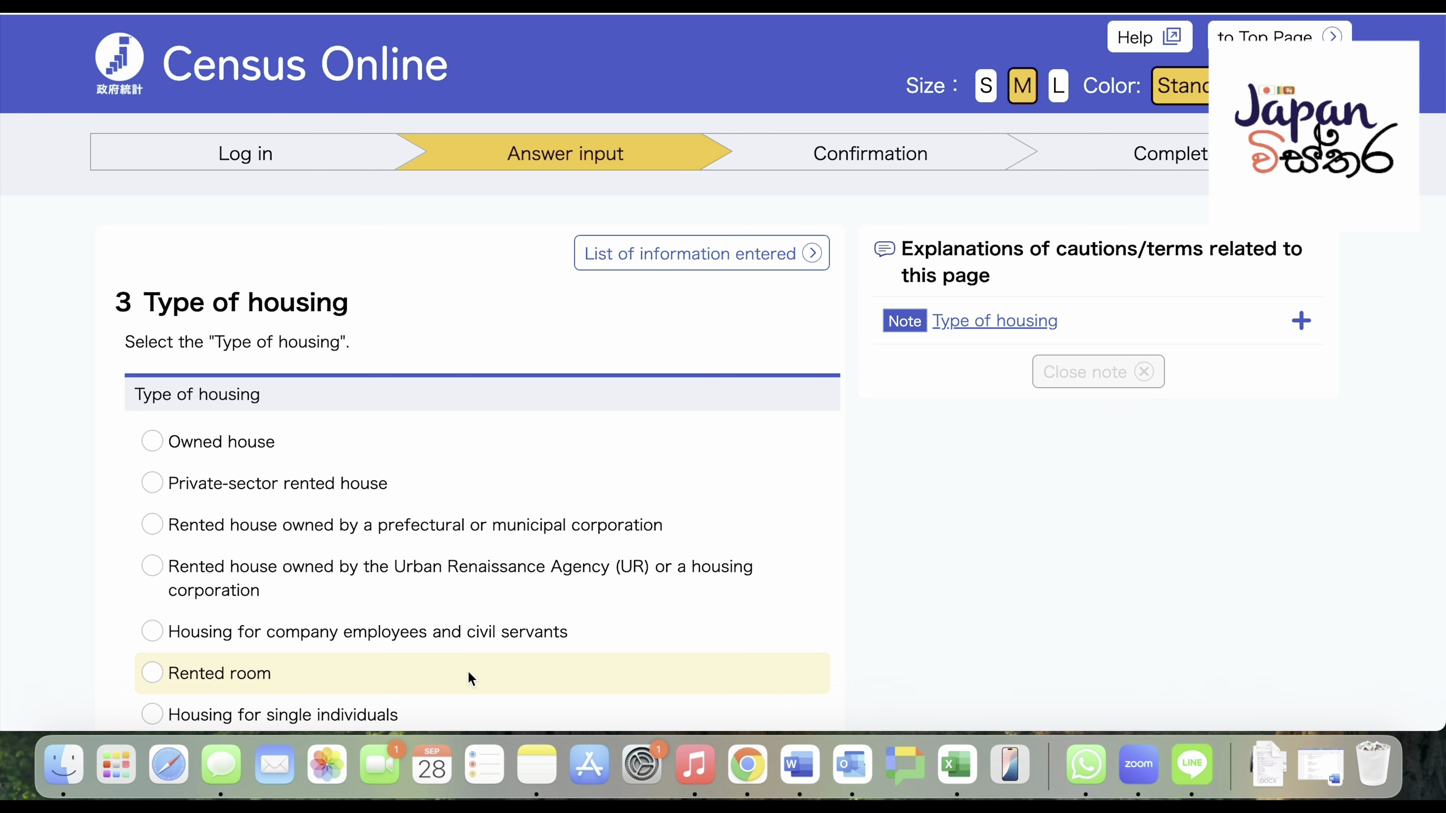
- Choose Private-sector rented house as the type of housing and continue to the type of building
scroll(552, 400, "down", 3)
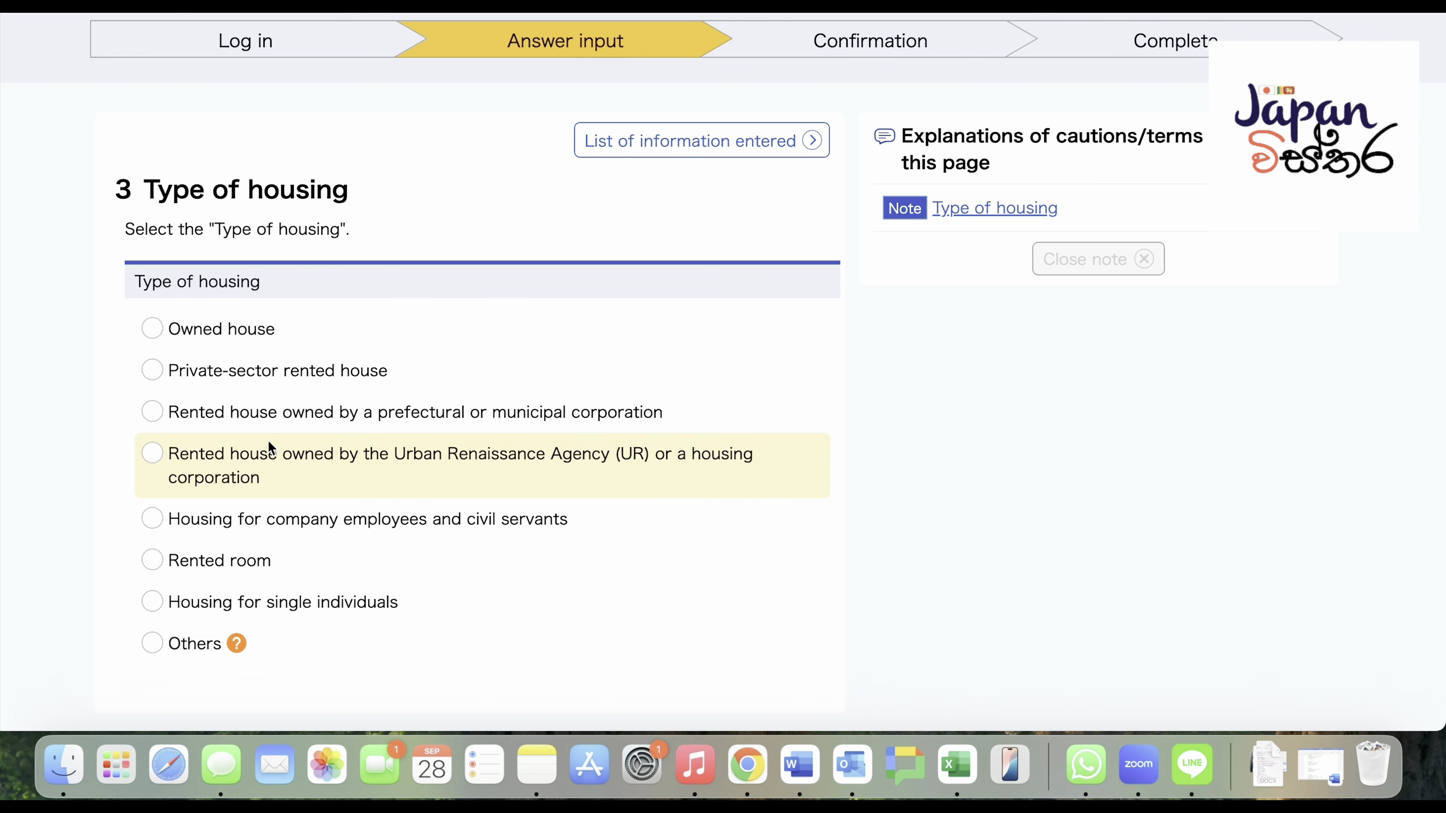
left_click(302, 372)
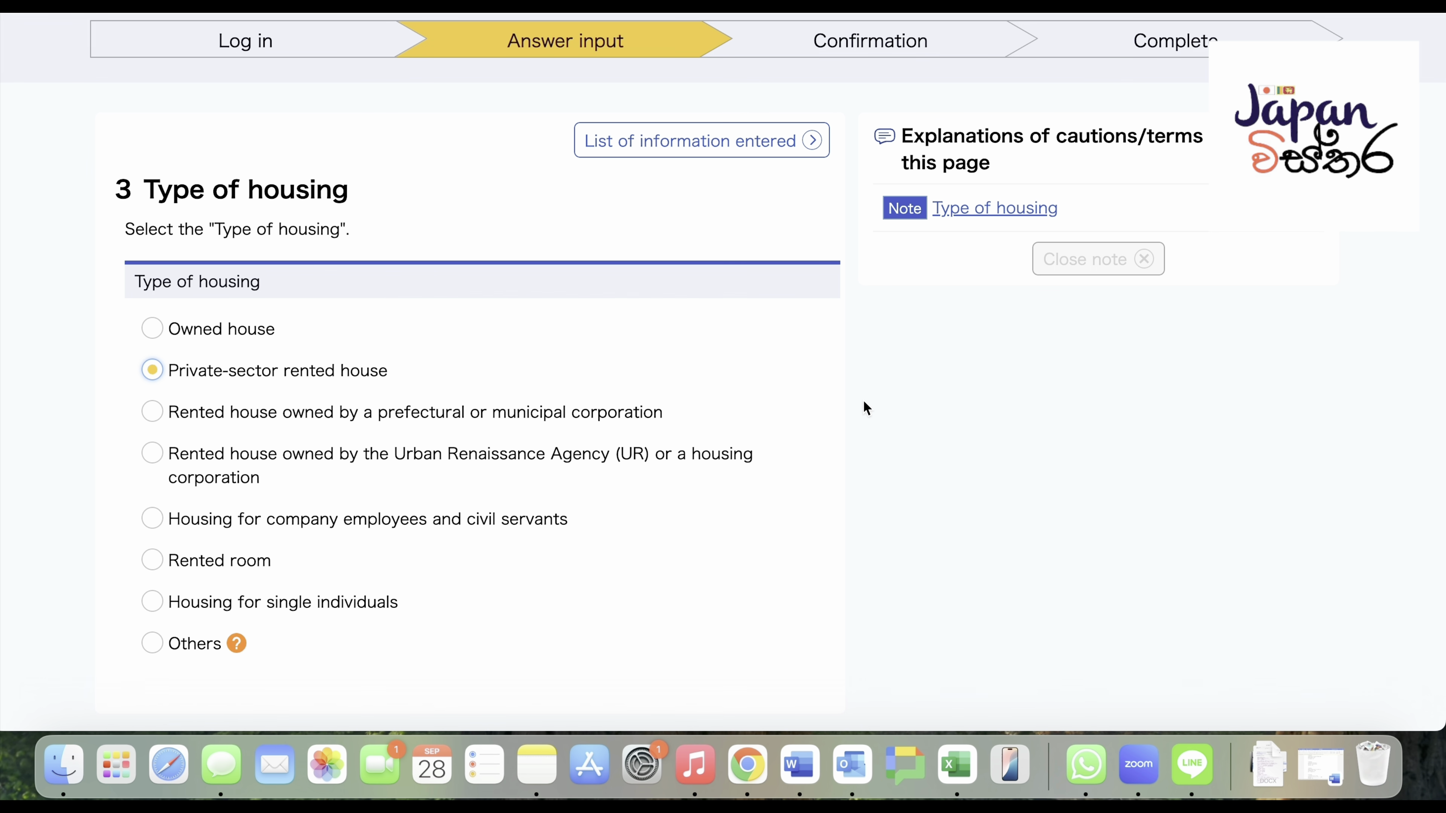
scroll(866, 409, "down", 3)
left_click(679, 640)
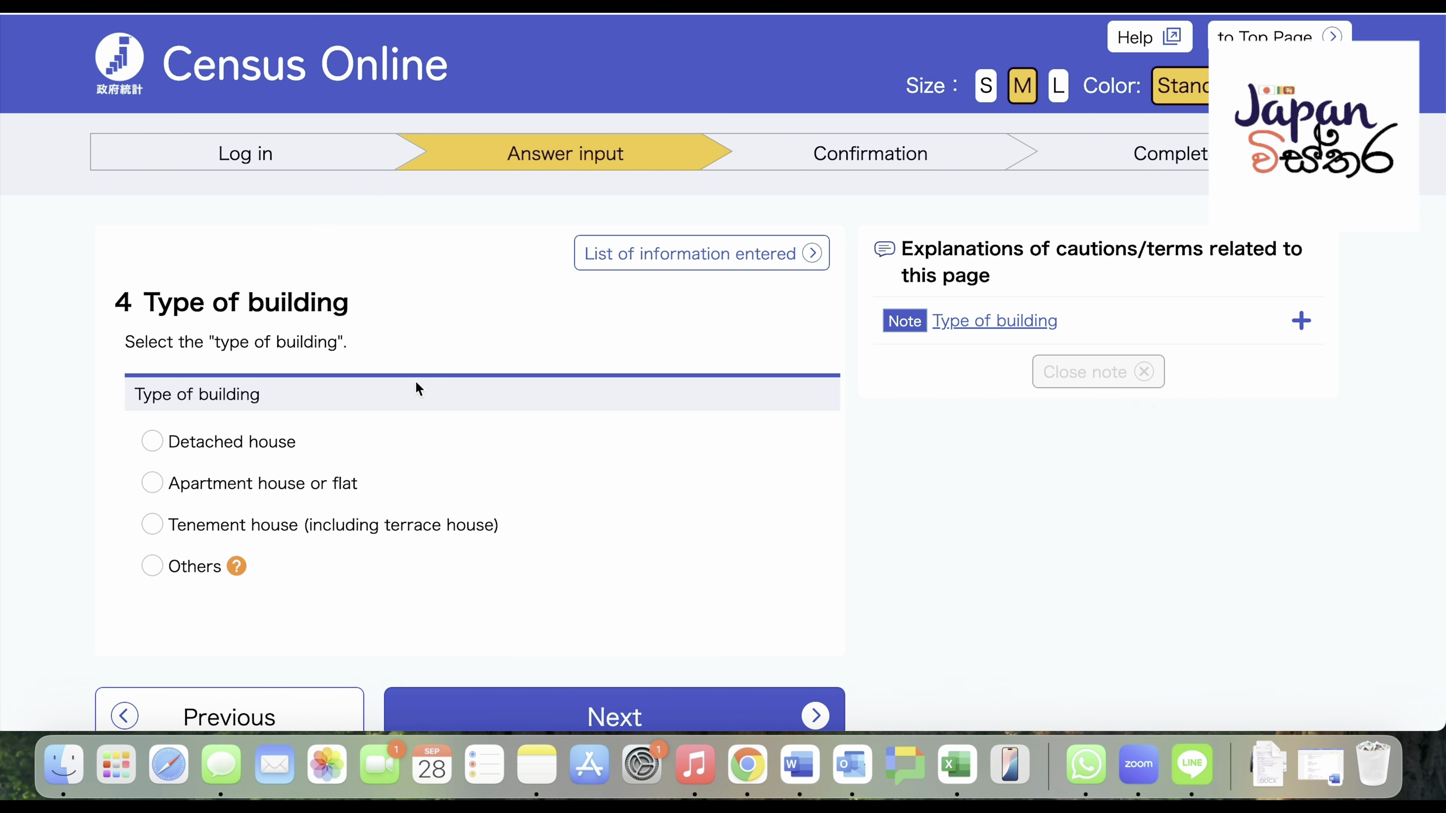
- Set the building type to Apartment house or flat with 2 total floors, living on floor 1, and continue
left_click(355, 476)
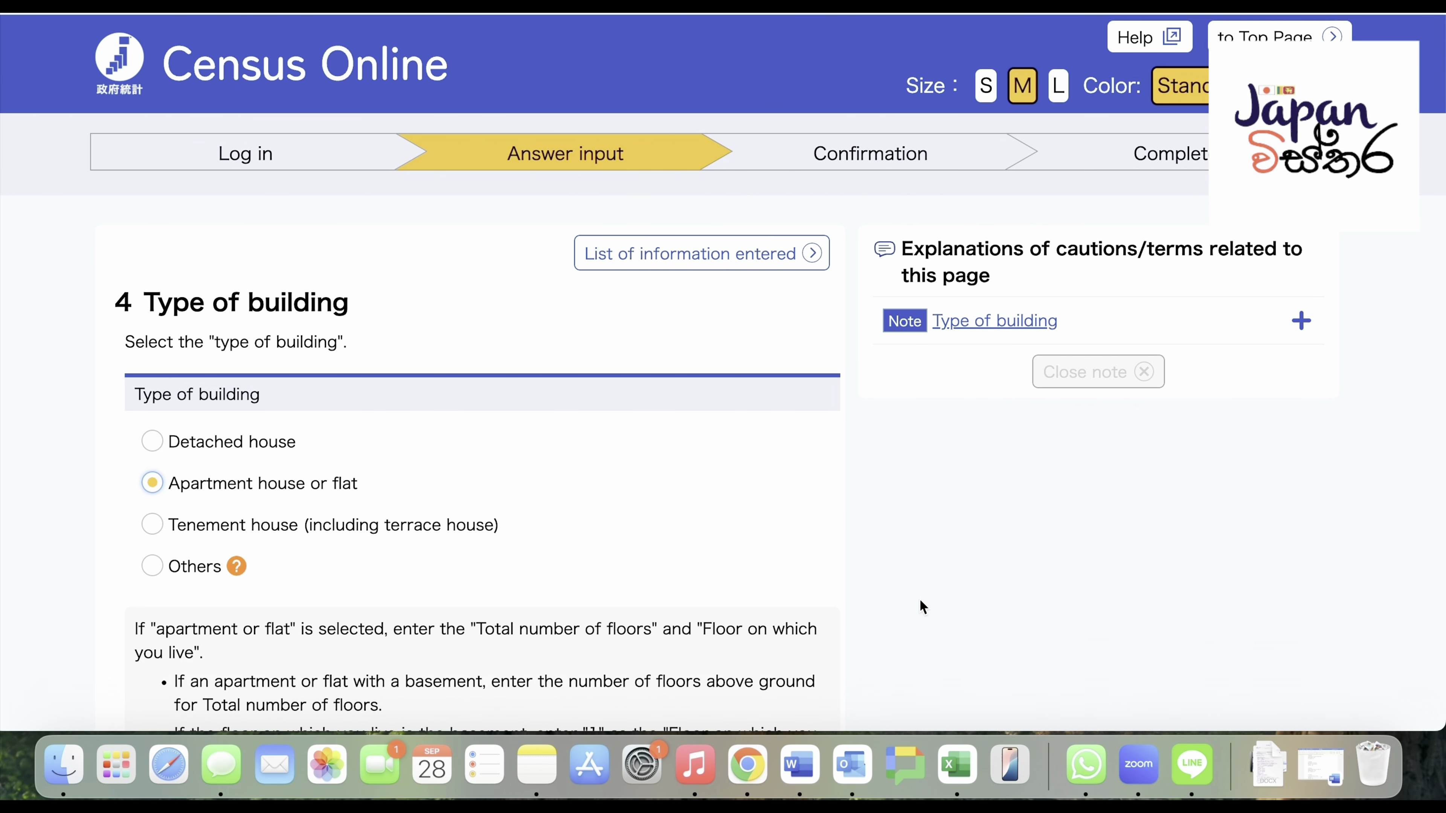
scroll(922, 606, "down", 3)
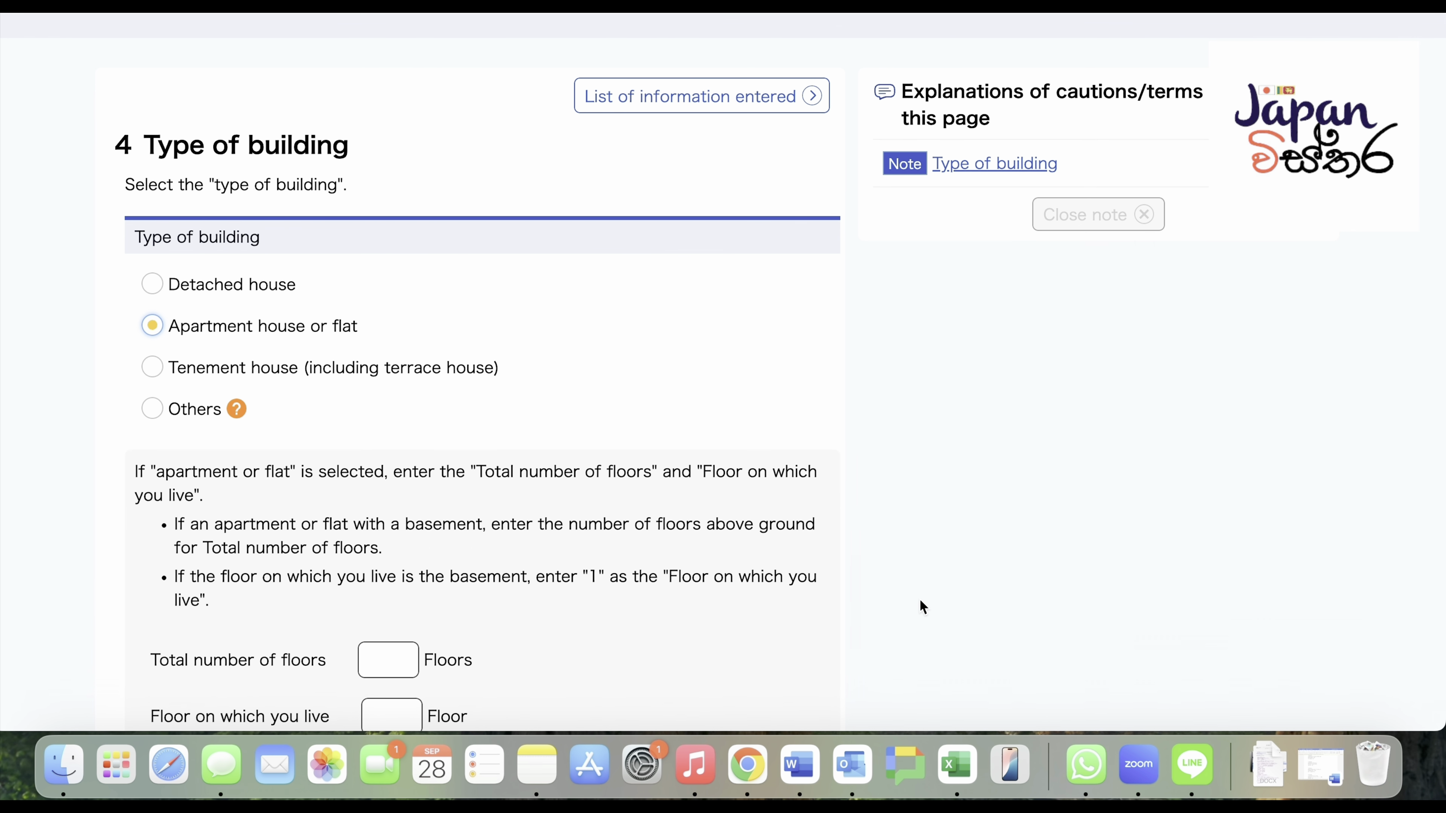
scroll(921, 603, "down", 2)
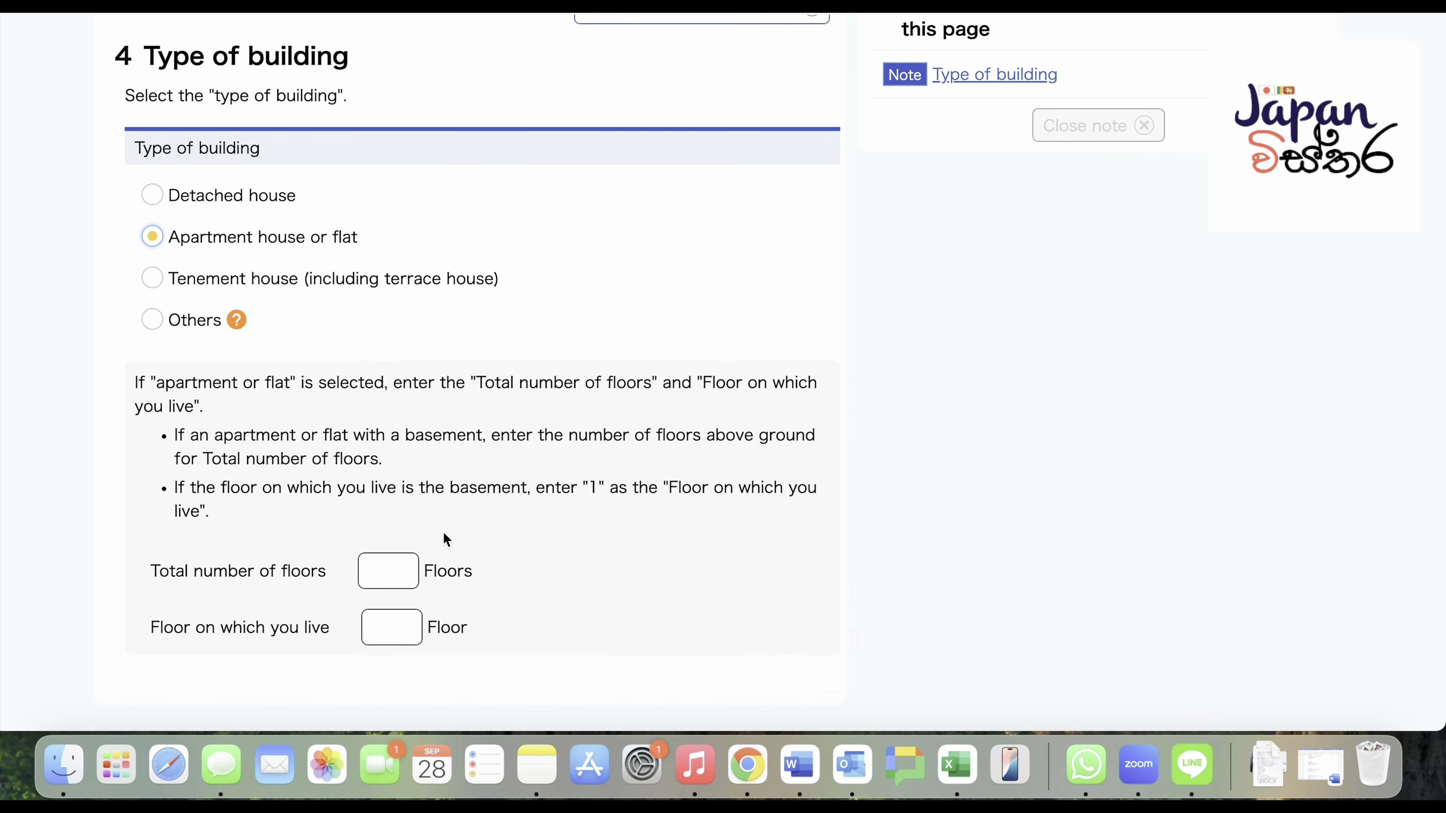
left_click(393, 580)
left_click(397, 627)
type("1")
left_click(559, 597)
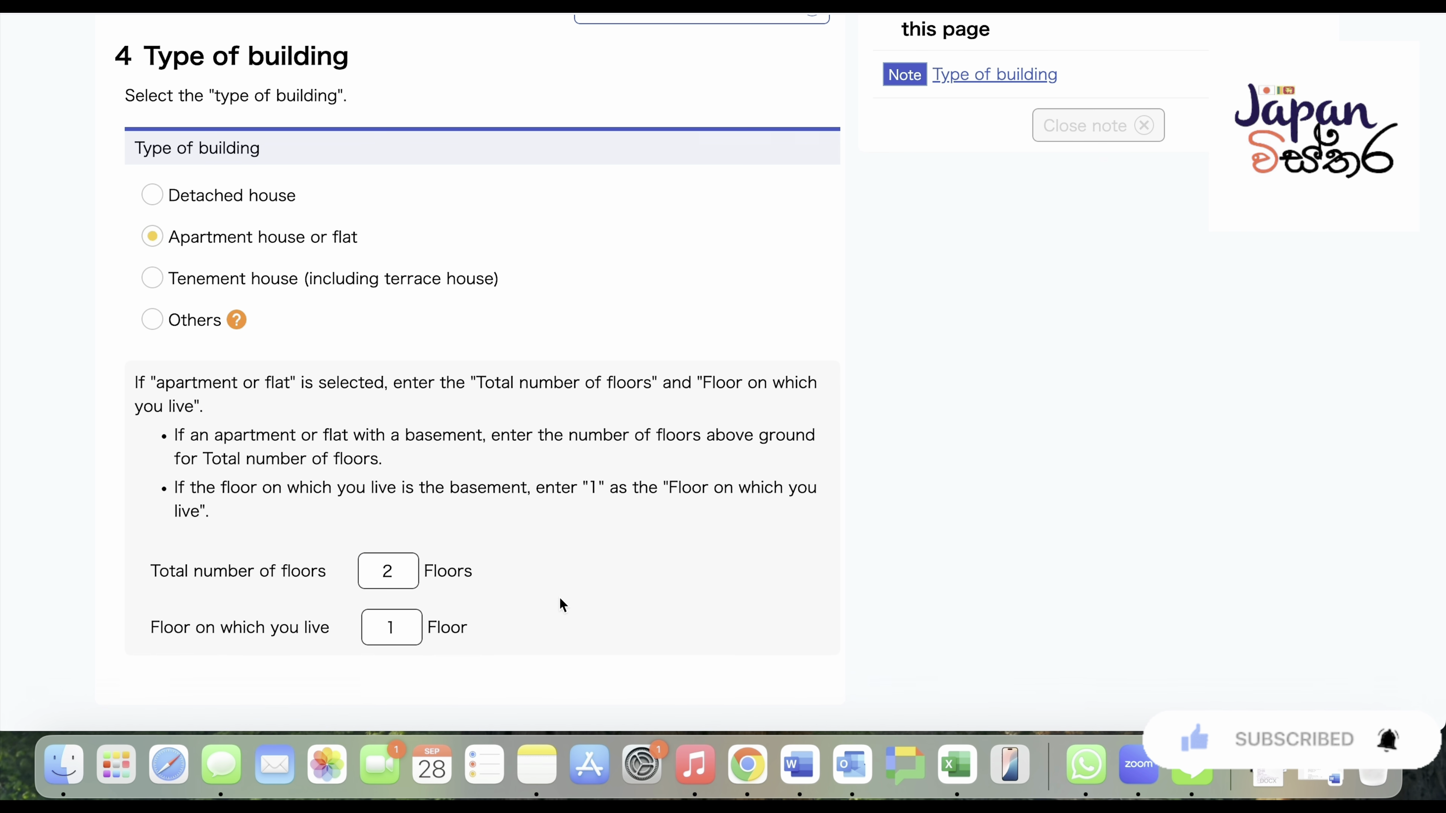
scroll(559, 597, "down", 3)
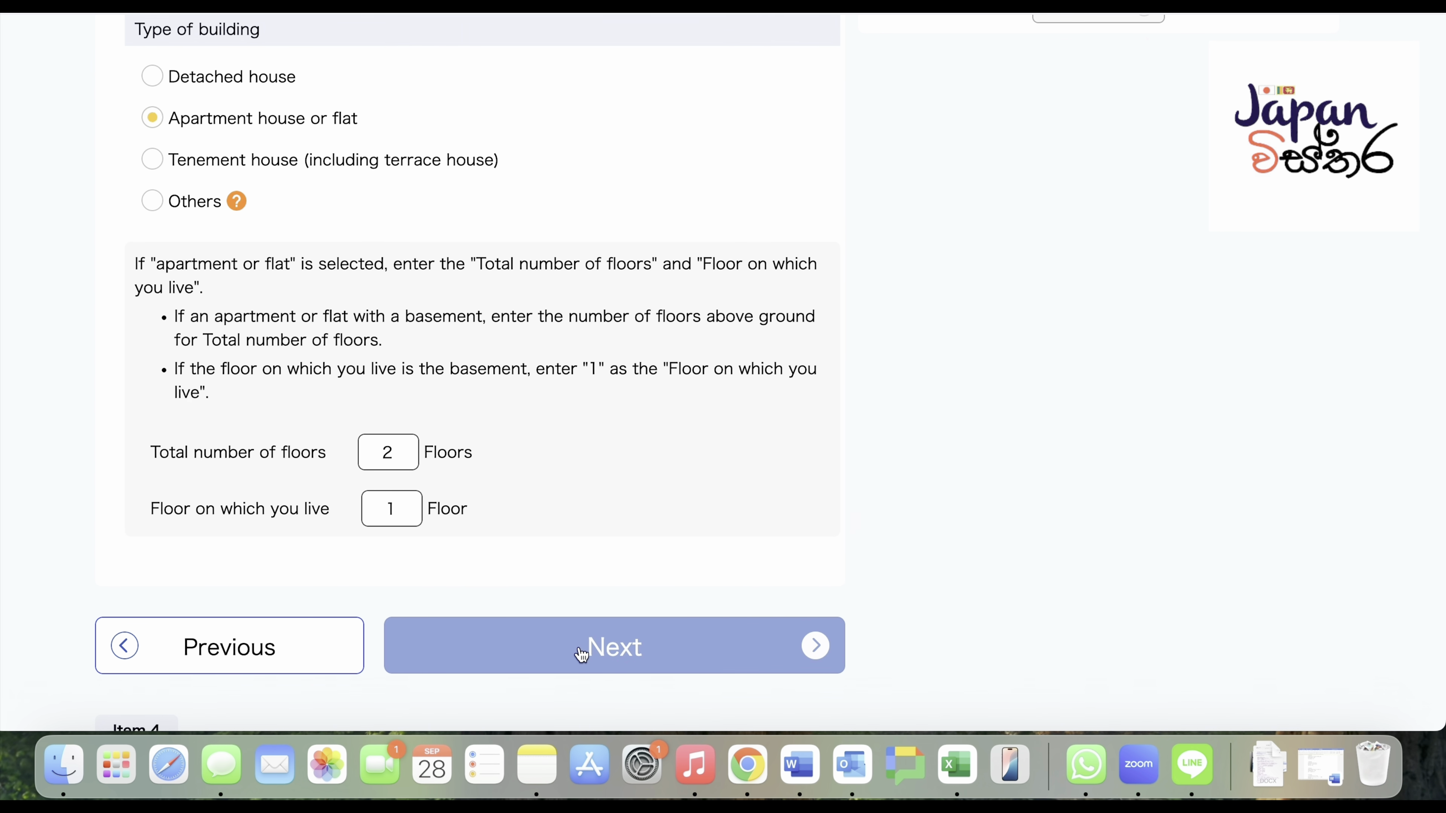
left_click(580, 651)
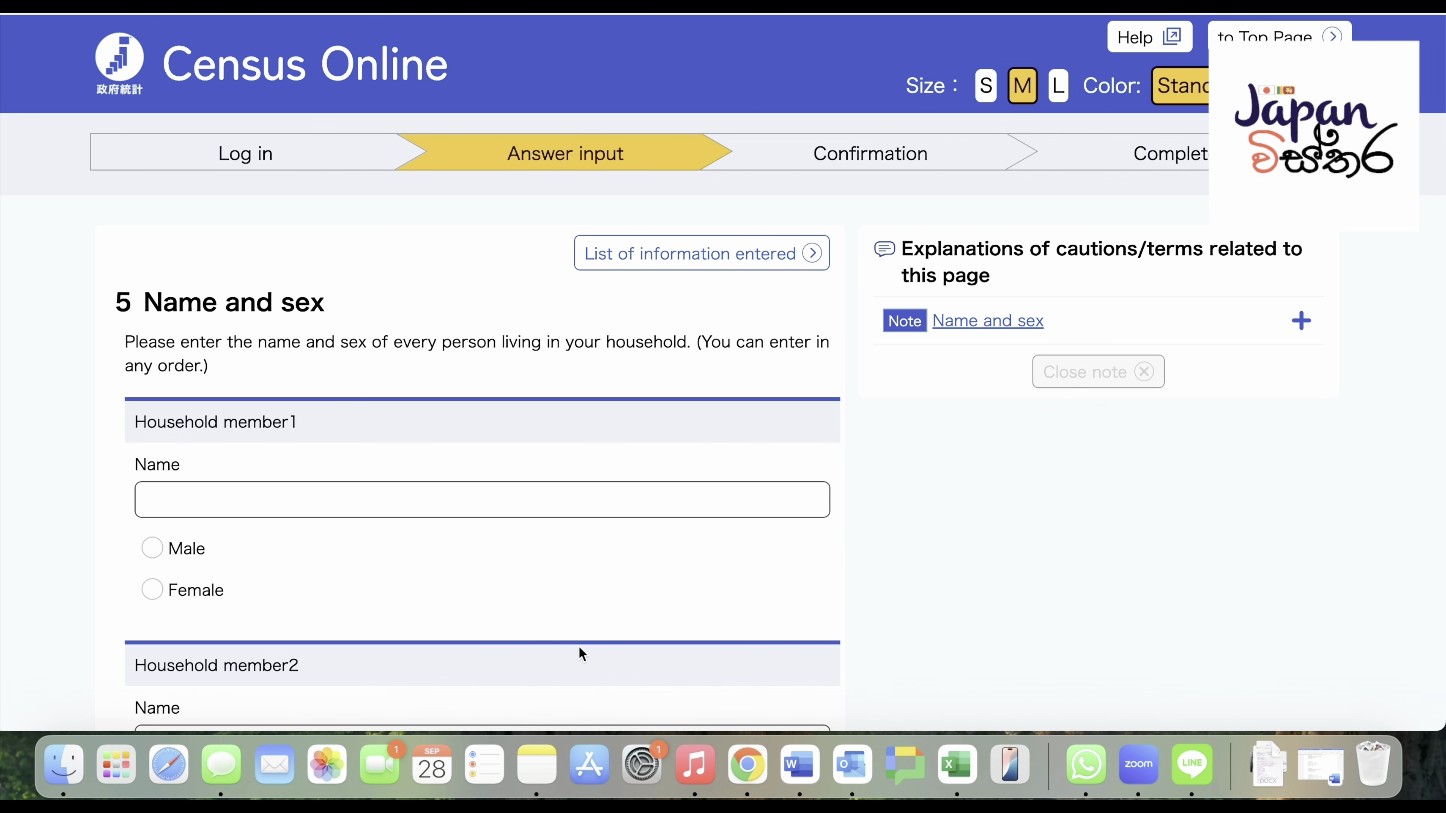
- Review the name and sex fields for all three household members in item 5
scroll(579, 646, "down", 10)
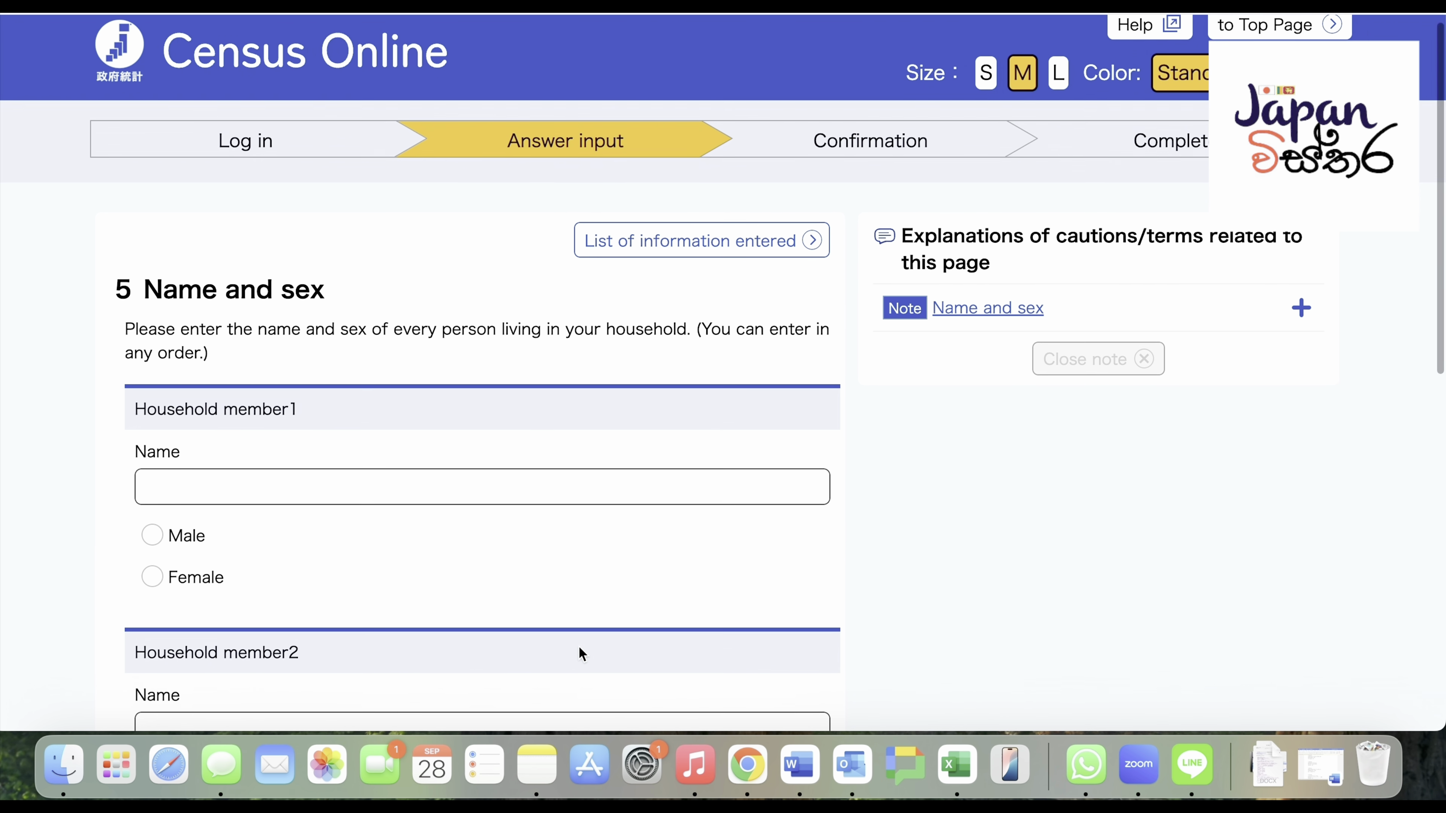
scroll(578, 645, "down", 2)
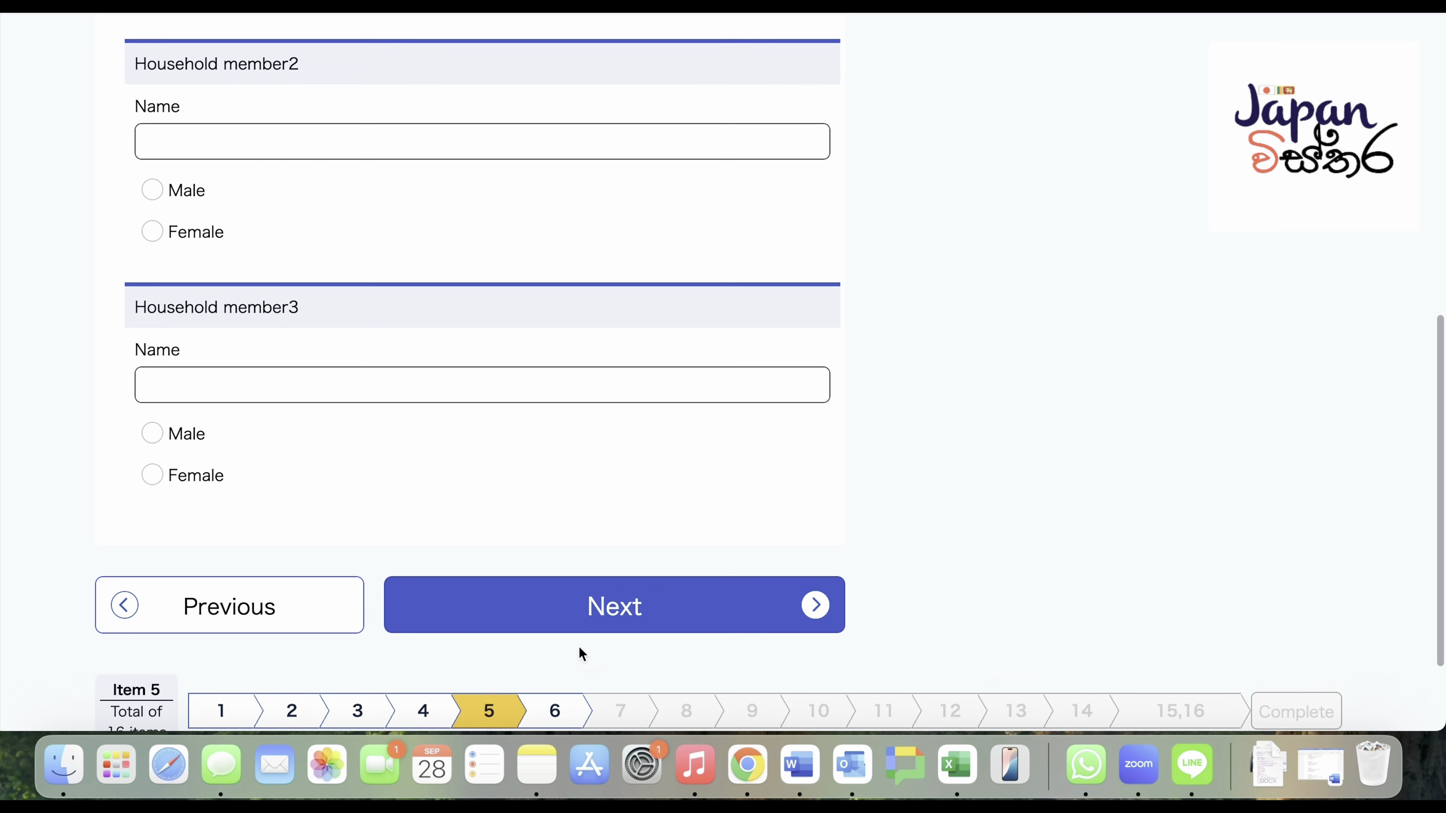
scroll(580, 649, "down", 1)
scroll(580, 649, "up", 3)
scroll(580, 649, "up", 6)
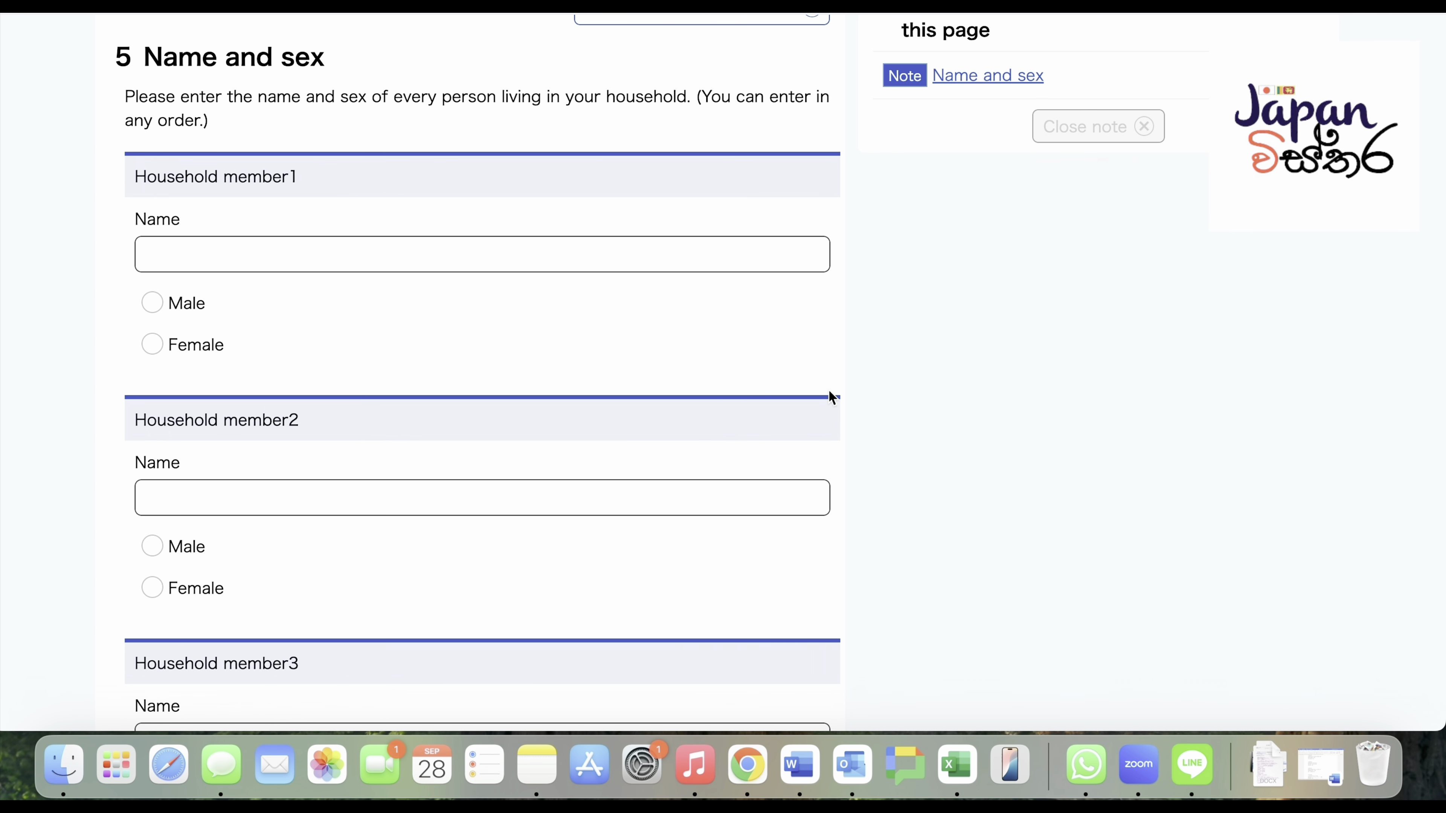
scroll(829, 391, "down", 7)
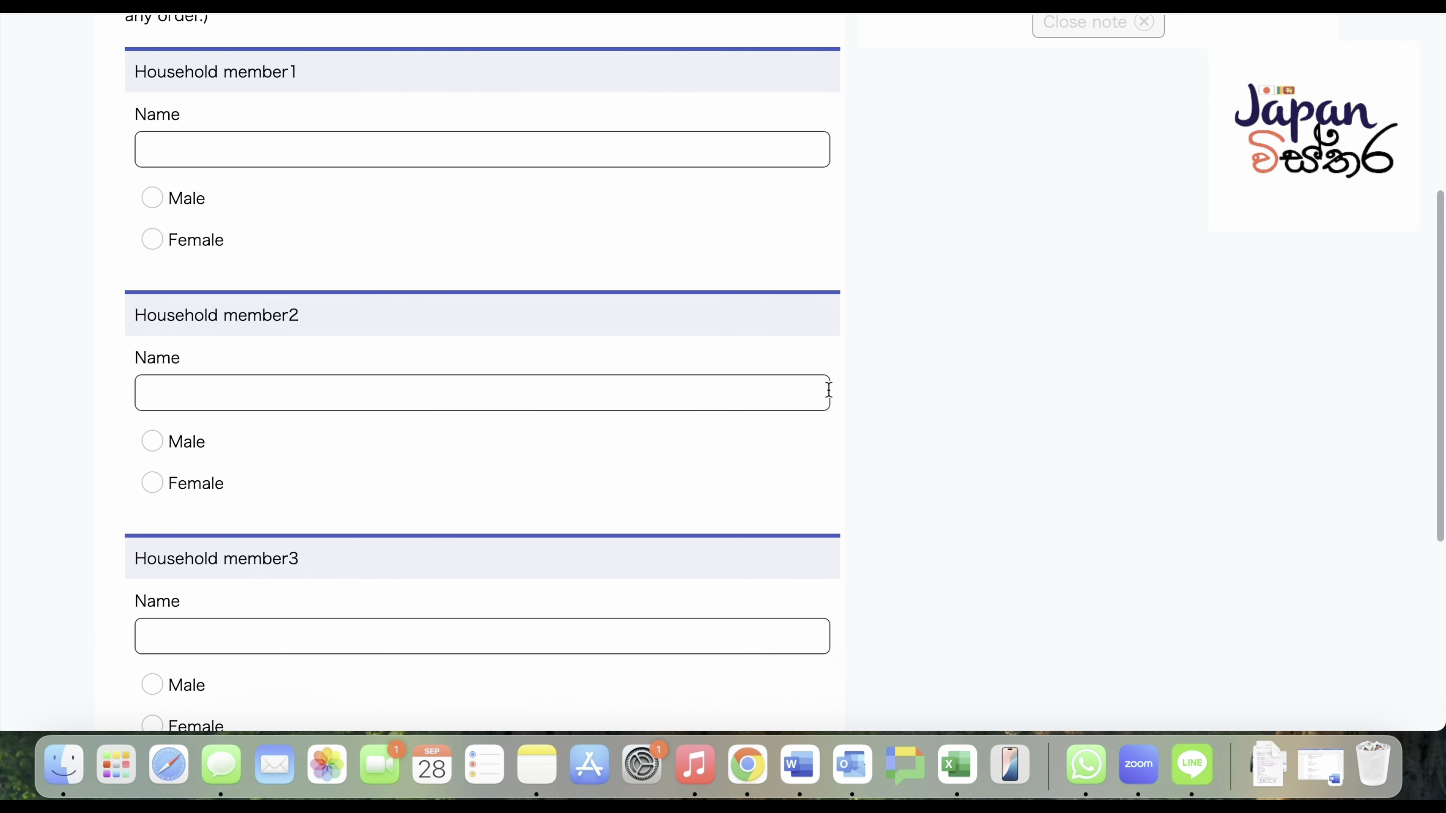
scroll(828, 389, "up", 8)
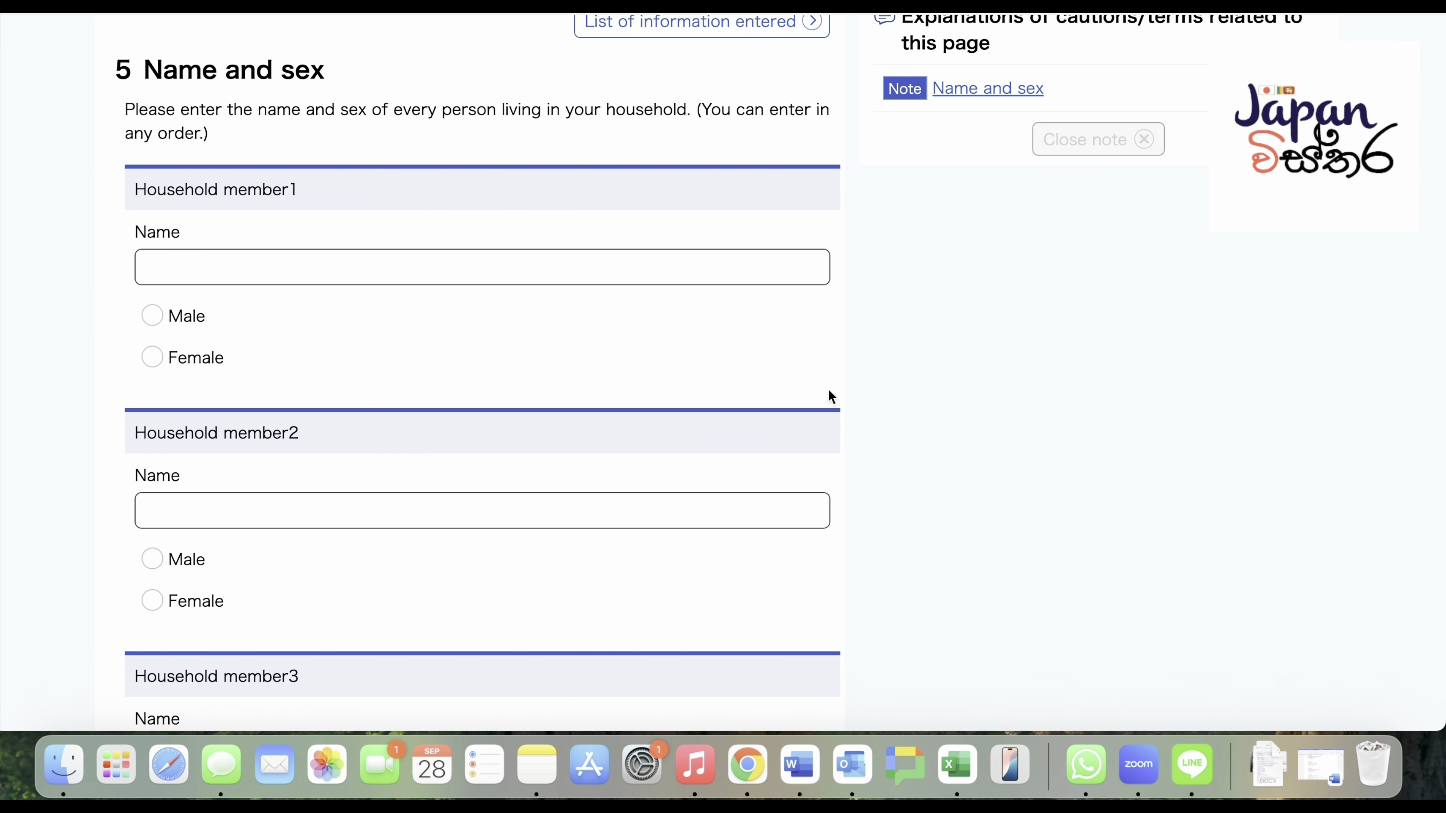
key("super+shift+5")
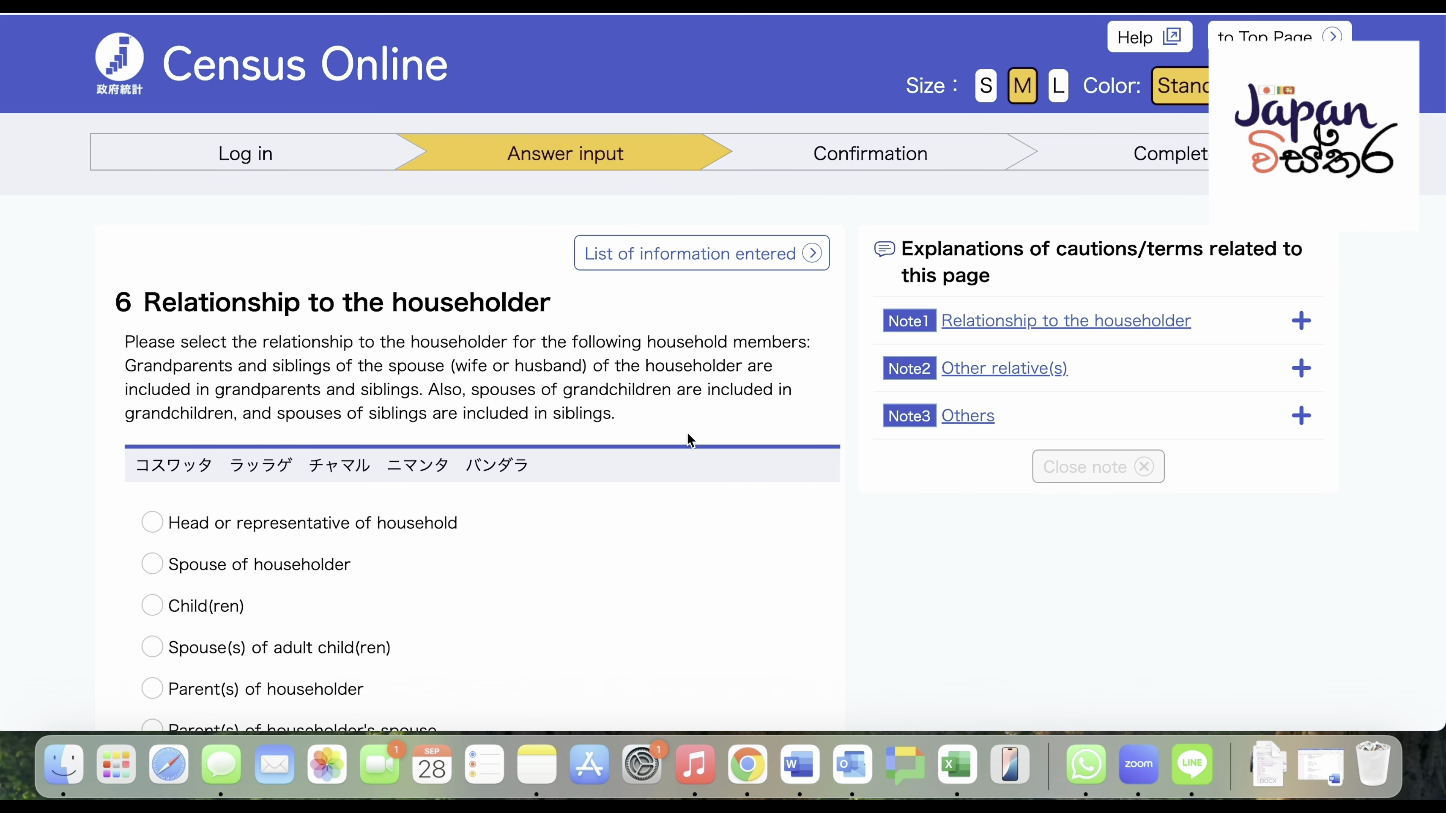
- Set the first member's relationship to Head or representative of household and the second member's to Spouse of householder
scroll(174, 312, "down", 3)
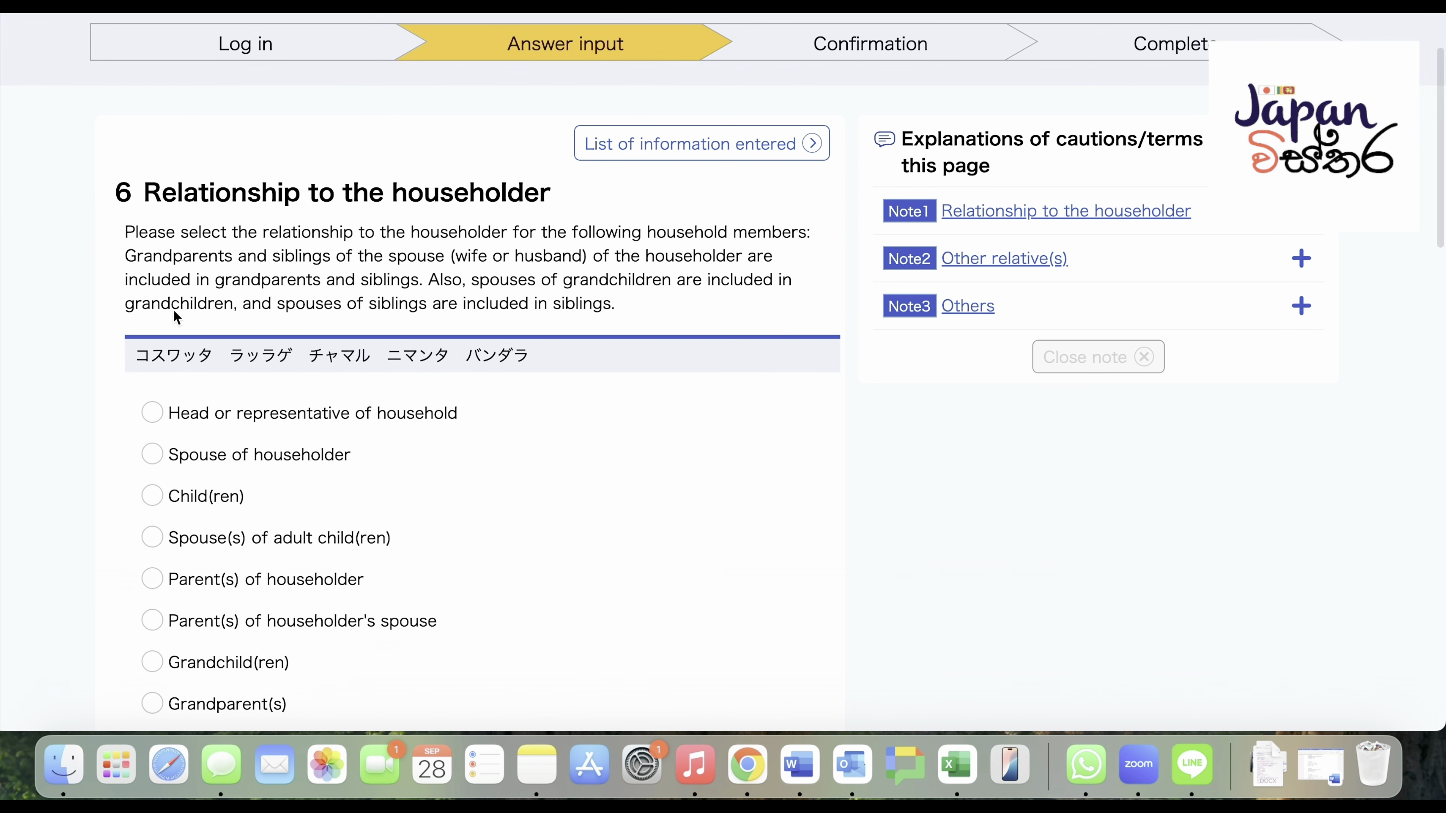
scroll(454, 239, "down", 3)
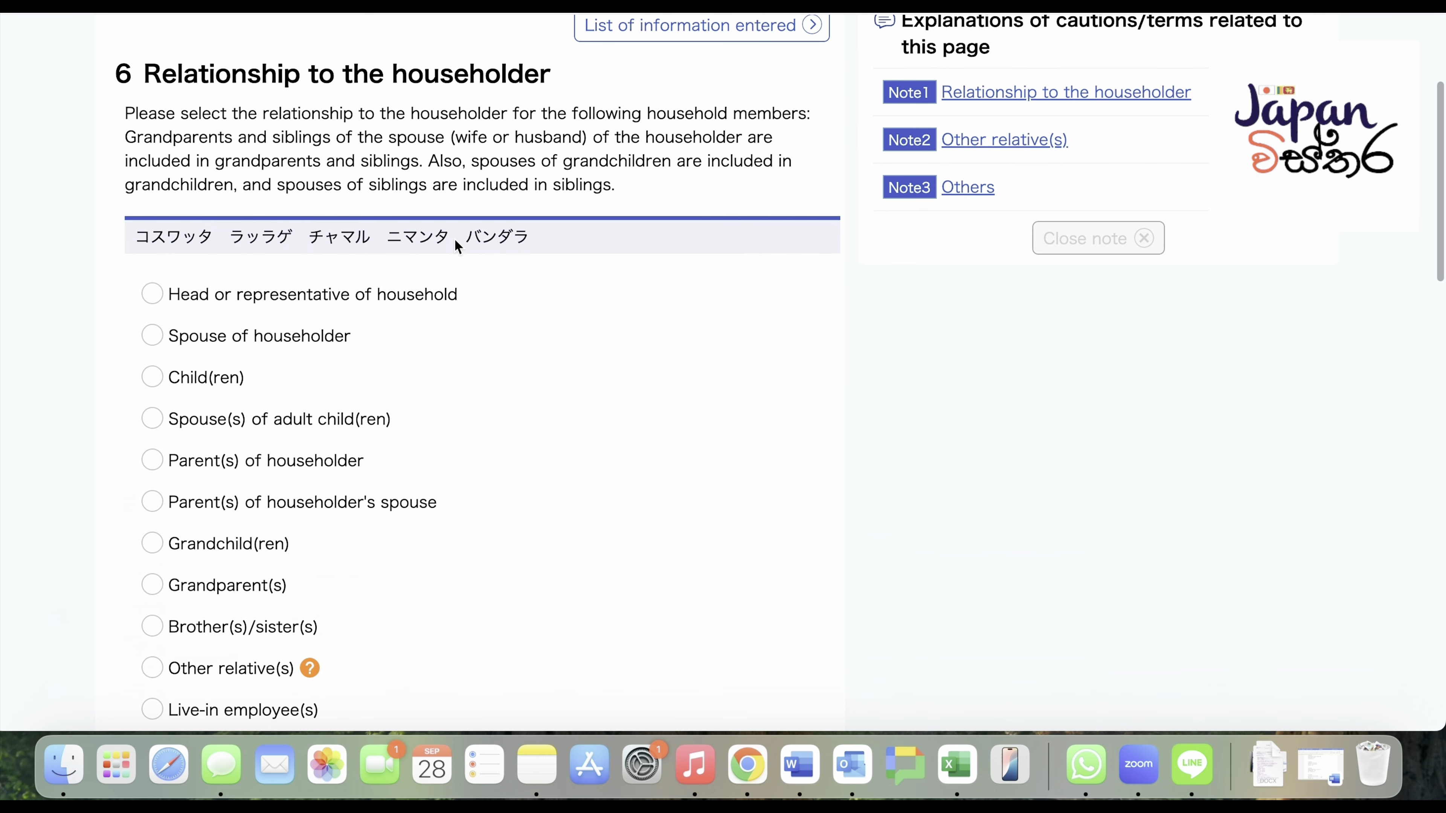
scroll(464, 237, "down", 1)
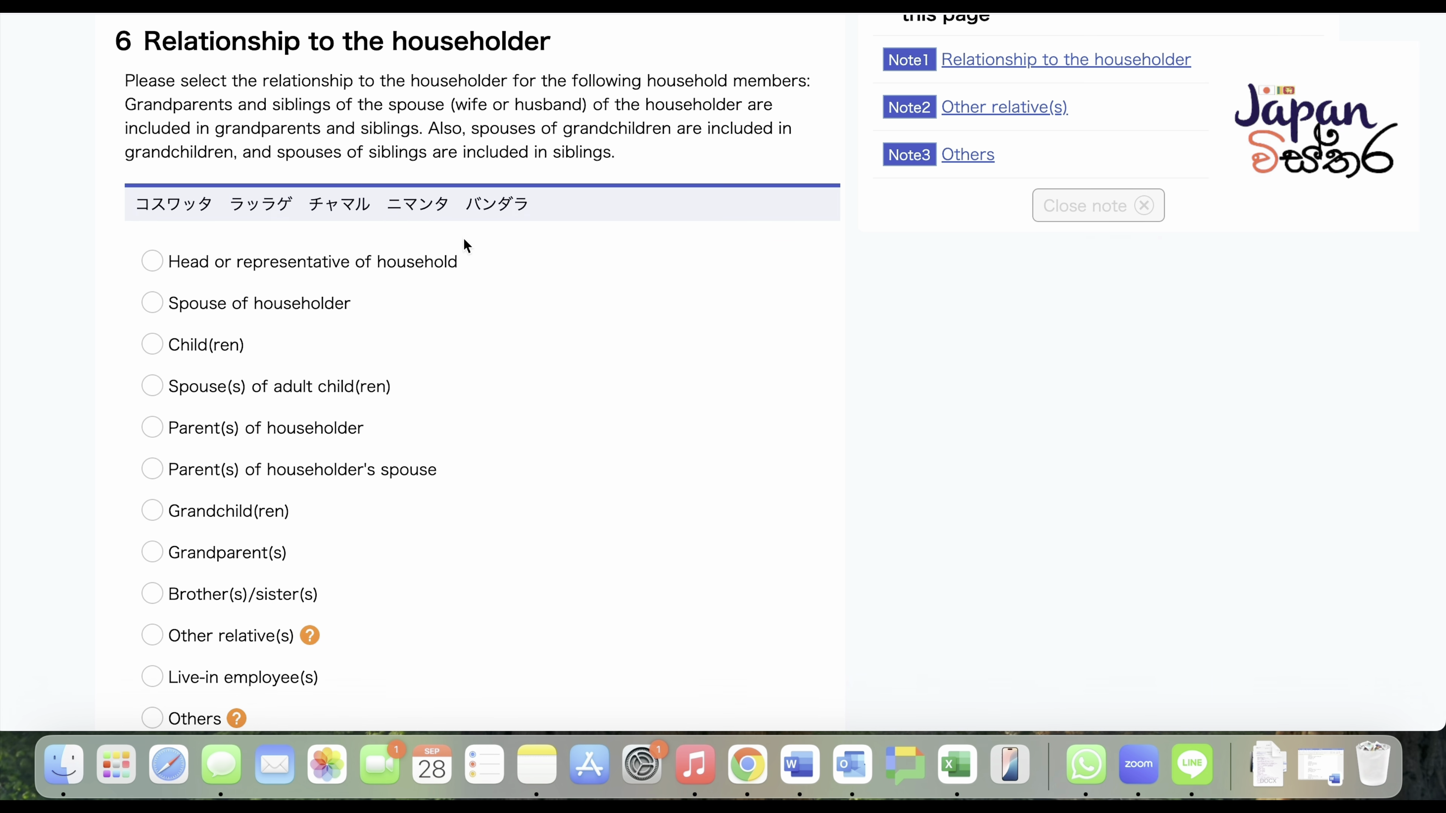
left_click(437, 263)
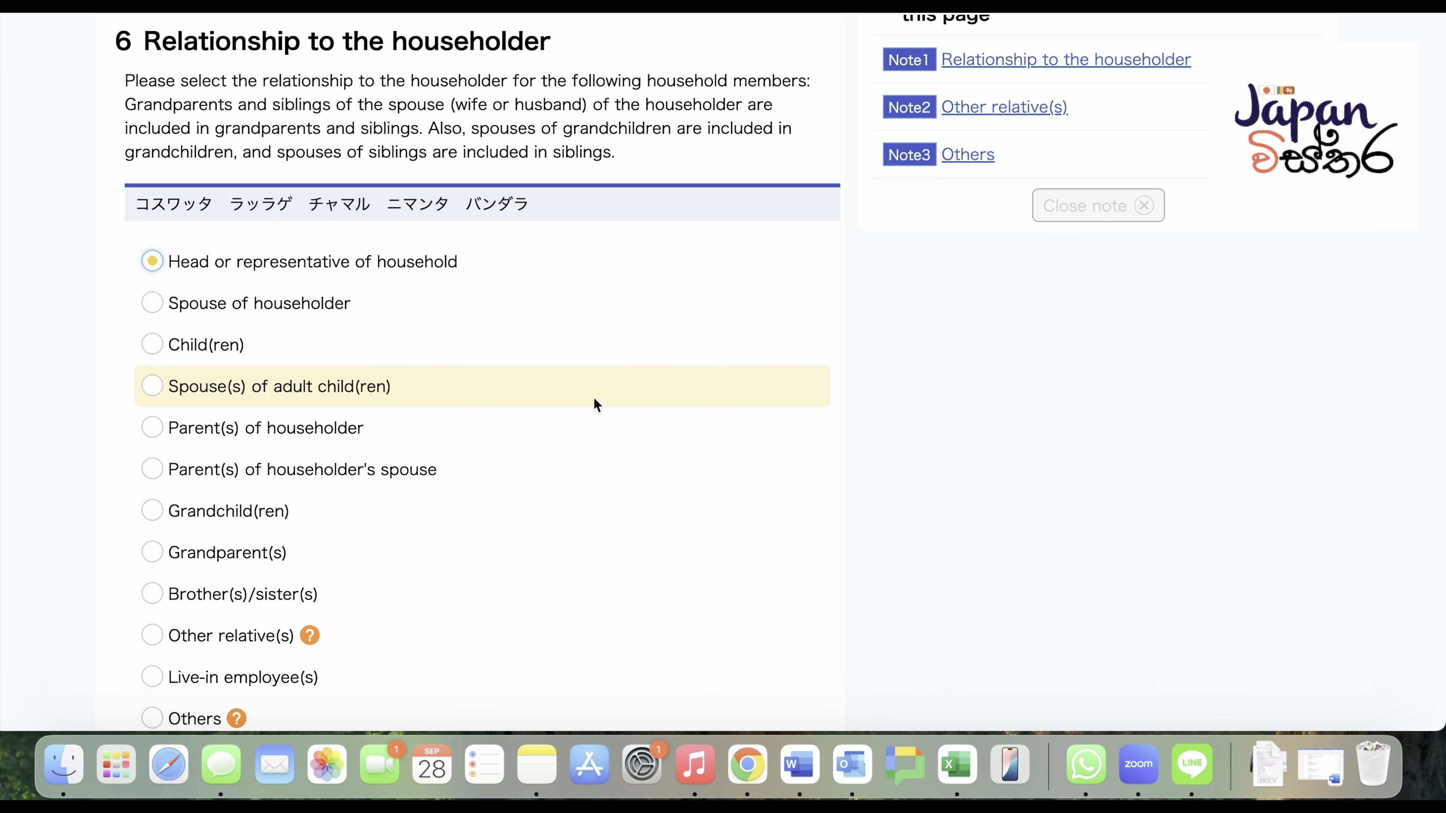
scroll(593, 403, "down", 10)
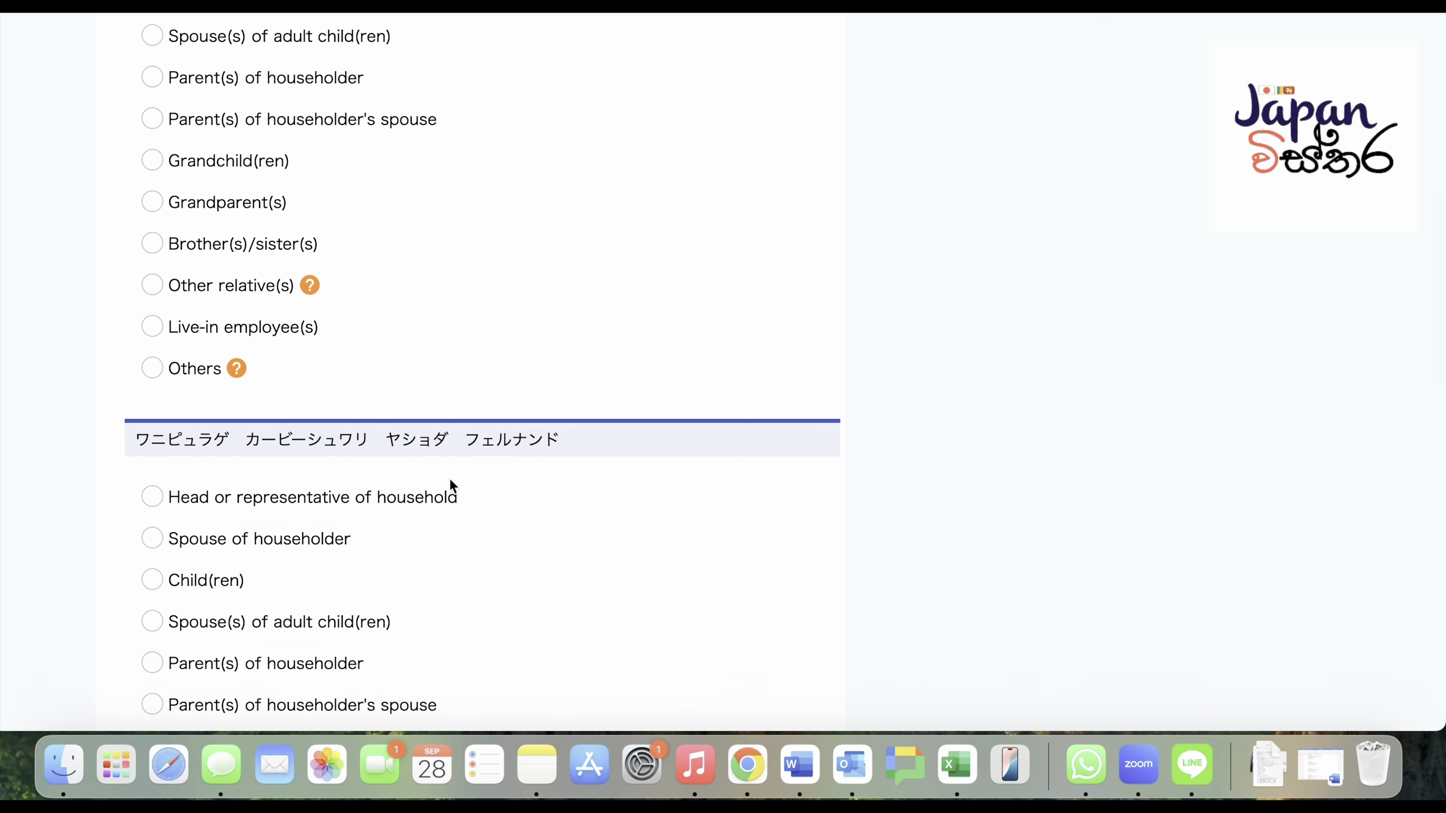
left_click(378, 538)
- Set the third member's relationship to Child(ren) and continue to the year and month of birth
scroll(379, 538, "down", 5)
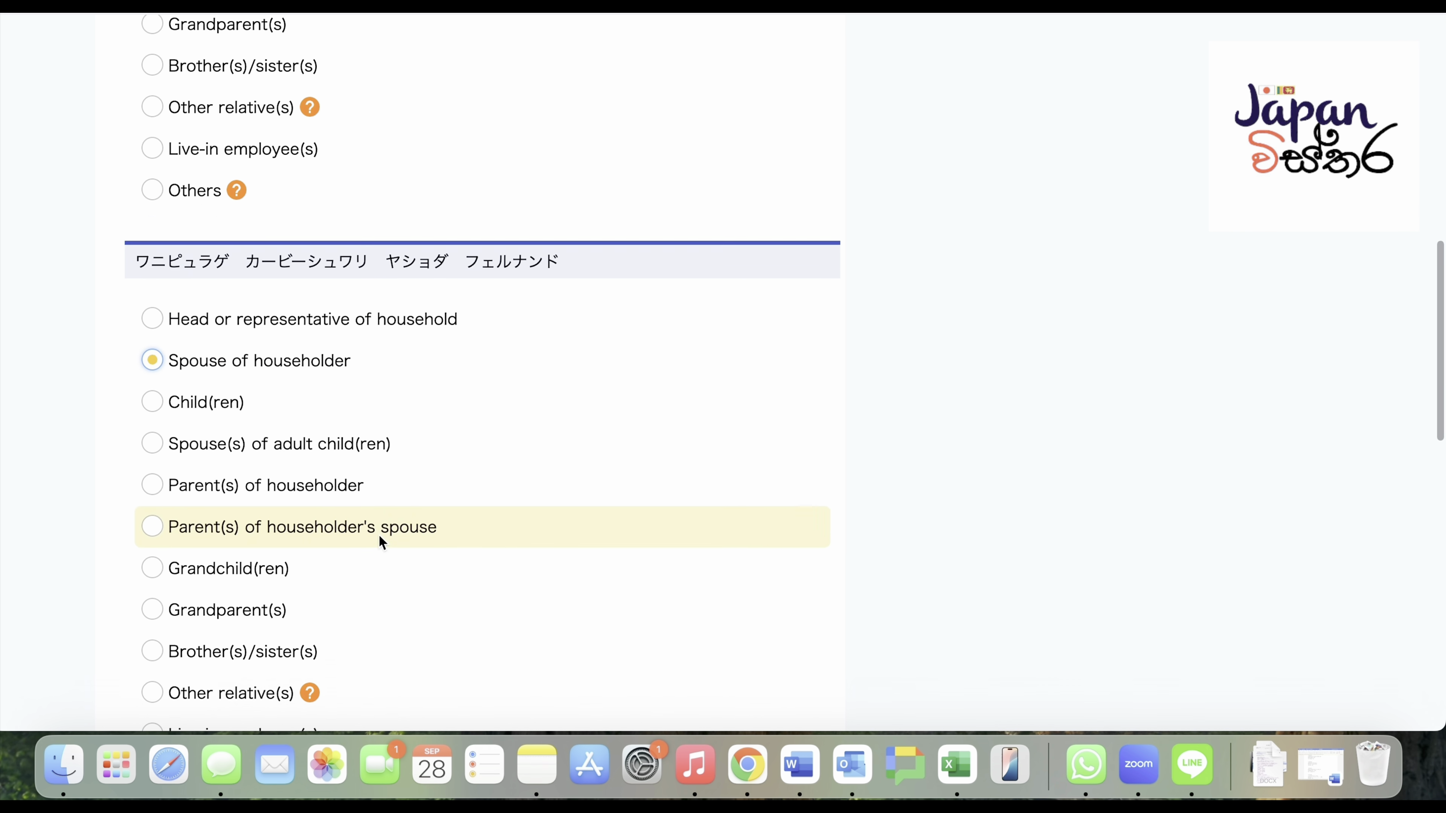
scroll(381, 541, "down", 11)
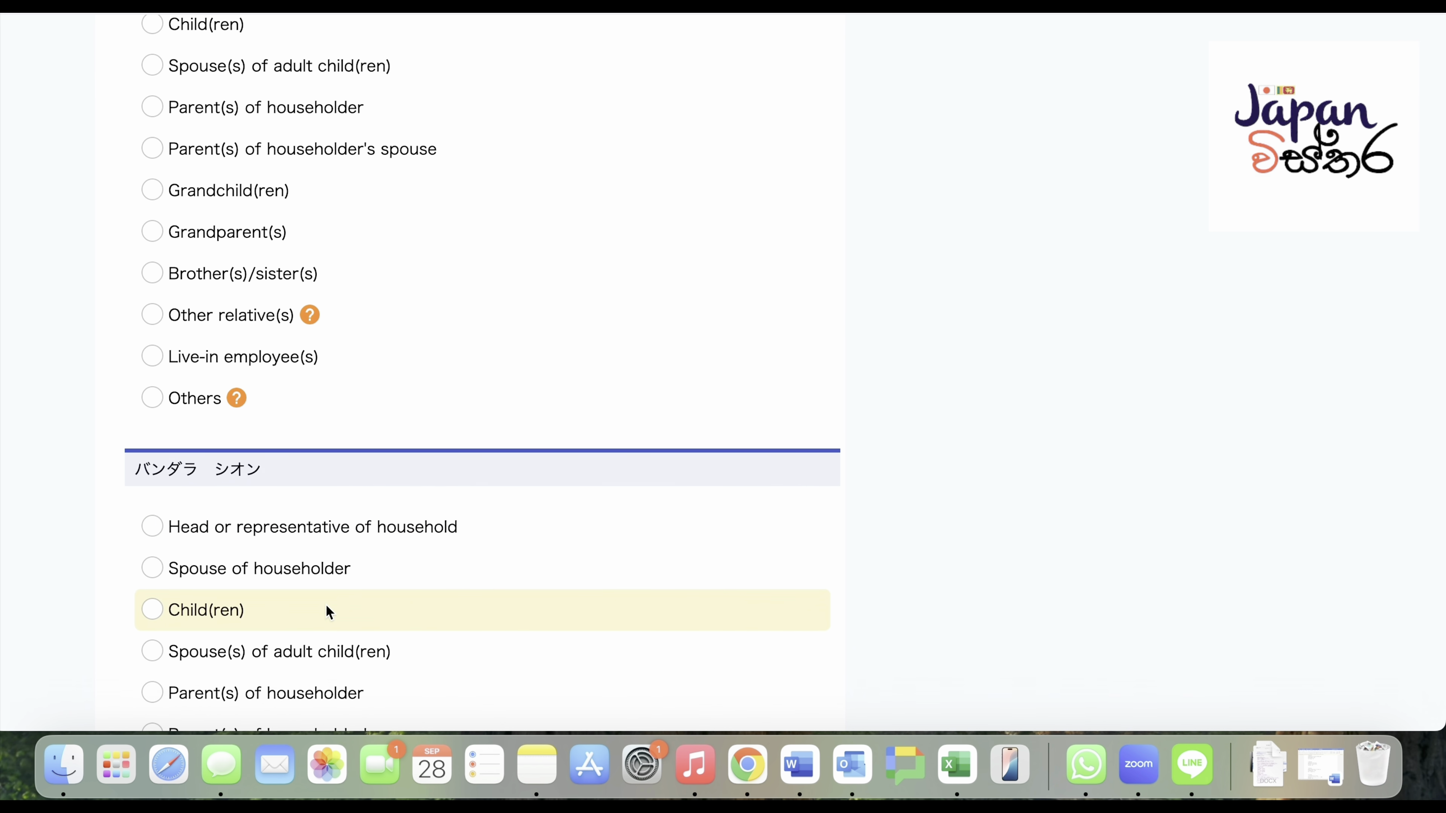
left_click(326, 605)
scroll(326, 604, "down", 4)
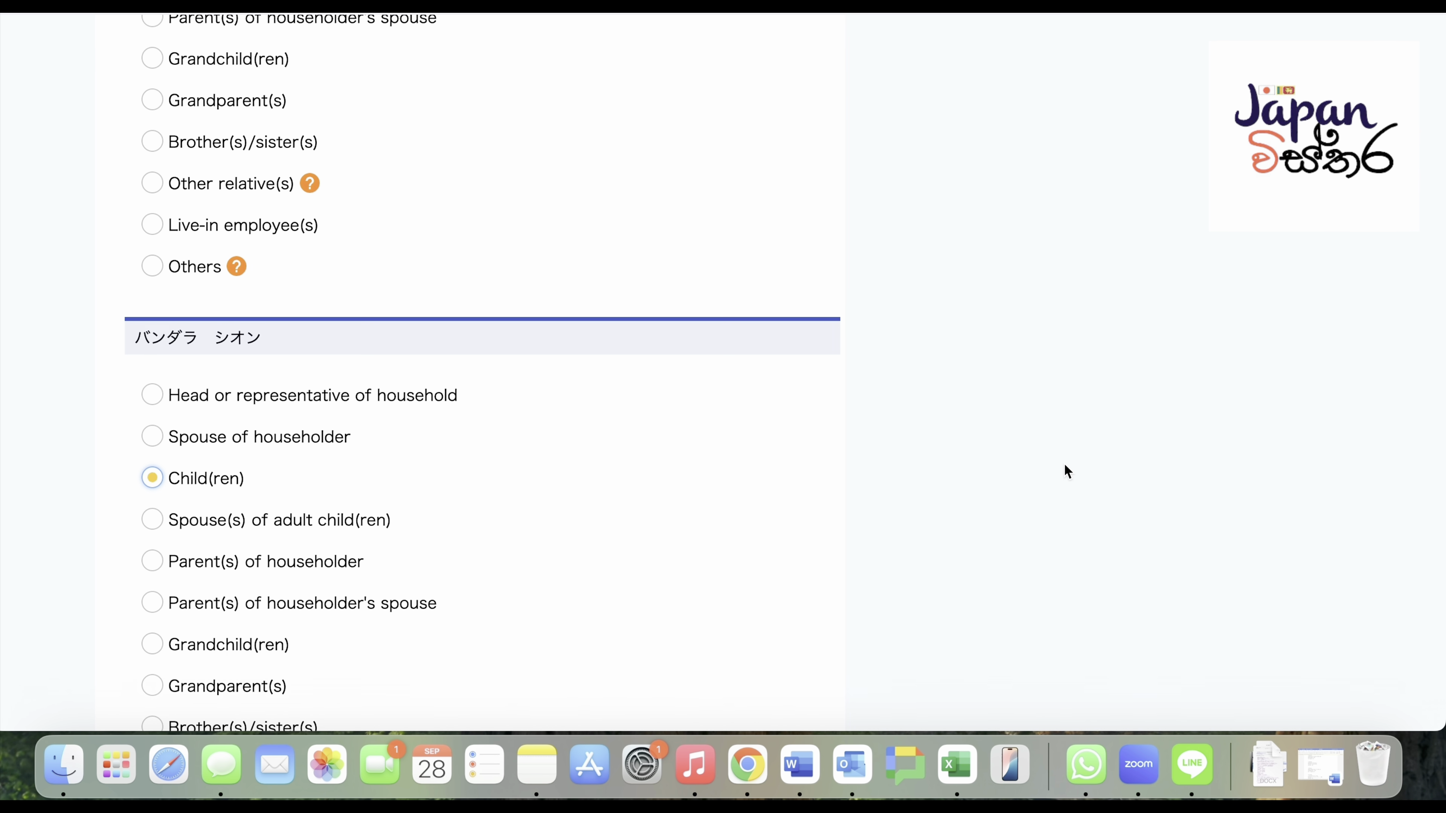
scroll(1067, 472, "down", 10)
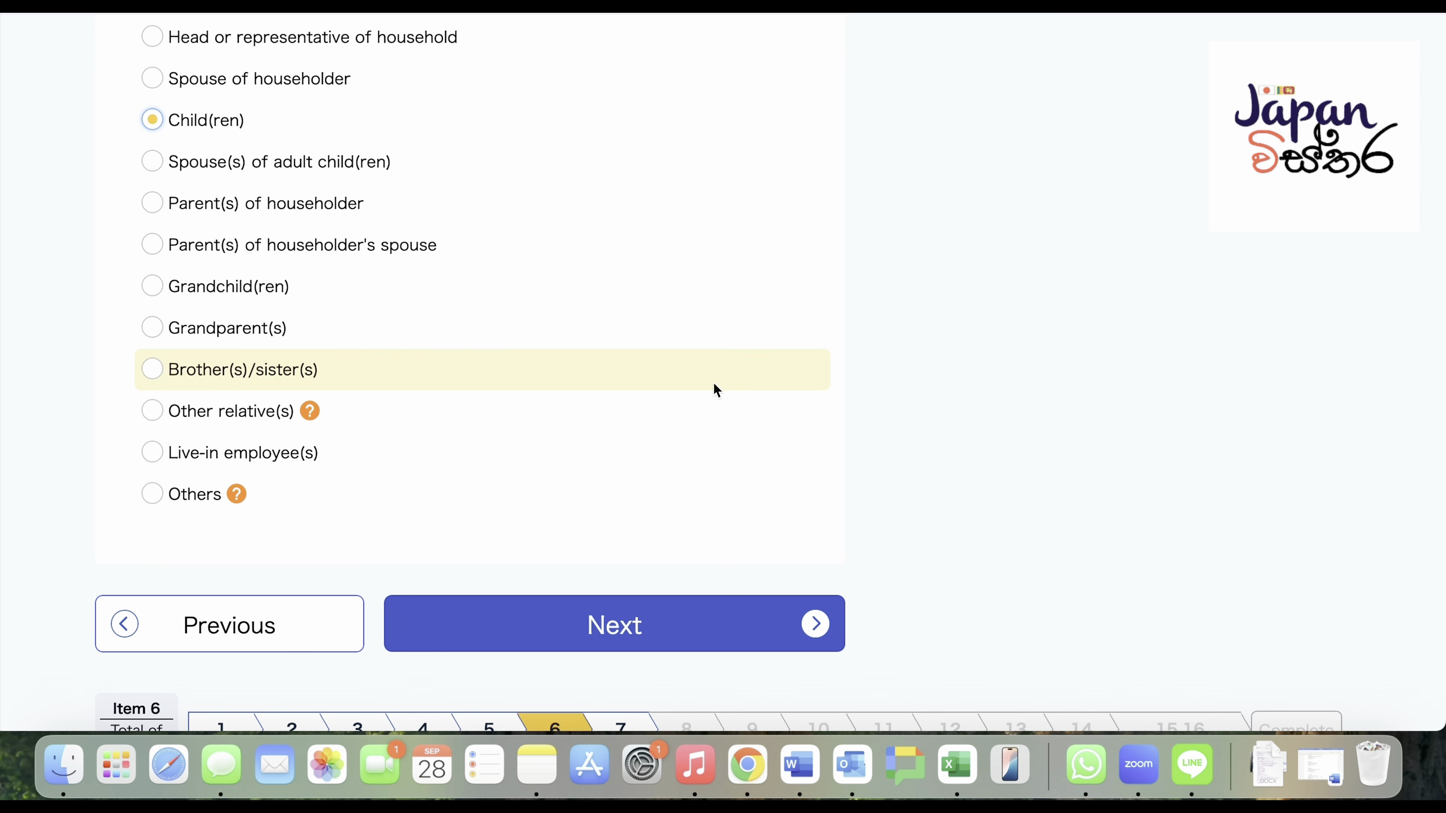
left_click(697, 624)
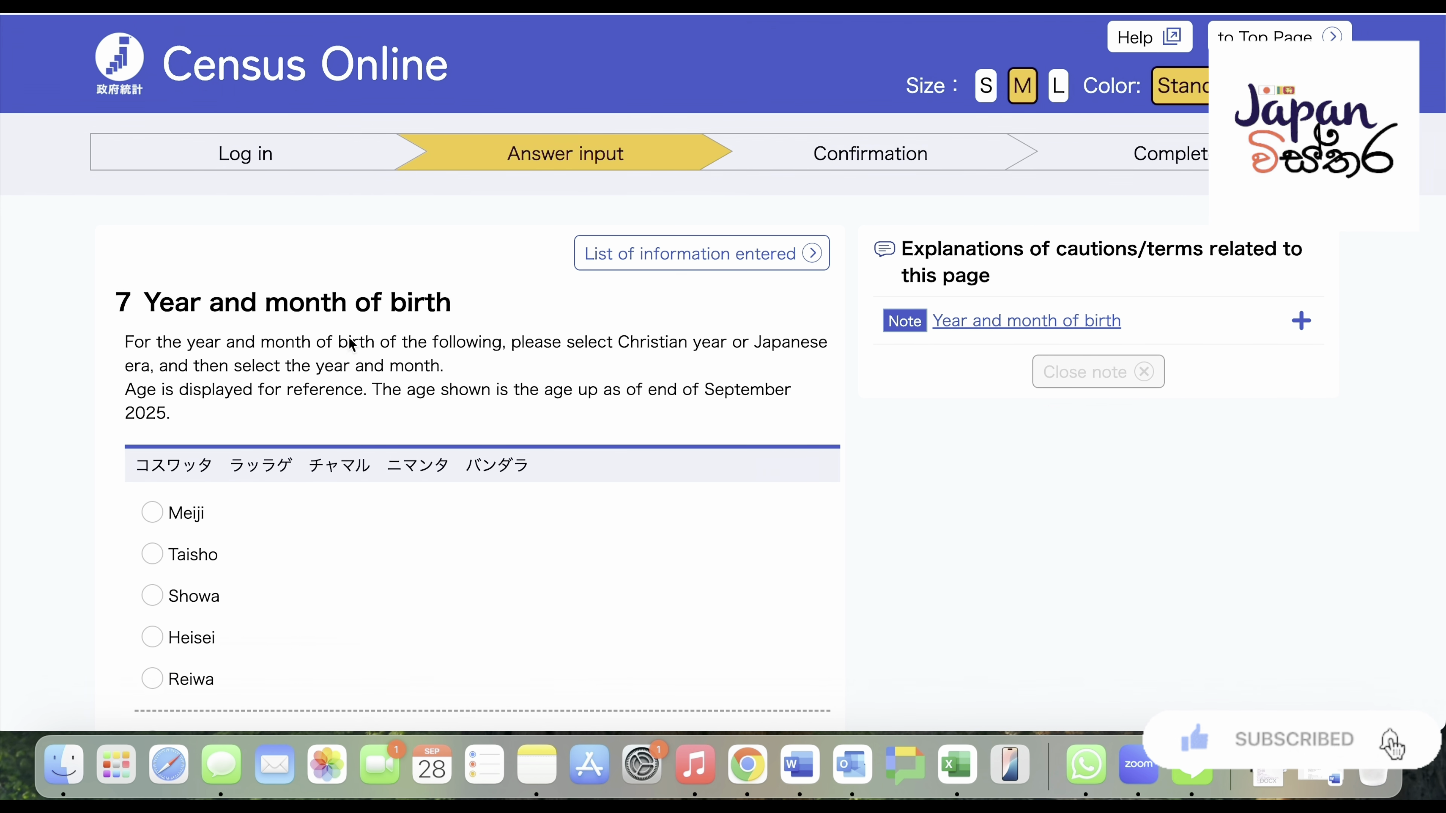
- Choose Heisei as the birth era for the first and second household members and Reiwa for the third
left_click(179, 632)
scroll(179, 631, "down", 4)
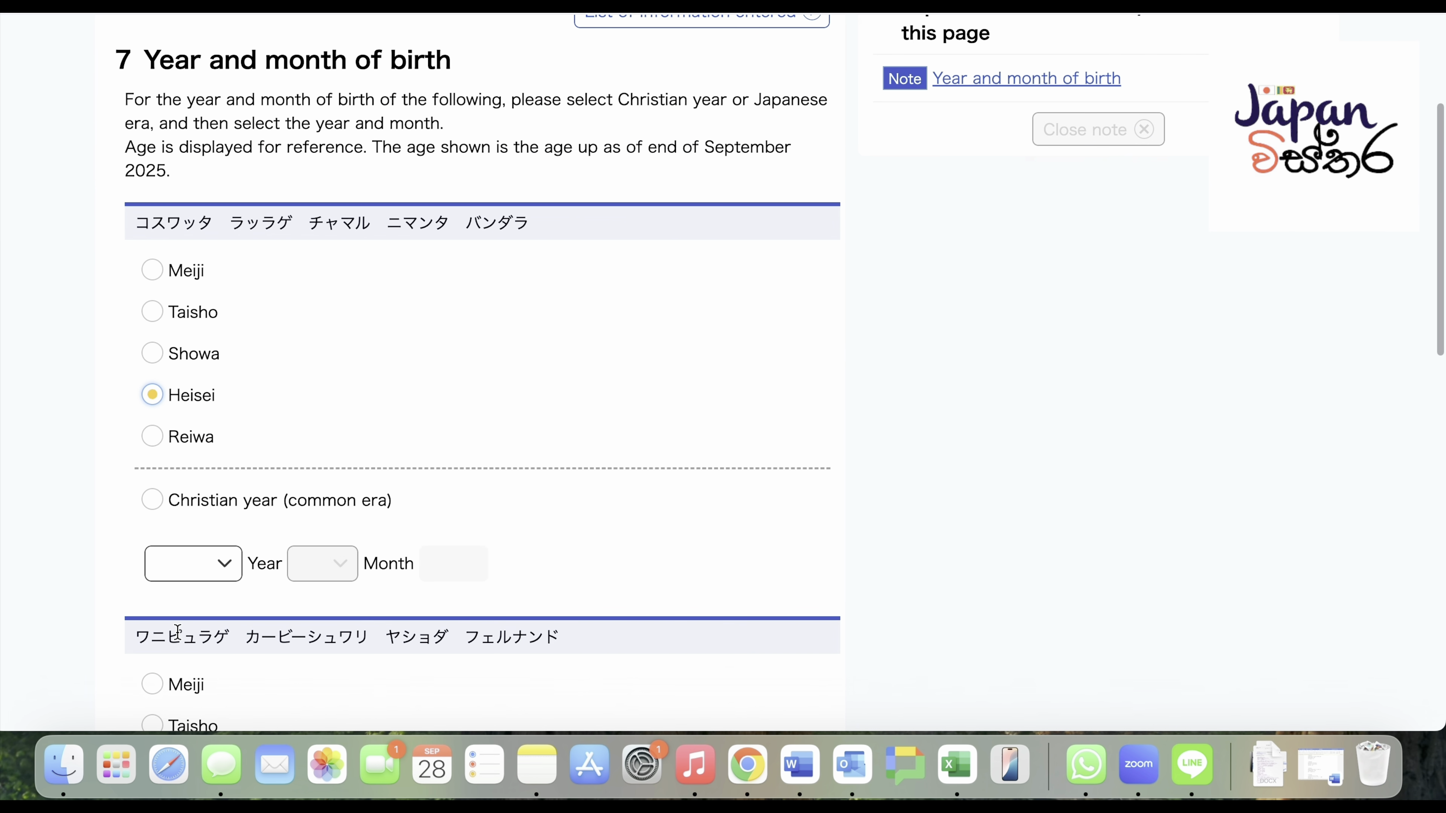
scroll(195, 549, "down", 3)
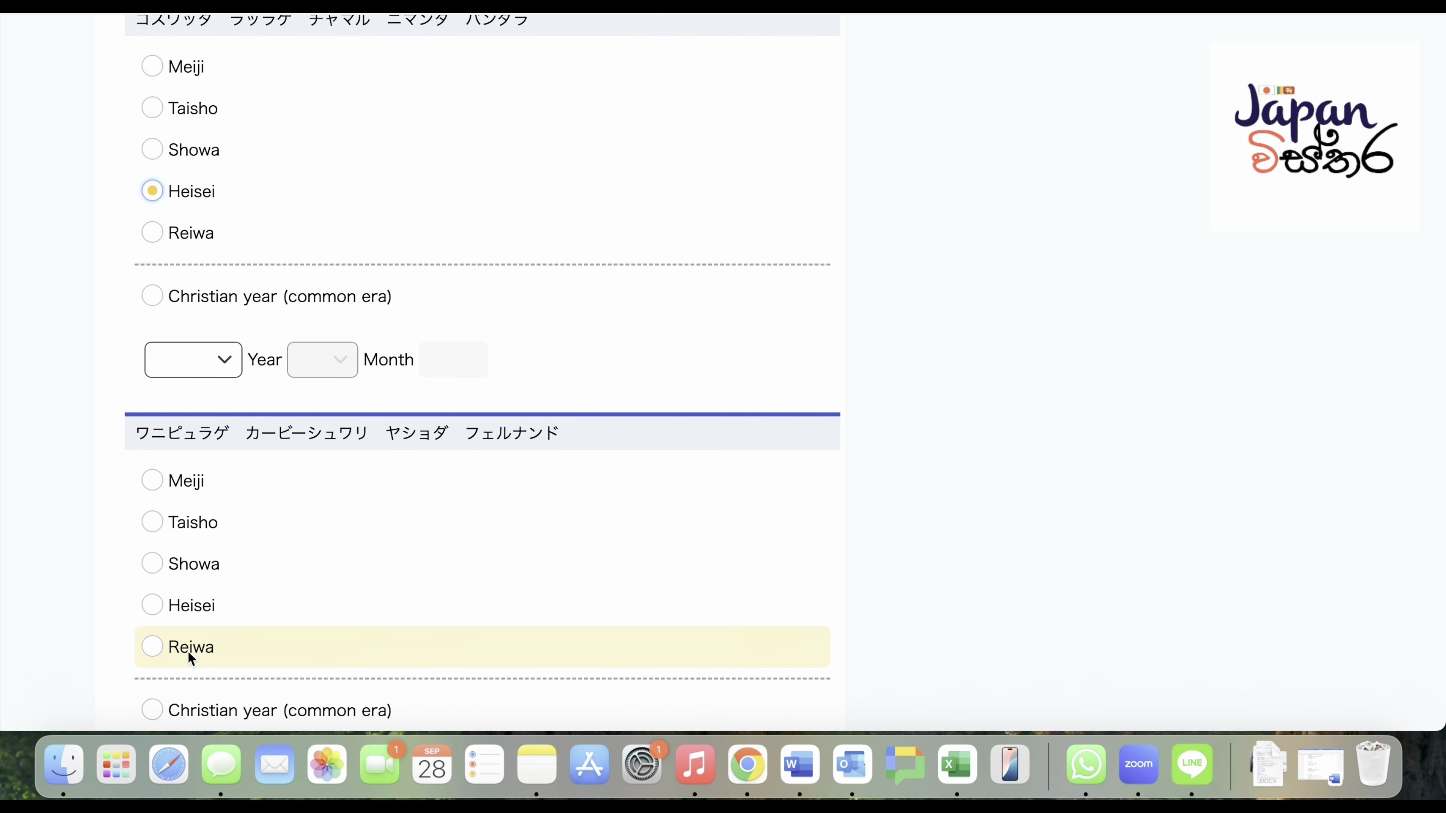
left_click(189, 604)
scroll(189, 604, "down", 7)
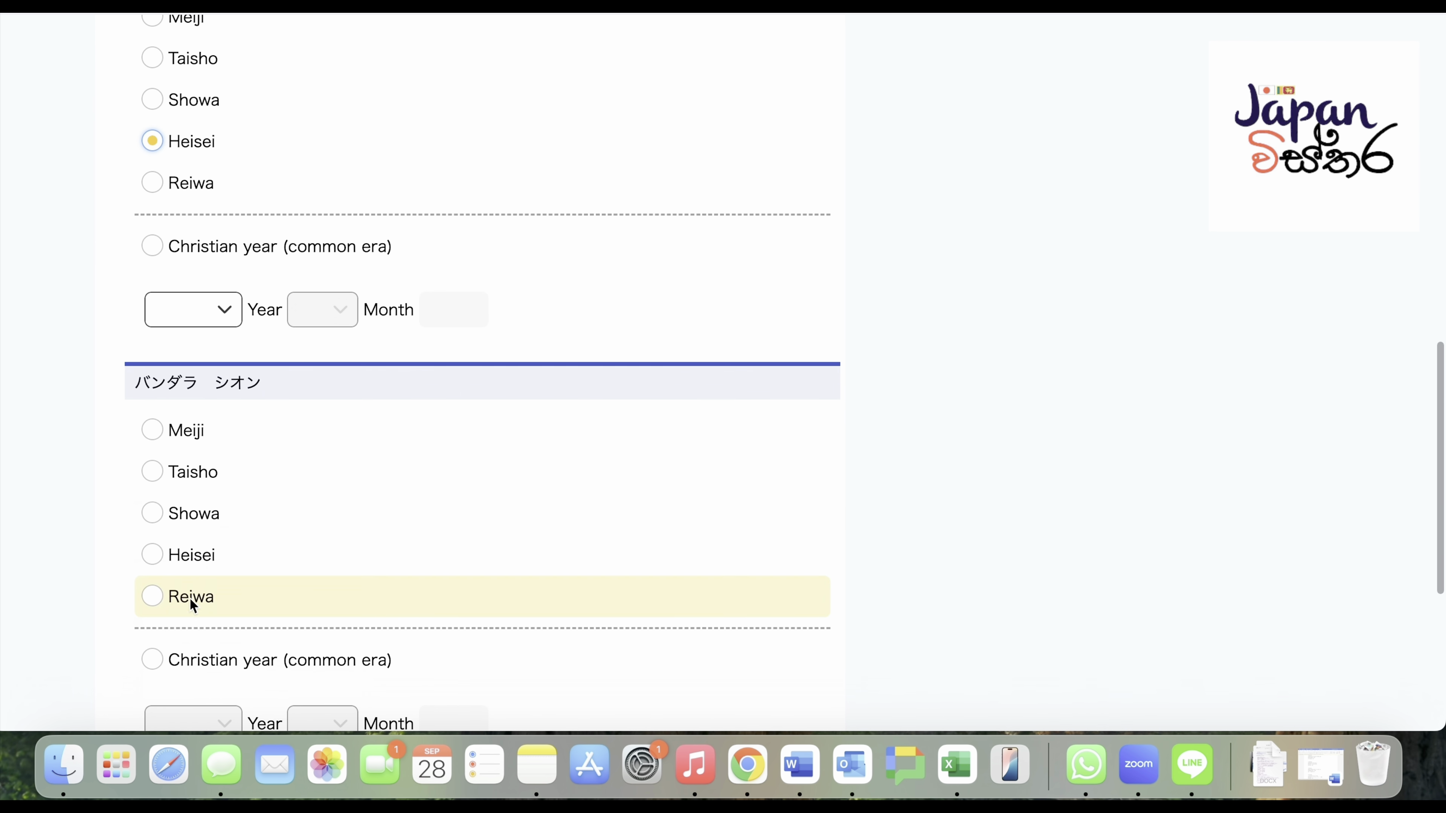
left_click(193, 599)
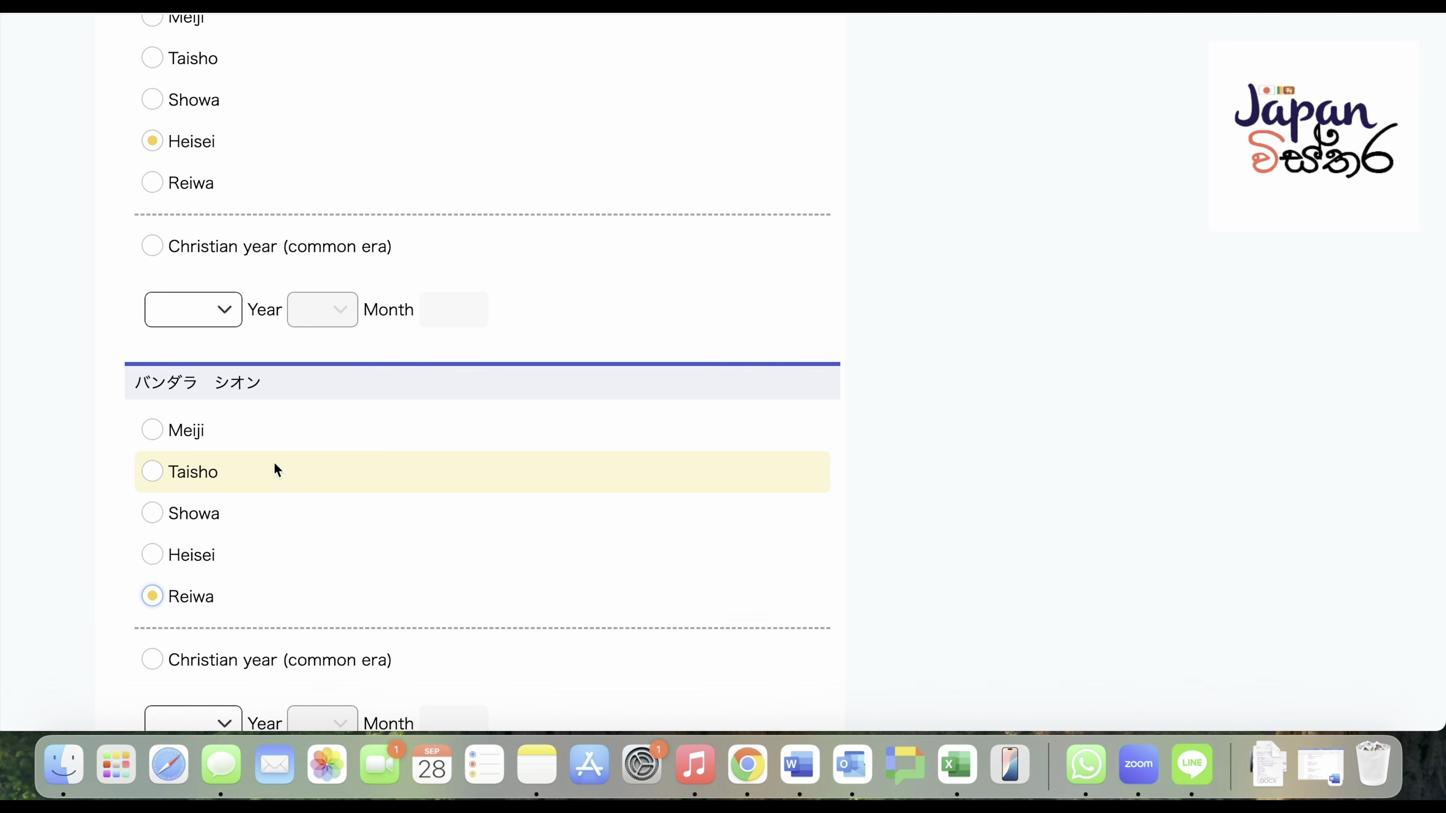
- Check the birth year and month fields and view the Heisei years offered for the first household member
scroll(274, 468, "down", 3)
scroll(275, 468, "down", 1)
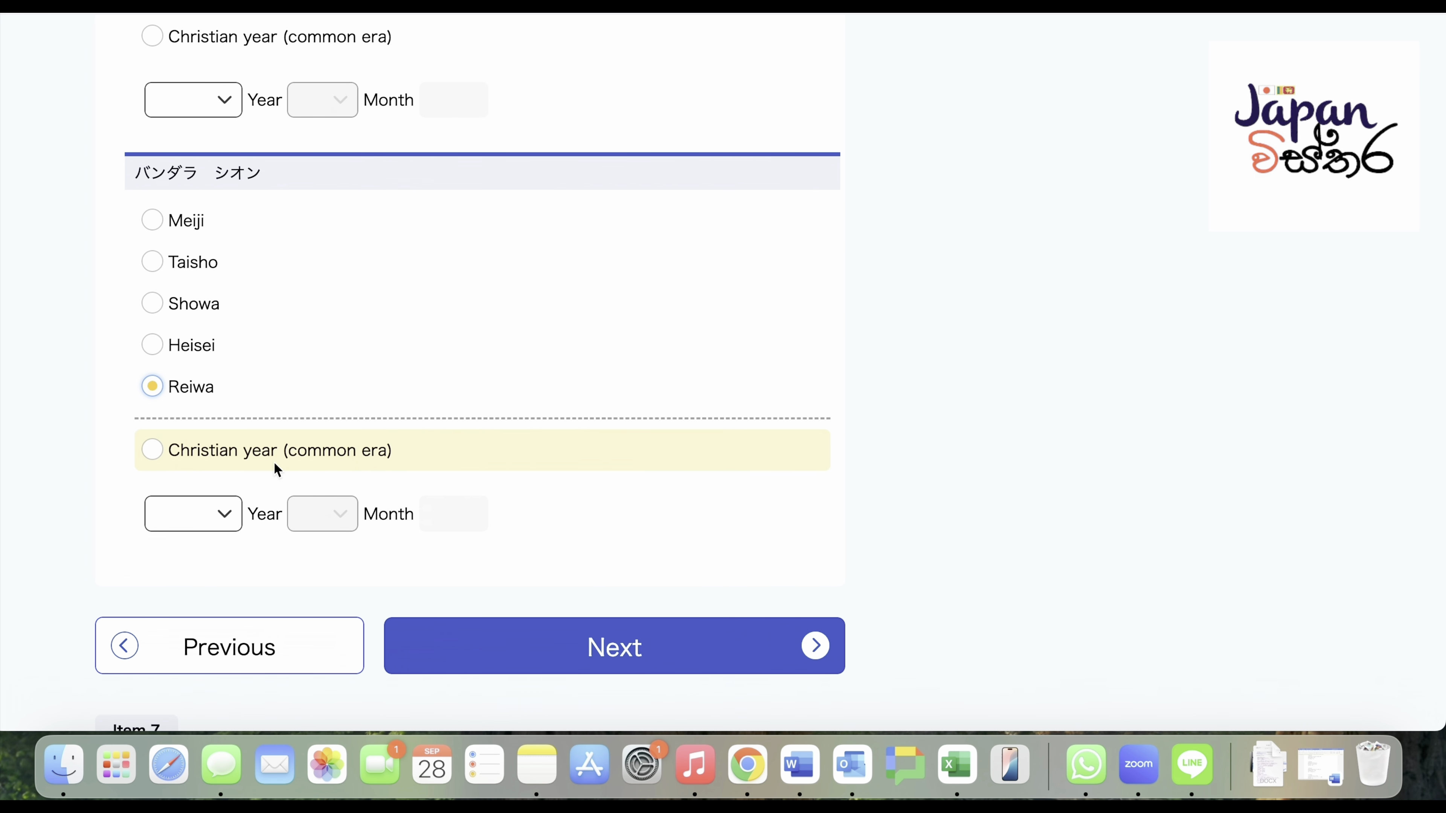
scroll(275, 468, "up", 10)
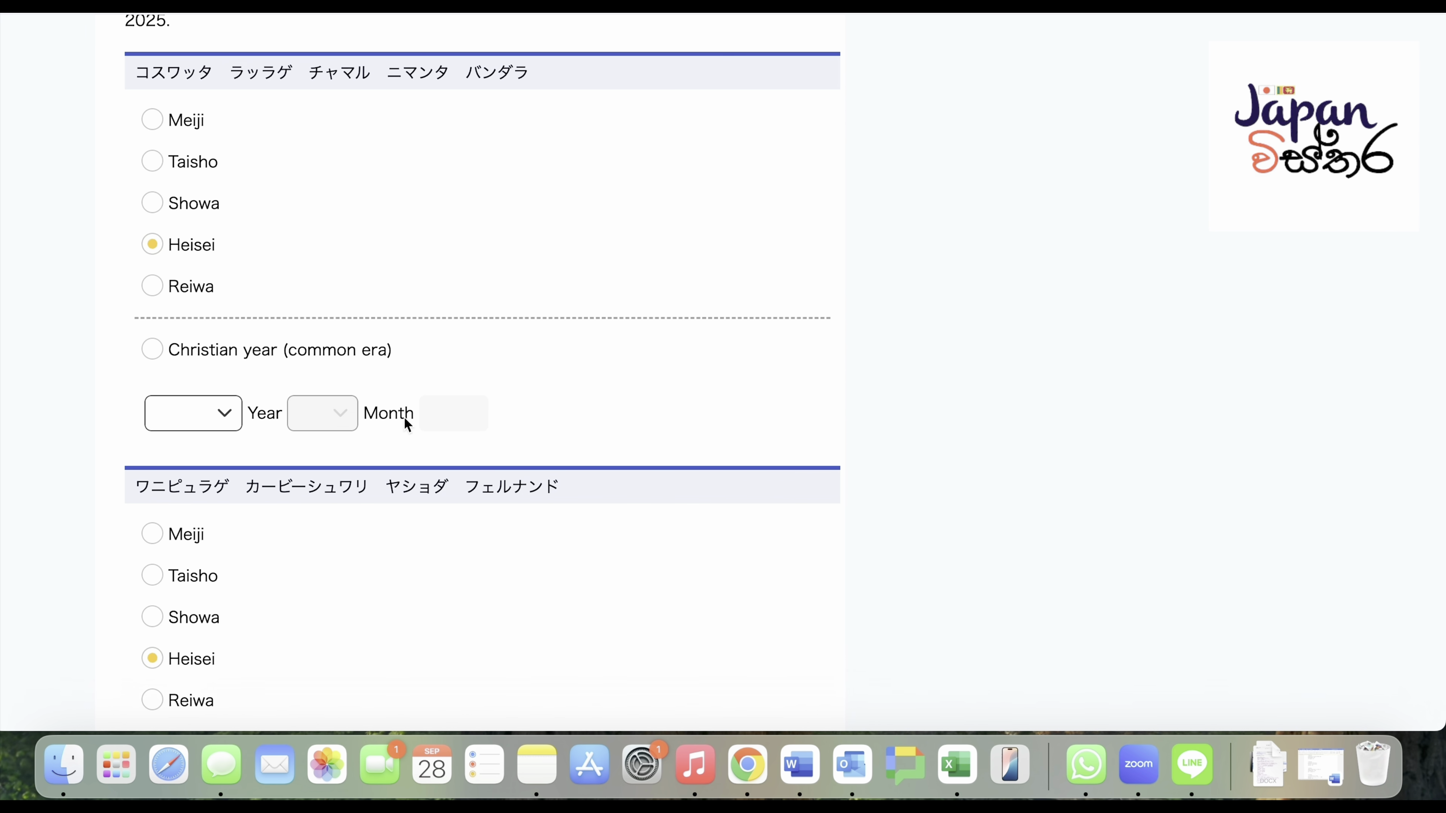
left_click(211, 414)
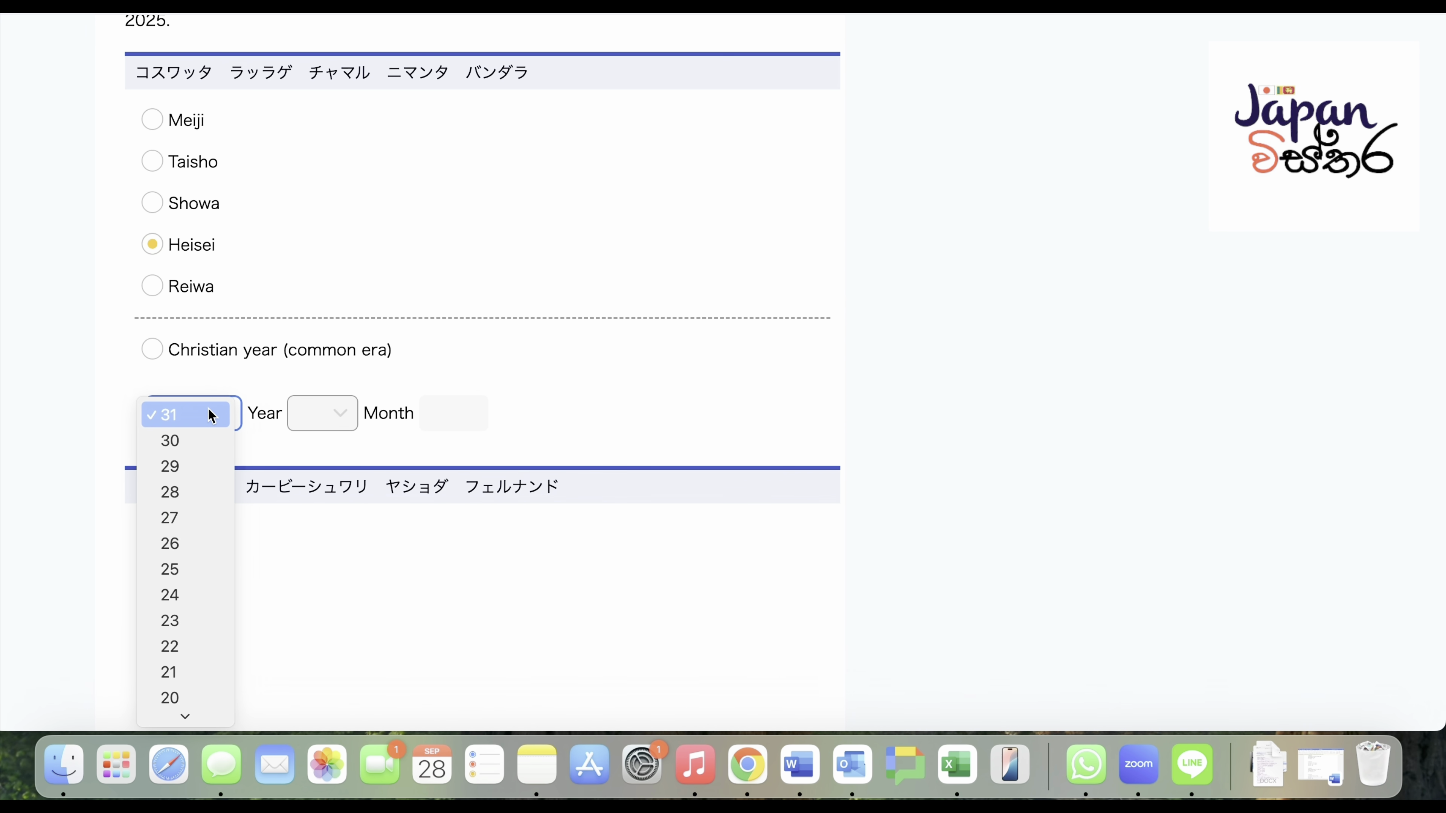
left_click(274, 397)
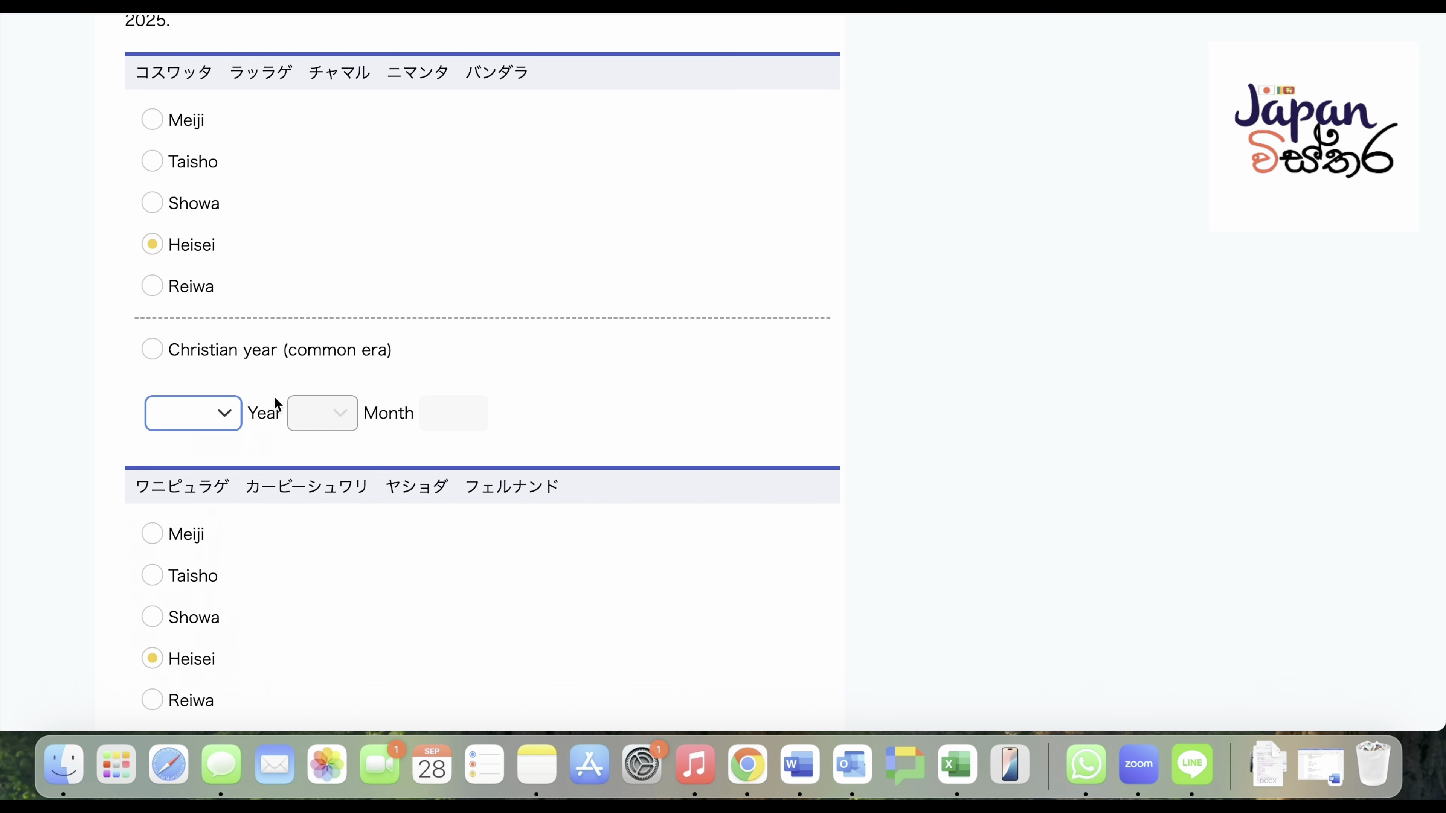
key("super+shift+5")
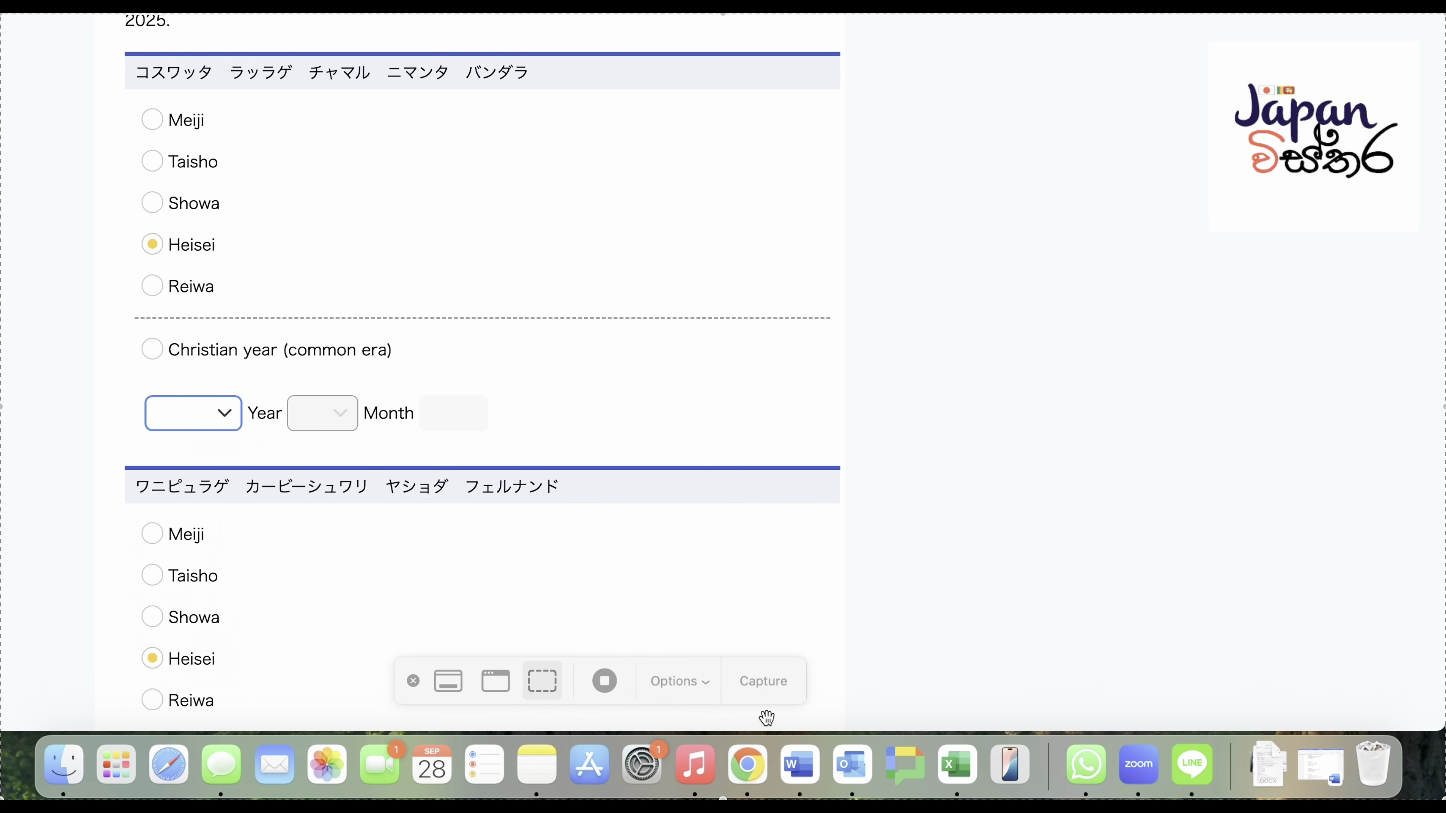
left_click(604, 681)
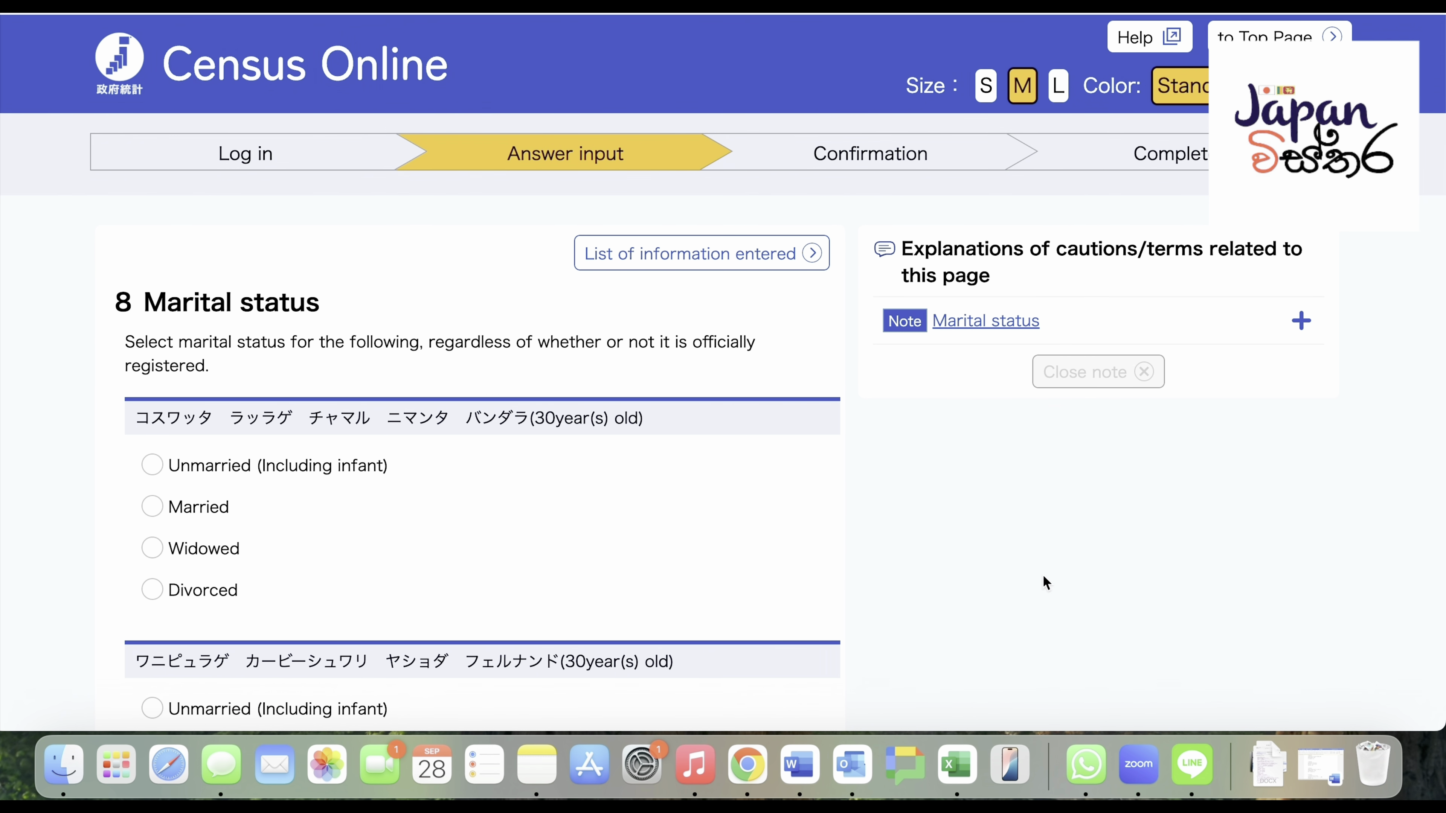
- Set marital status to Married for the two adults and Unmarried (Including infant) for the child, and continue to nationality
left_click(206, 509)
scroll(206, 510, "down", 5)
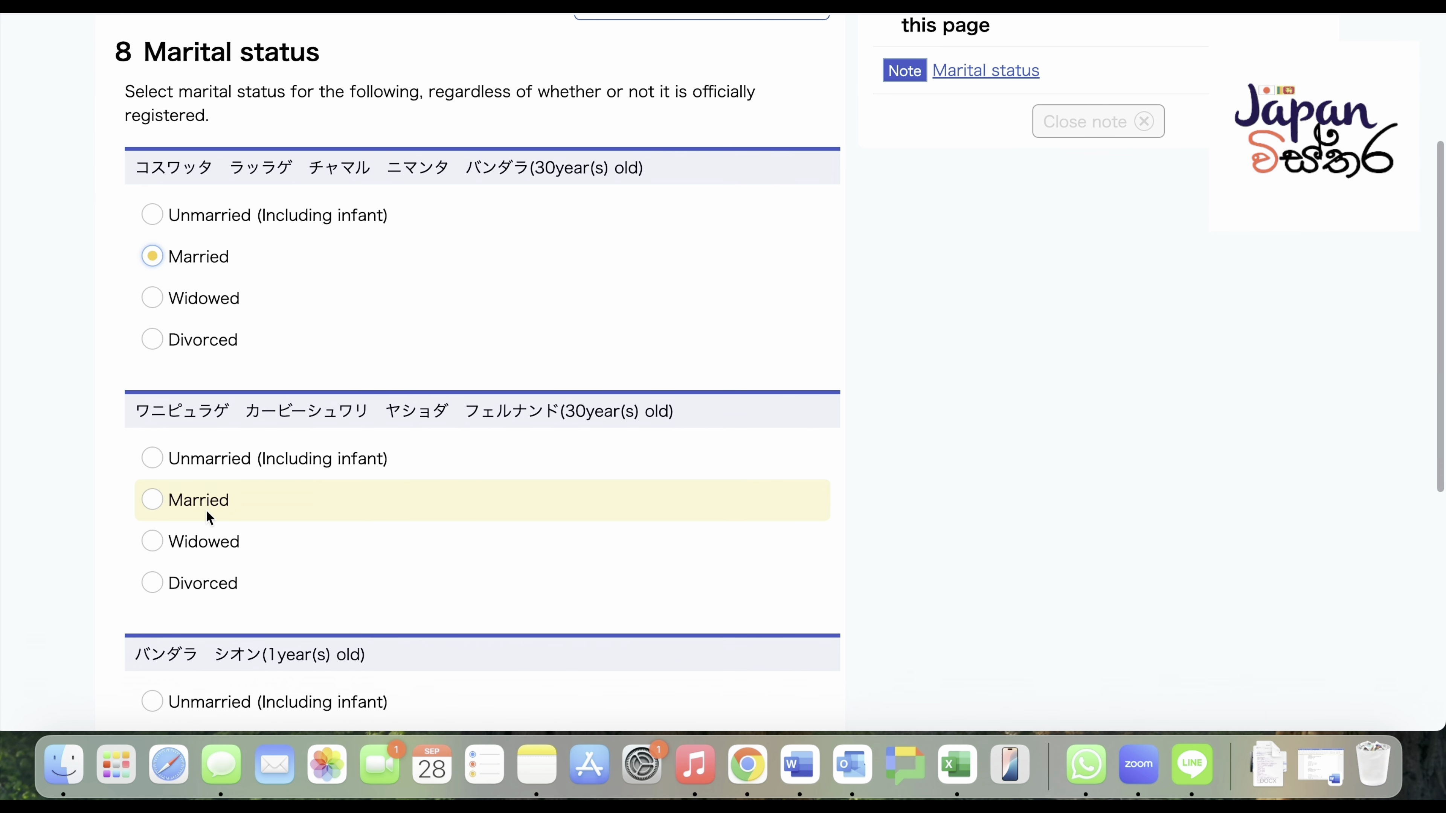
left_click(205, 510)
scroll(205, 510, "down", 4)
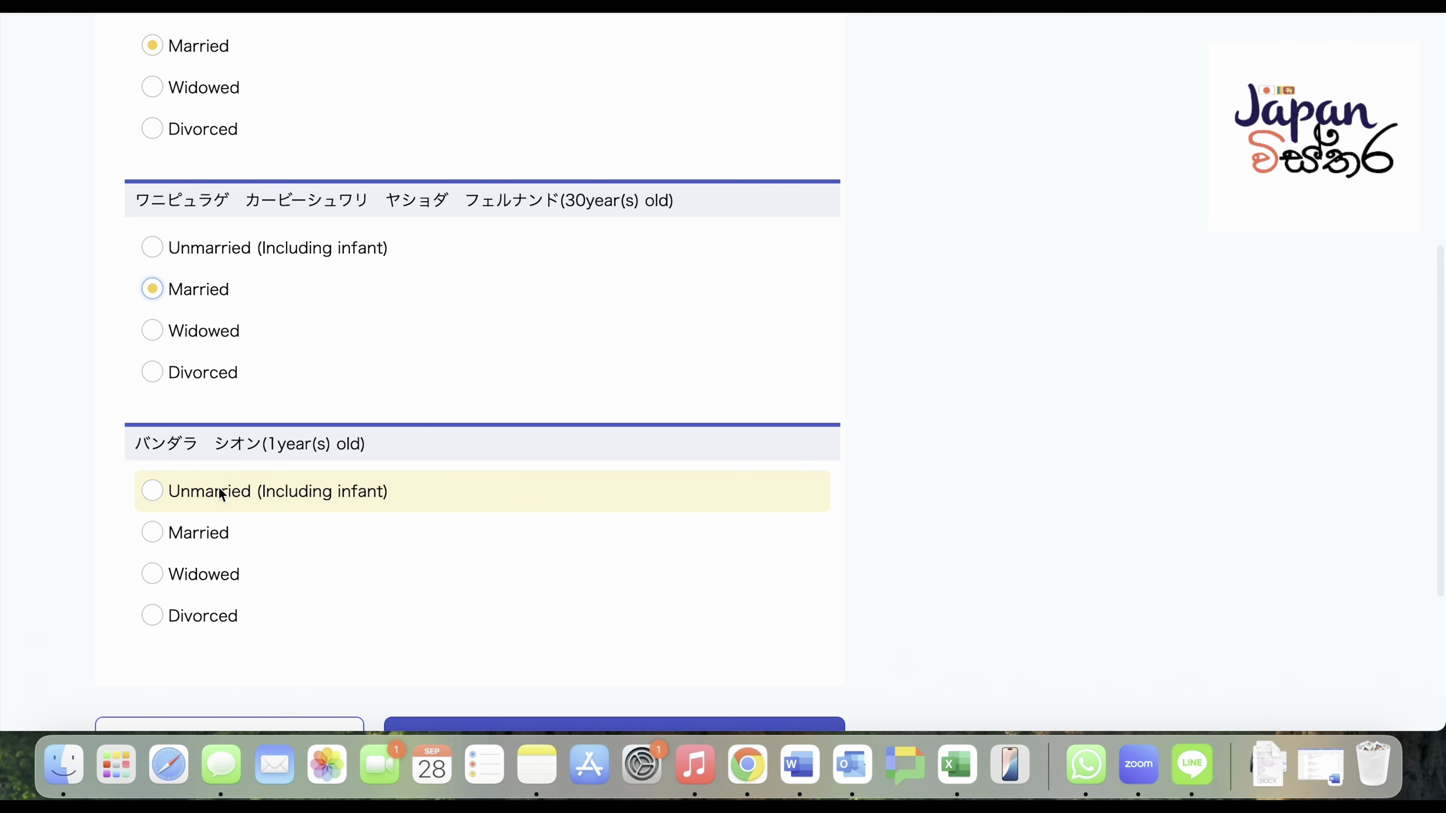
left_click(218, 487)
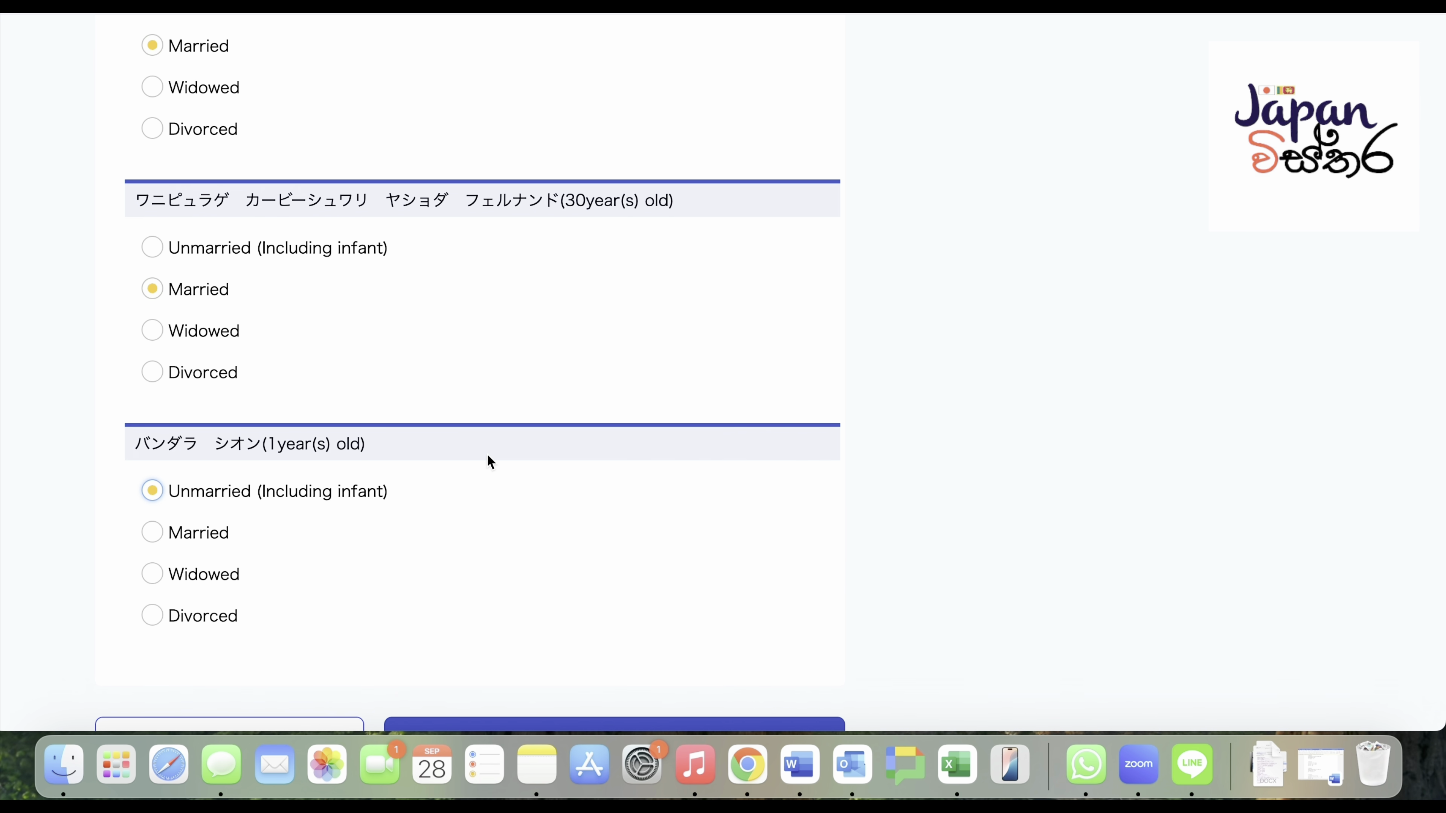
scroll(489, 459, "down", 4)
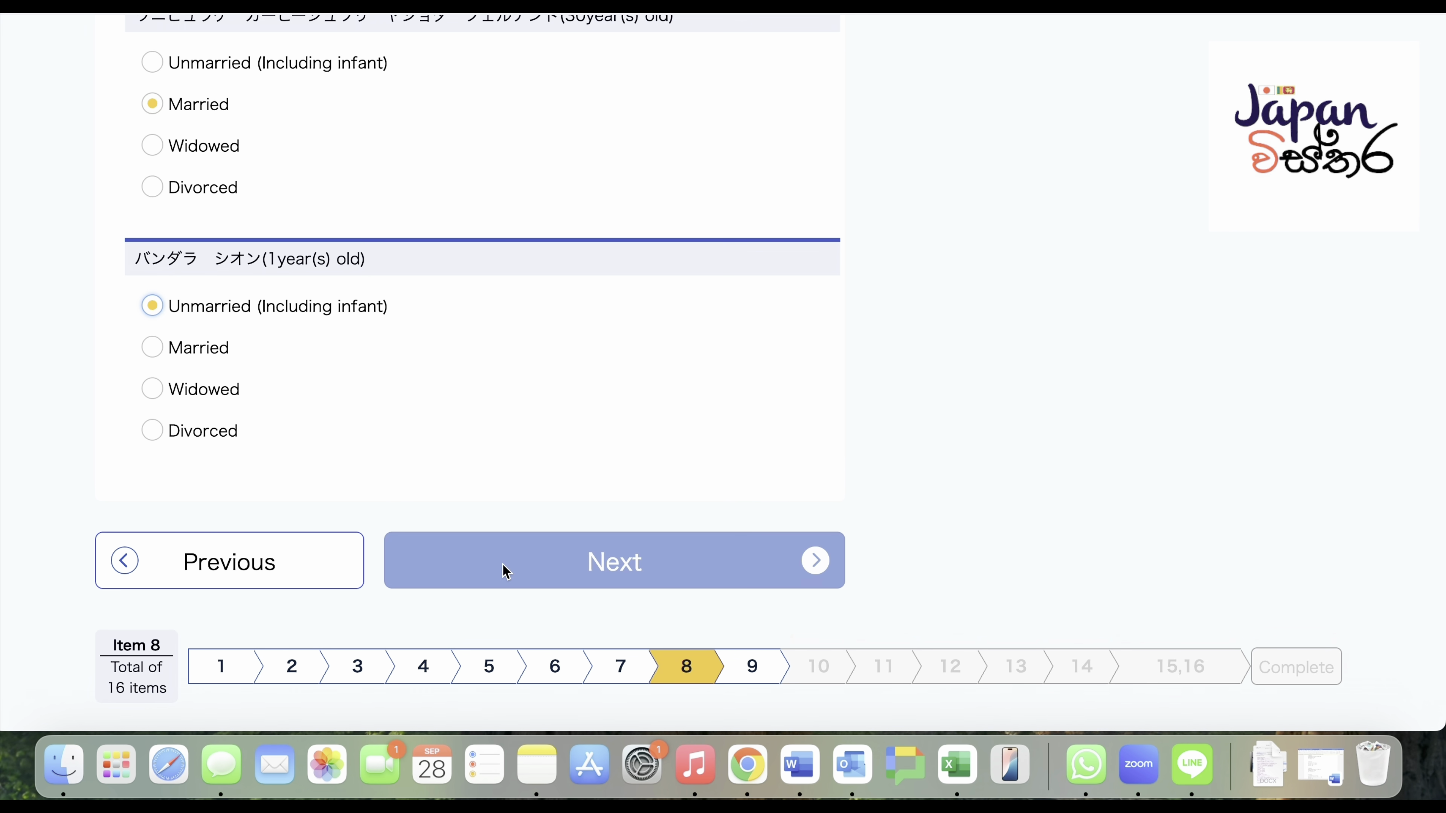
left_click(504, 567)
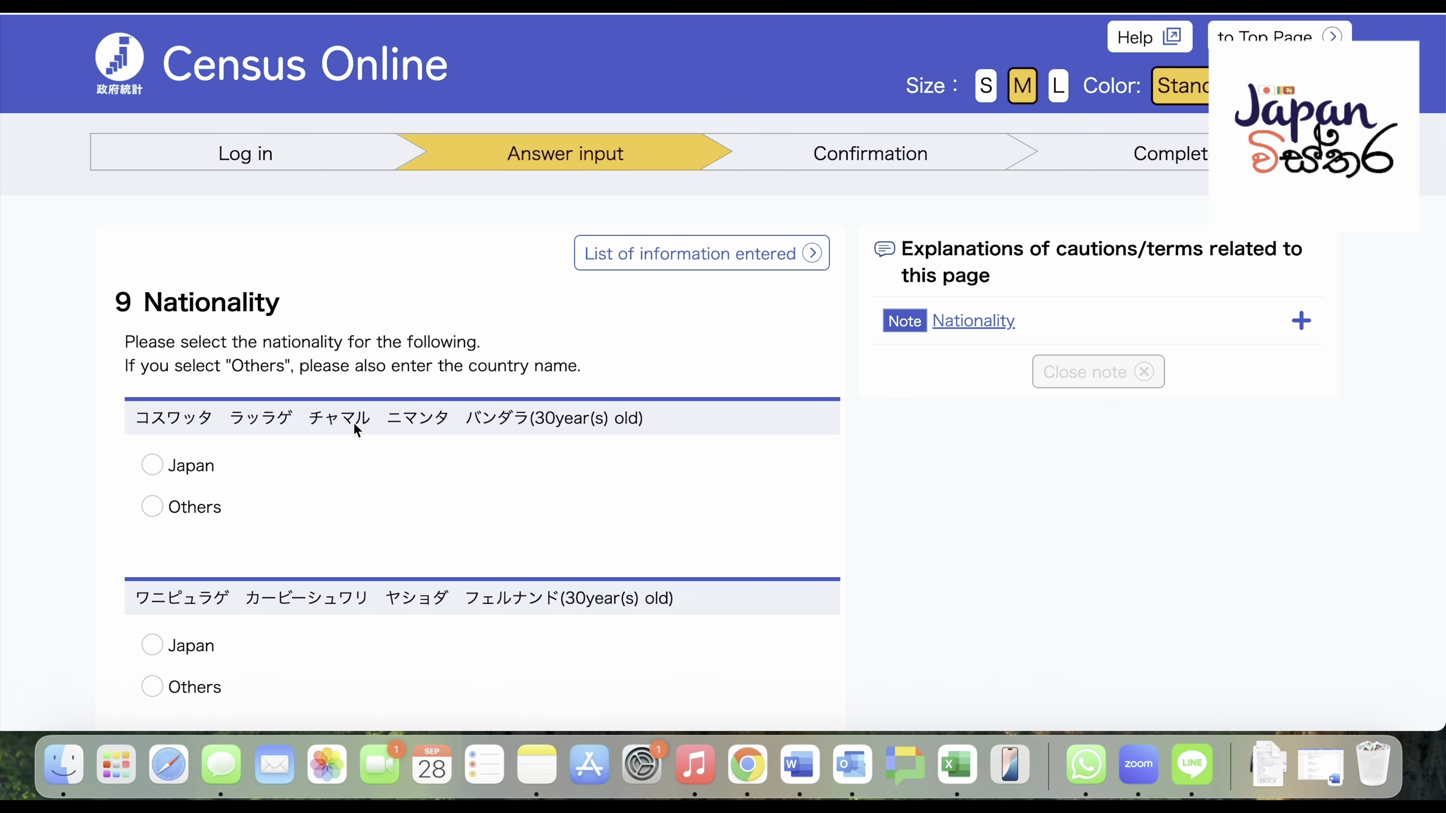
- Set the first household member's nationality to Others with スリランカ as the name of country
left_click(195, 507)
scroll(194, 500, "down", 4)
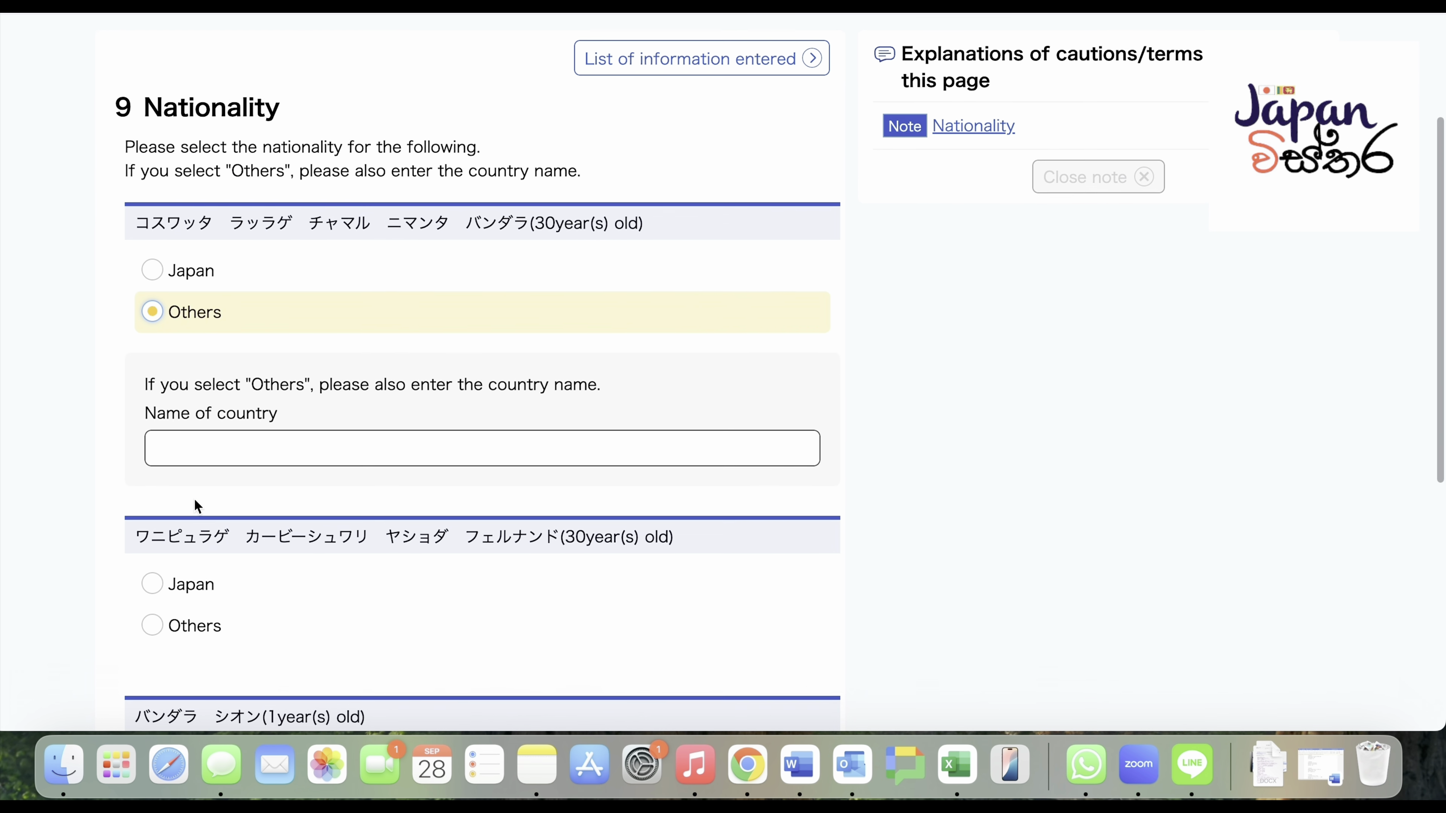
left_click(264, 450)
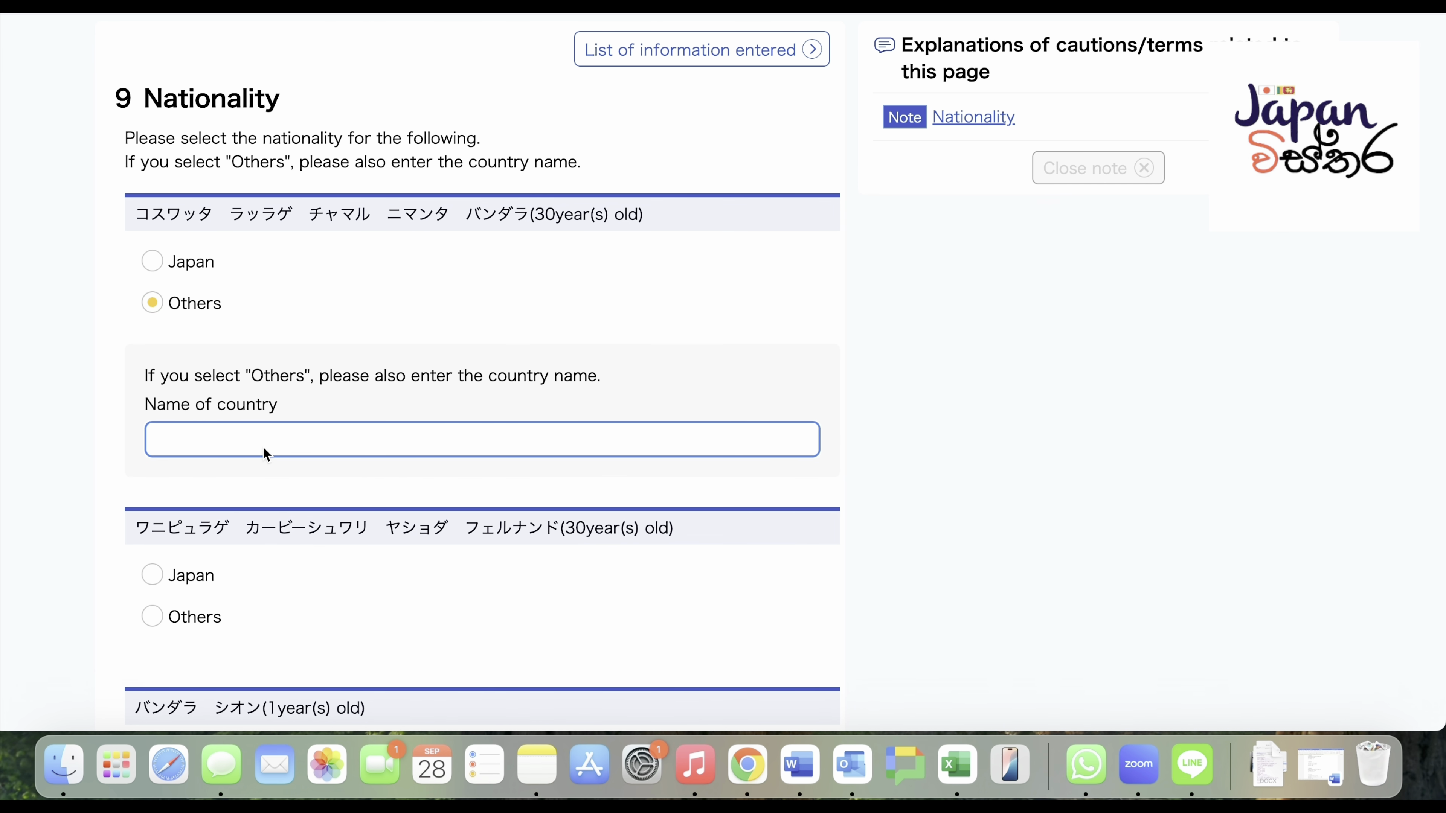
type("スリランカ")
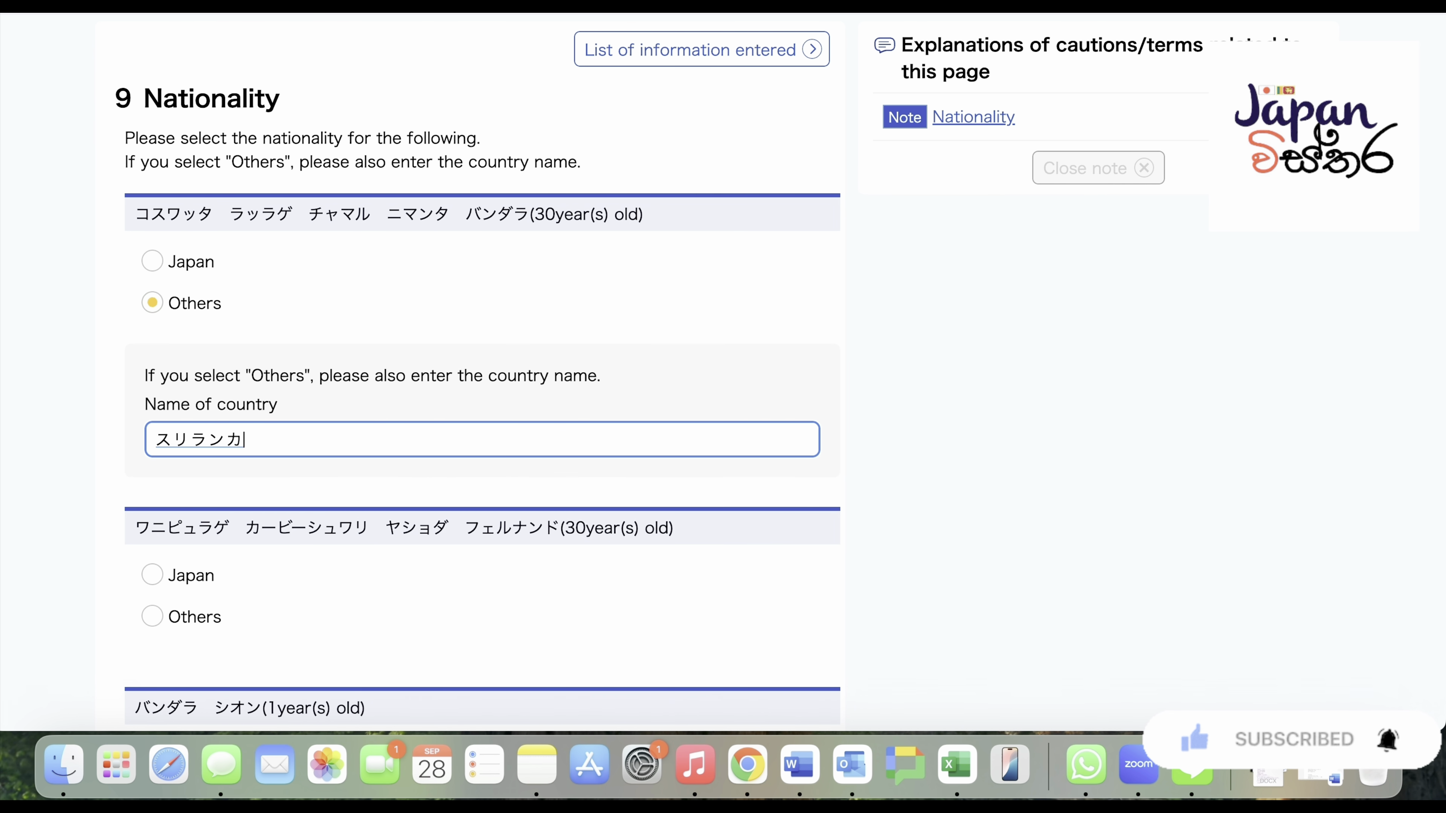
key("Return")
scroll(285, 399, "down", 4)
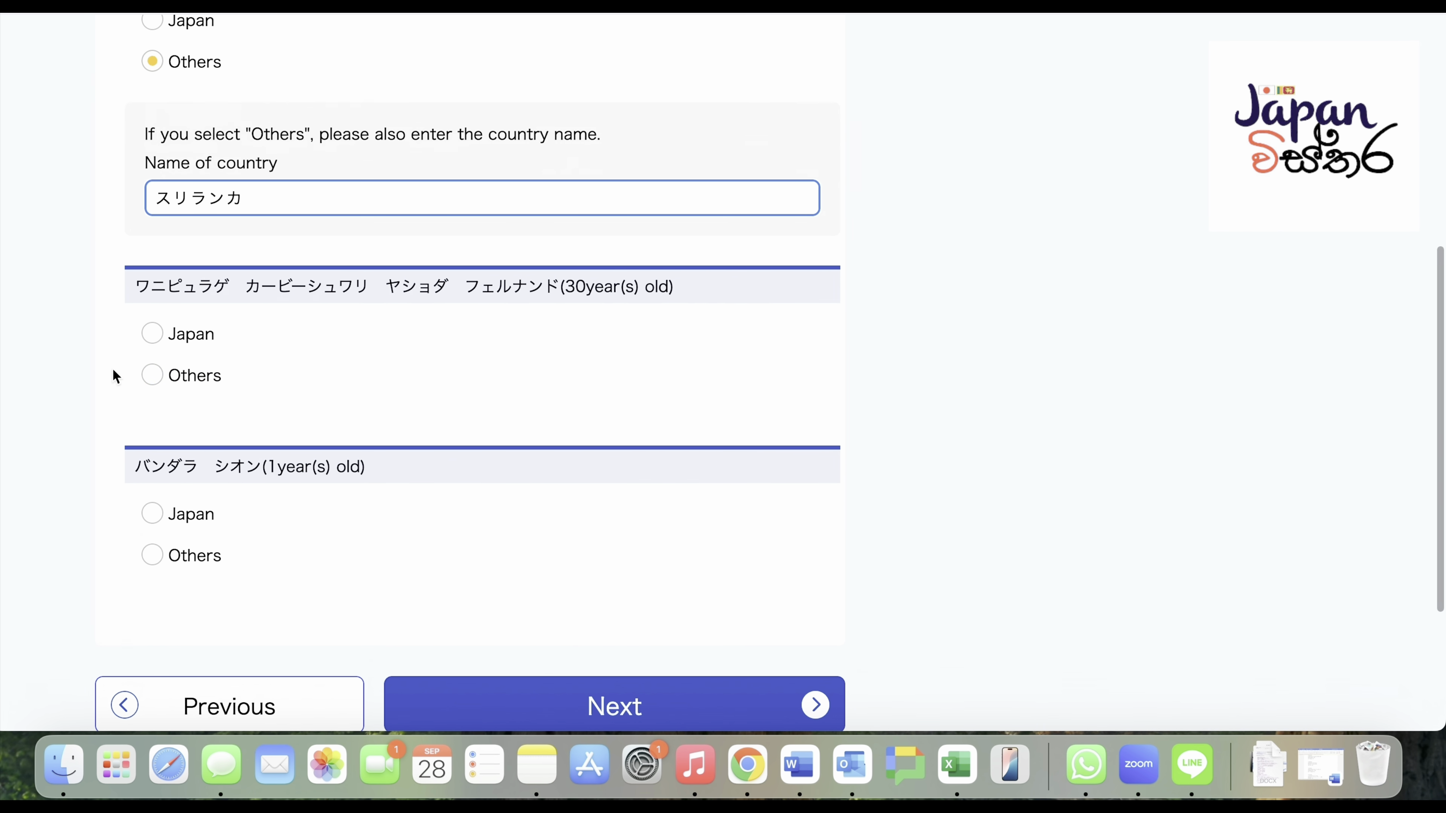
- Set the second household member's nationality to Others with スリランカ as the name of country
left_click(153, 374)
left_click(205, 509)
type("スリr")
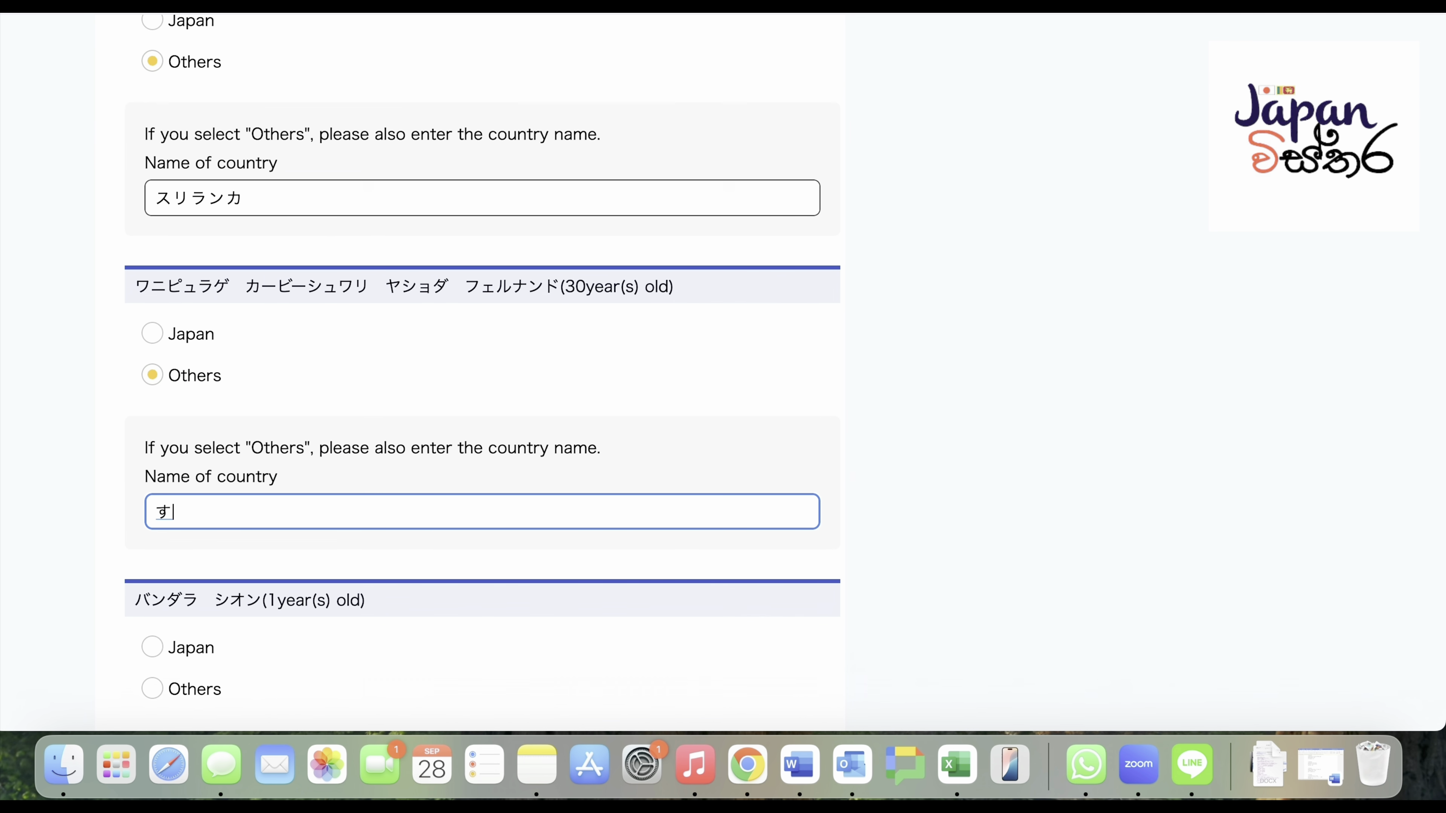
type("anka")
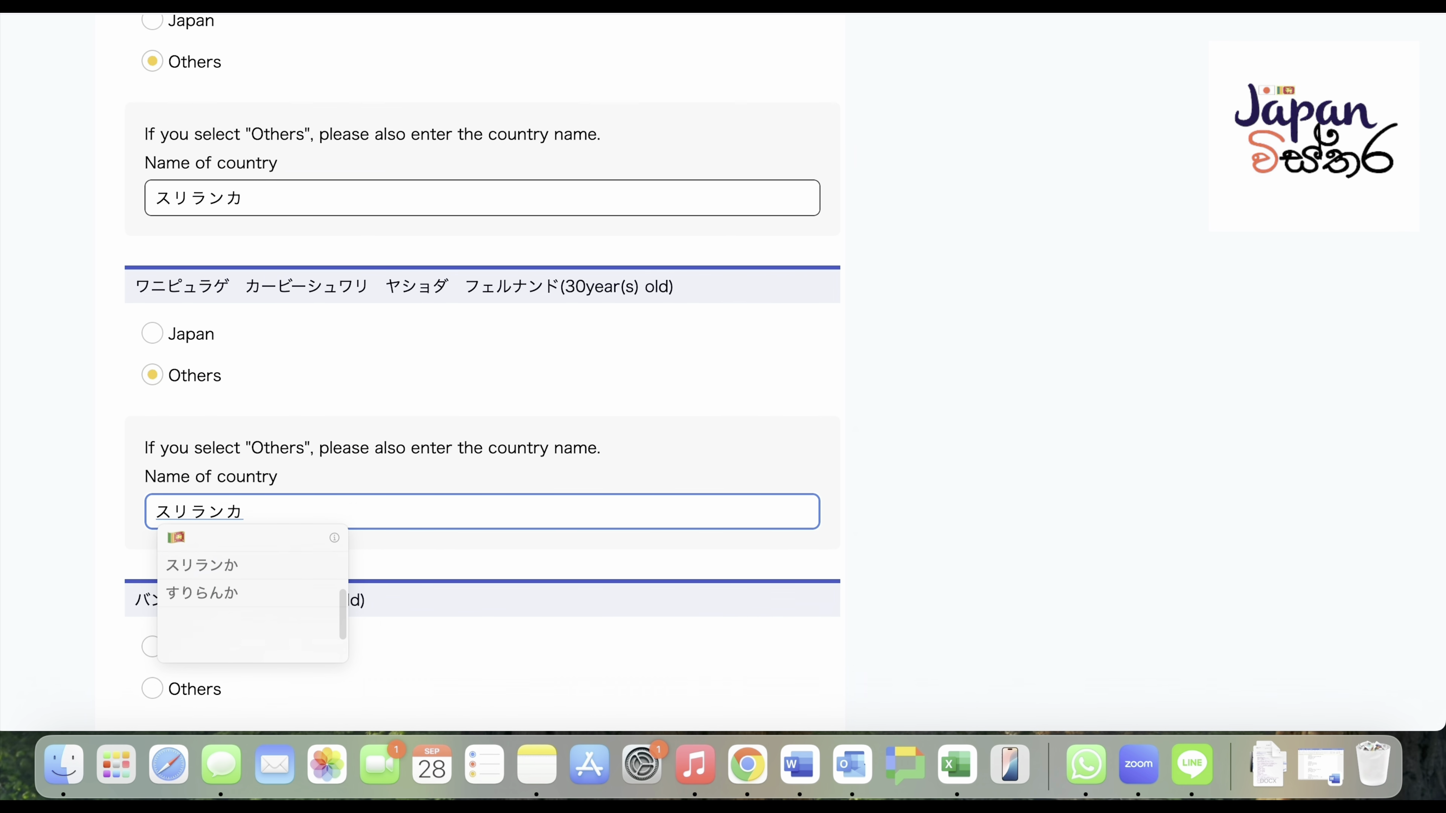
key("Return")
- Set the third household member's nationality to Others with スリランカ as the country, and continue to the period of living question
scroll(203, 509, "down", 3)
left_click(204, 529)
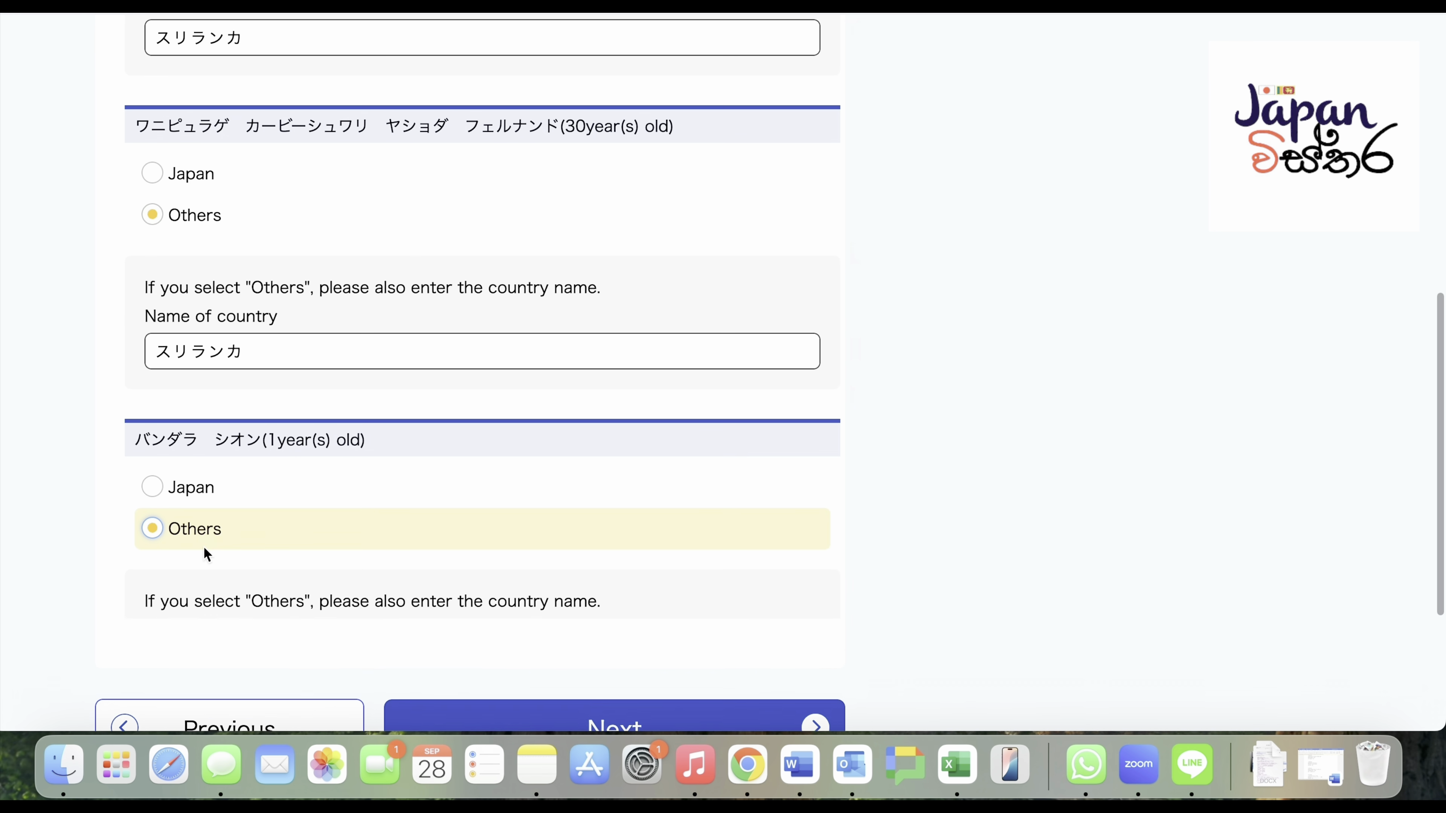
left_click(226, 673)
type("スリ")
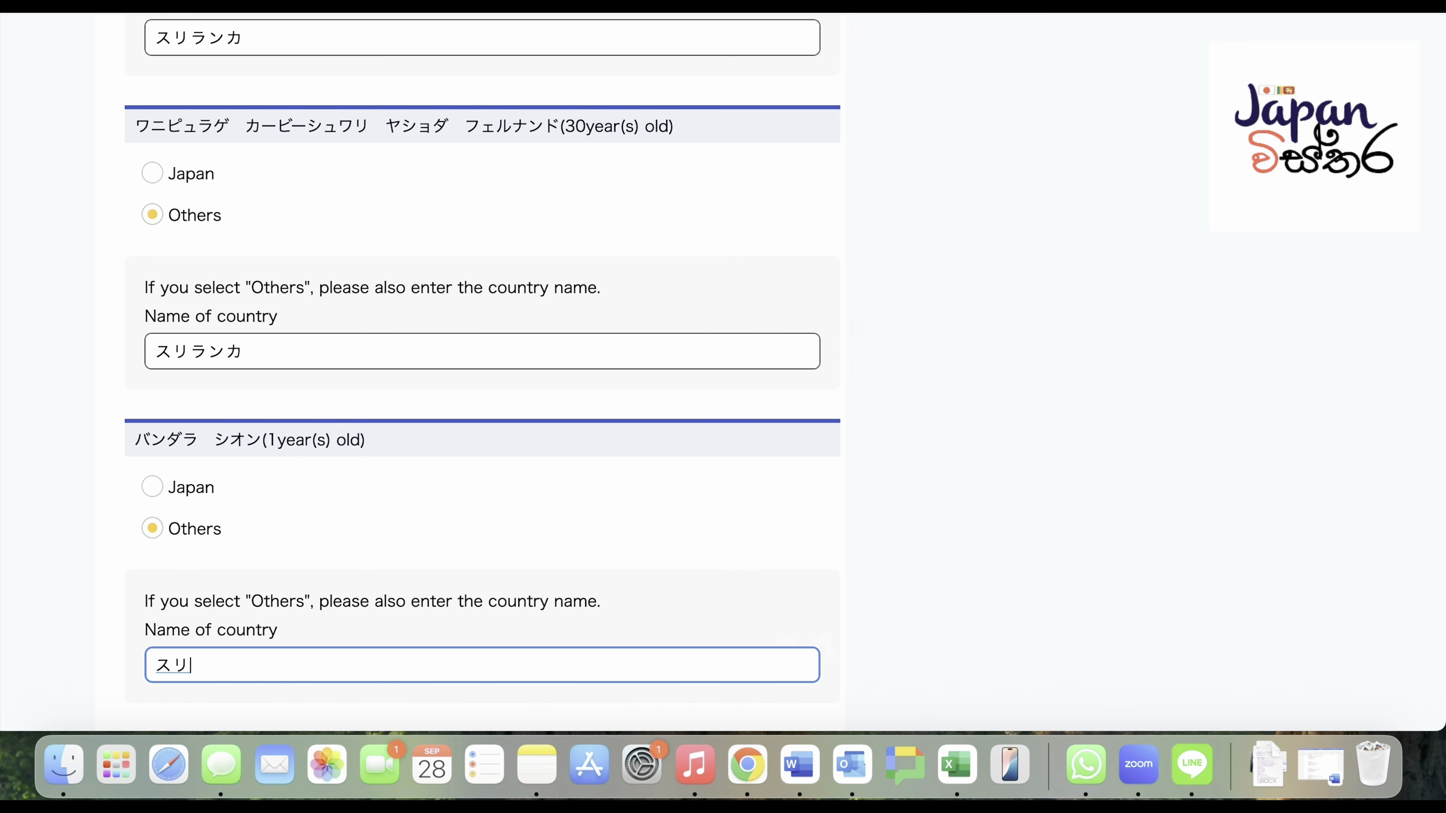
type("ラnka")
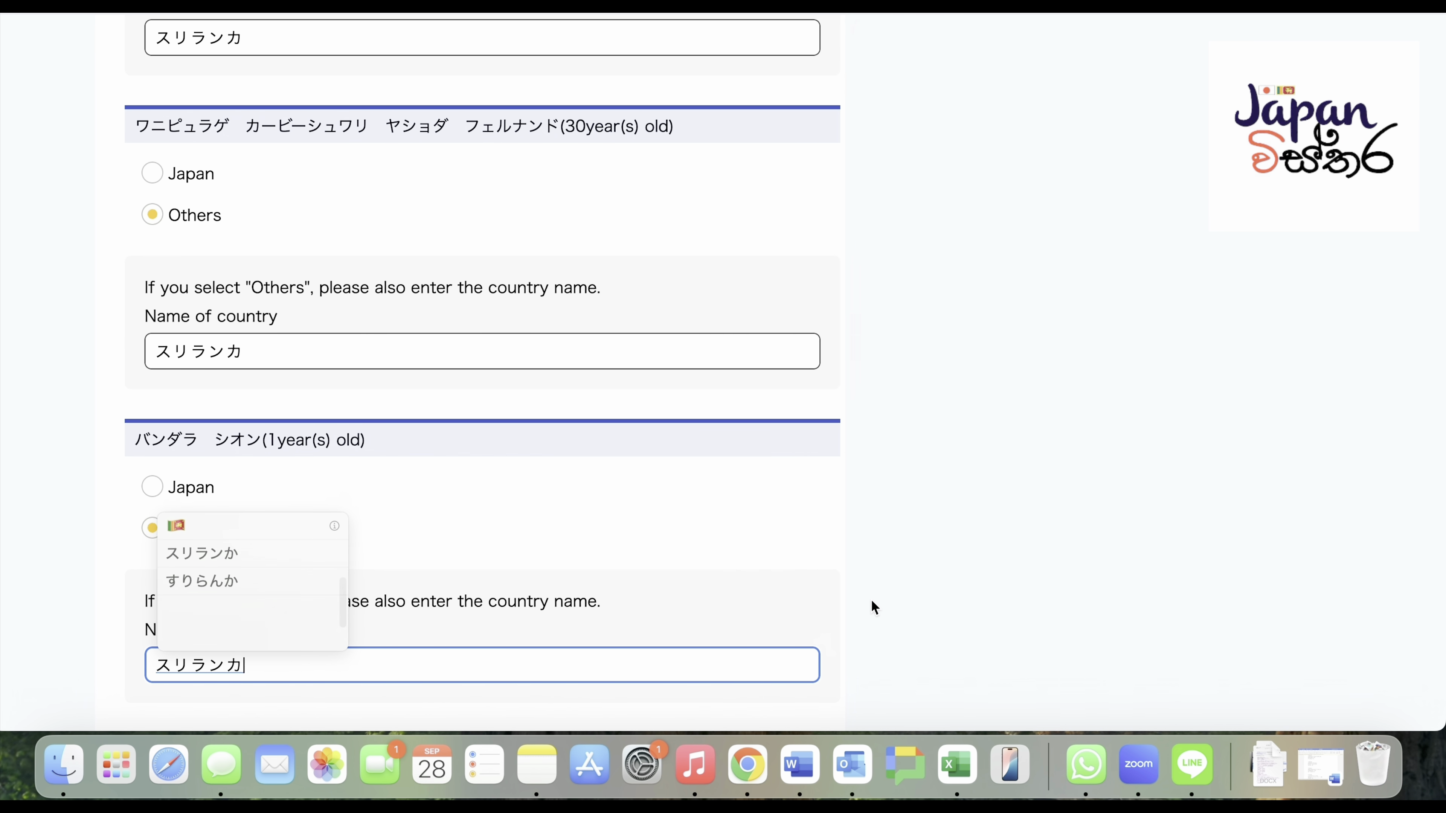
left_click(871, 600)
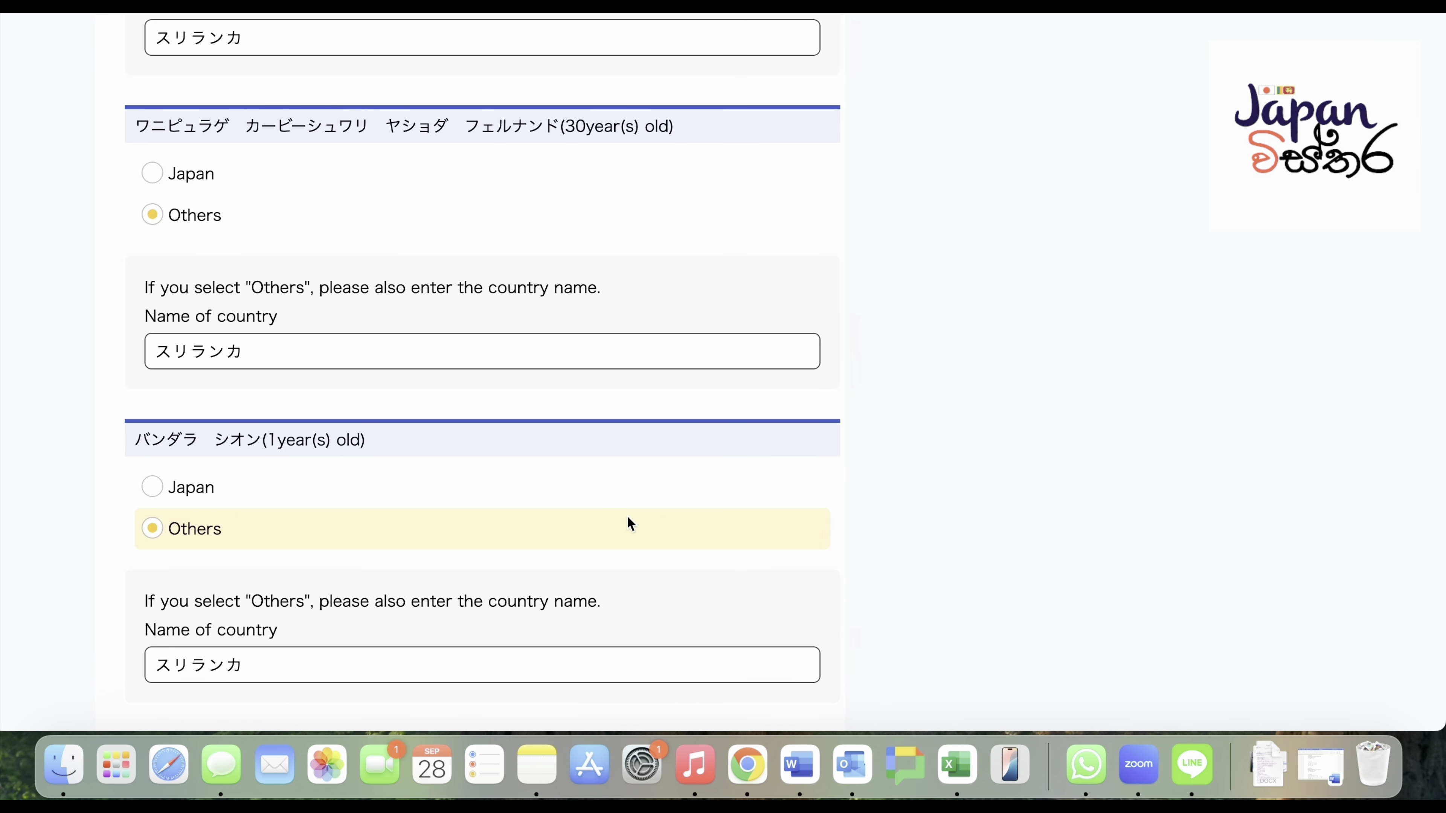
scroll(628, 518, "down", 3)
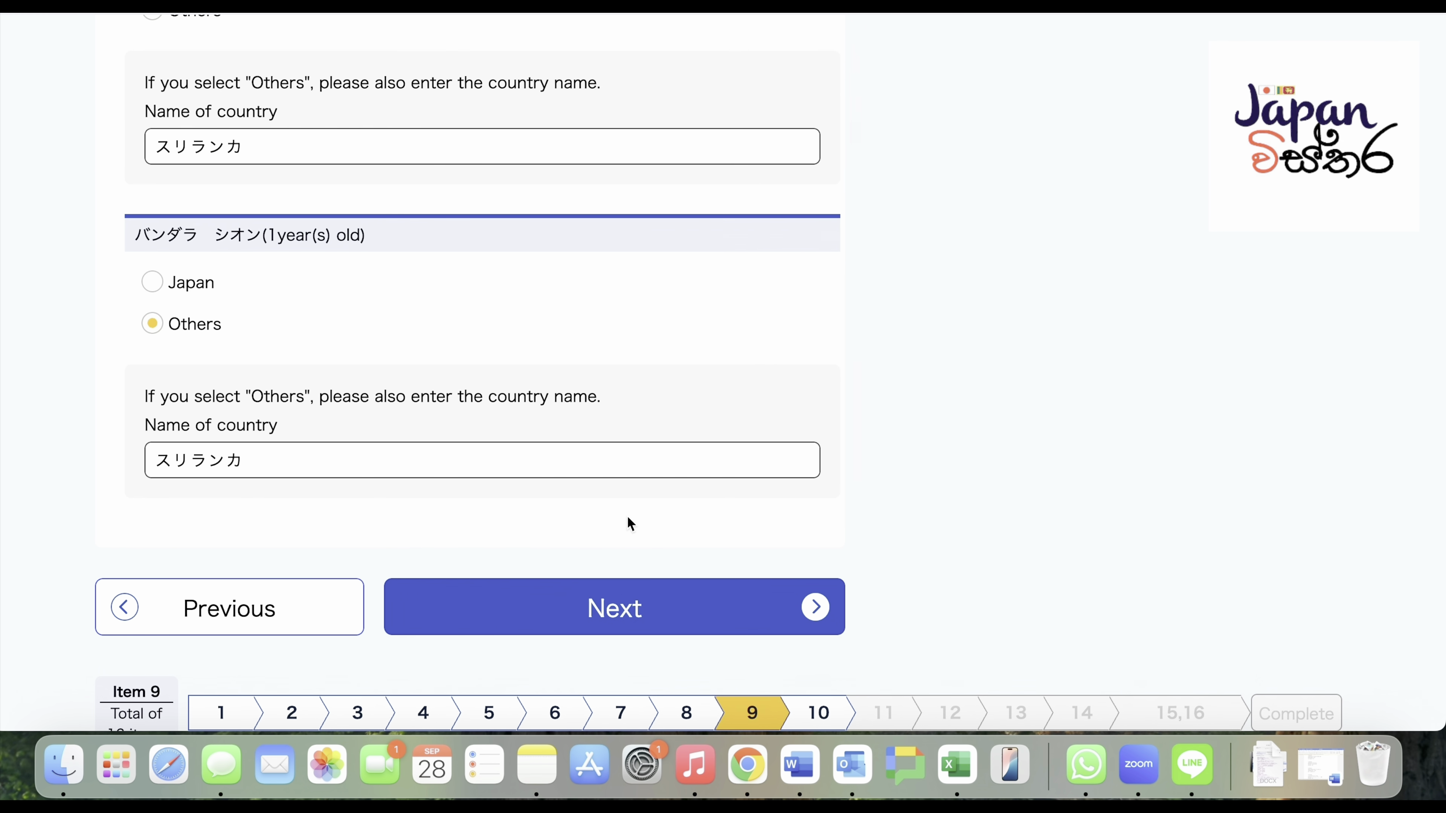
left_click(626, 601)
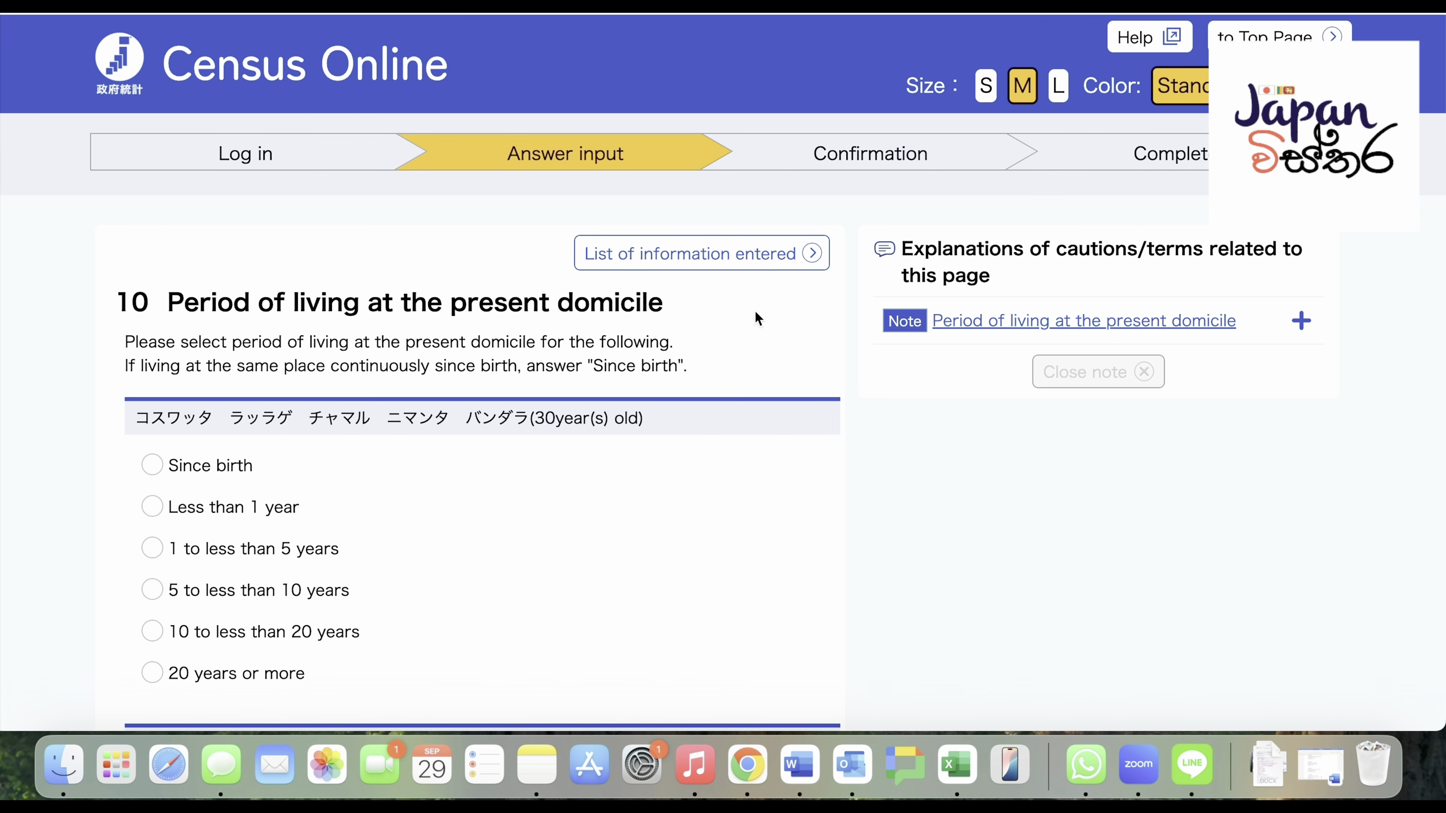
- Set the period of living at the present domicile to Less than 1 year for all three household members, and continue
left_click(312, 505)
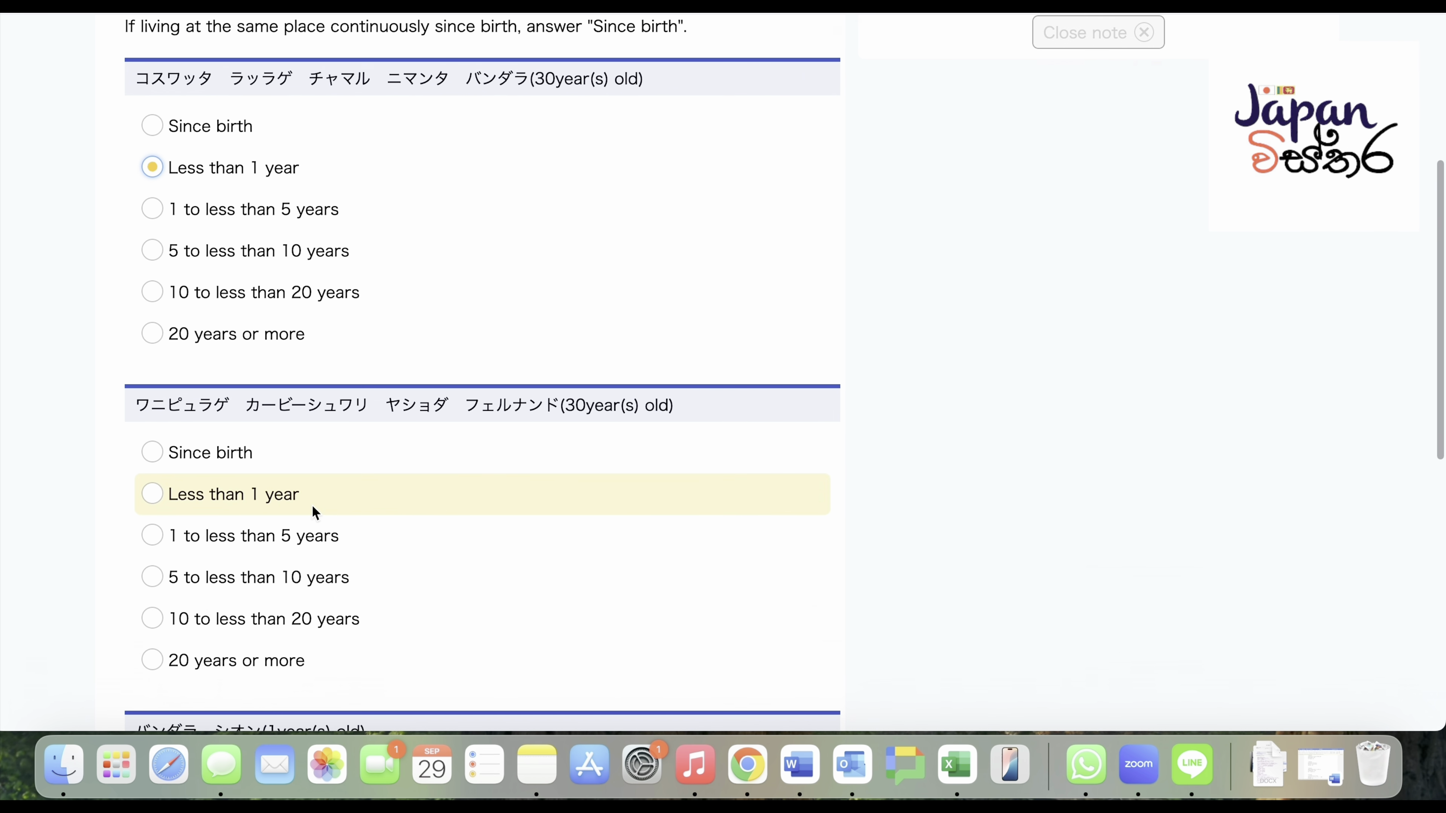
left_click(297, 506)
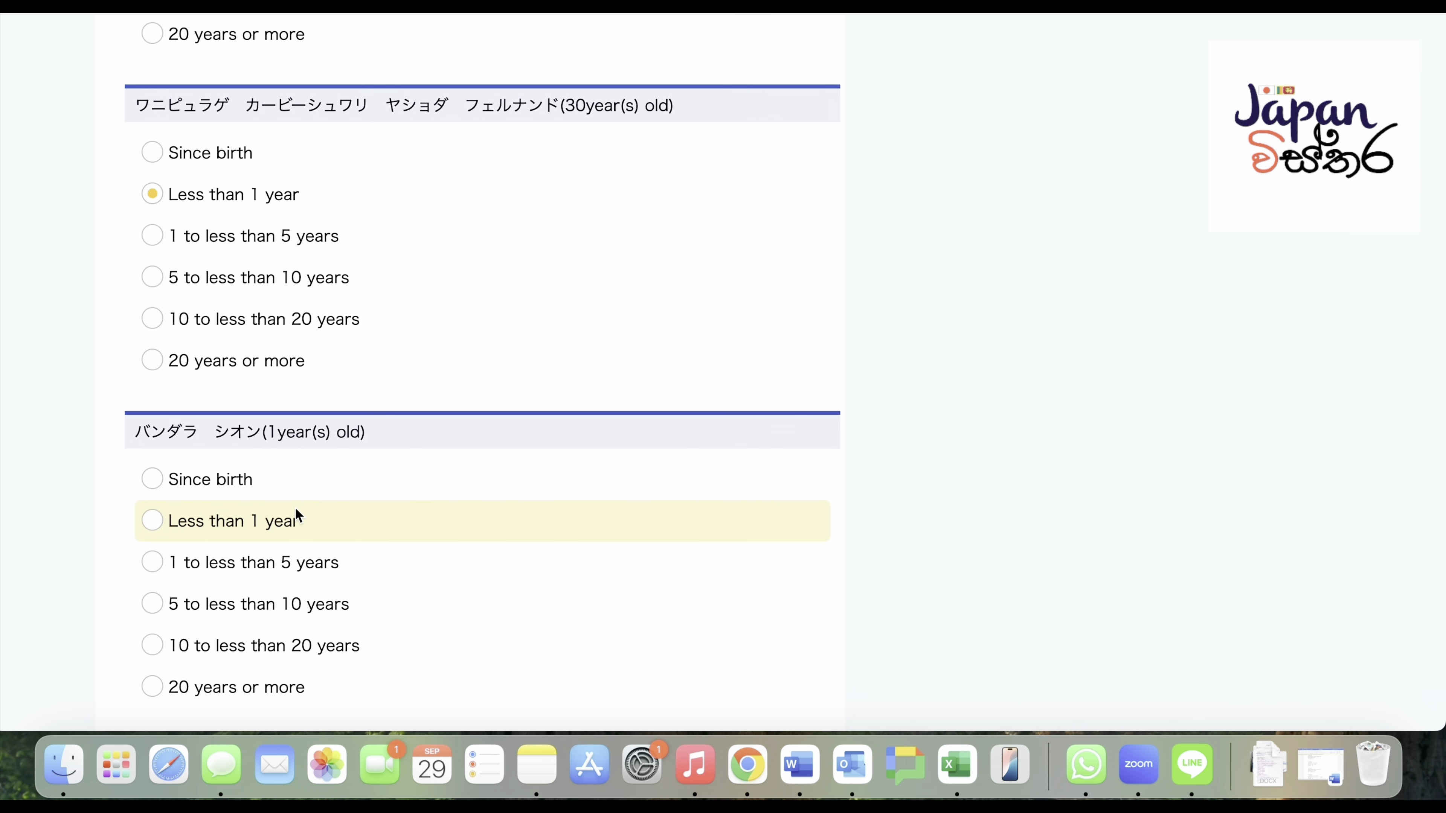
left_click(296, 510)
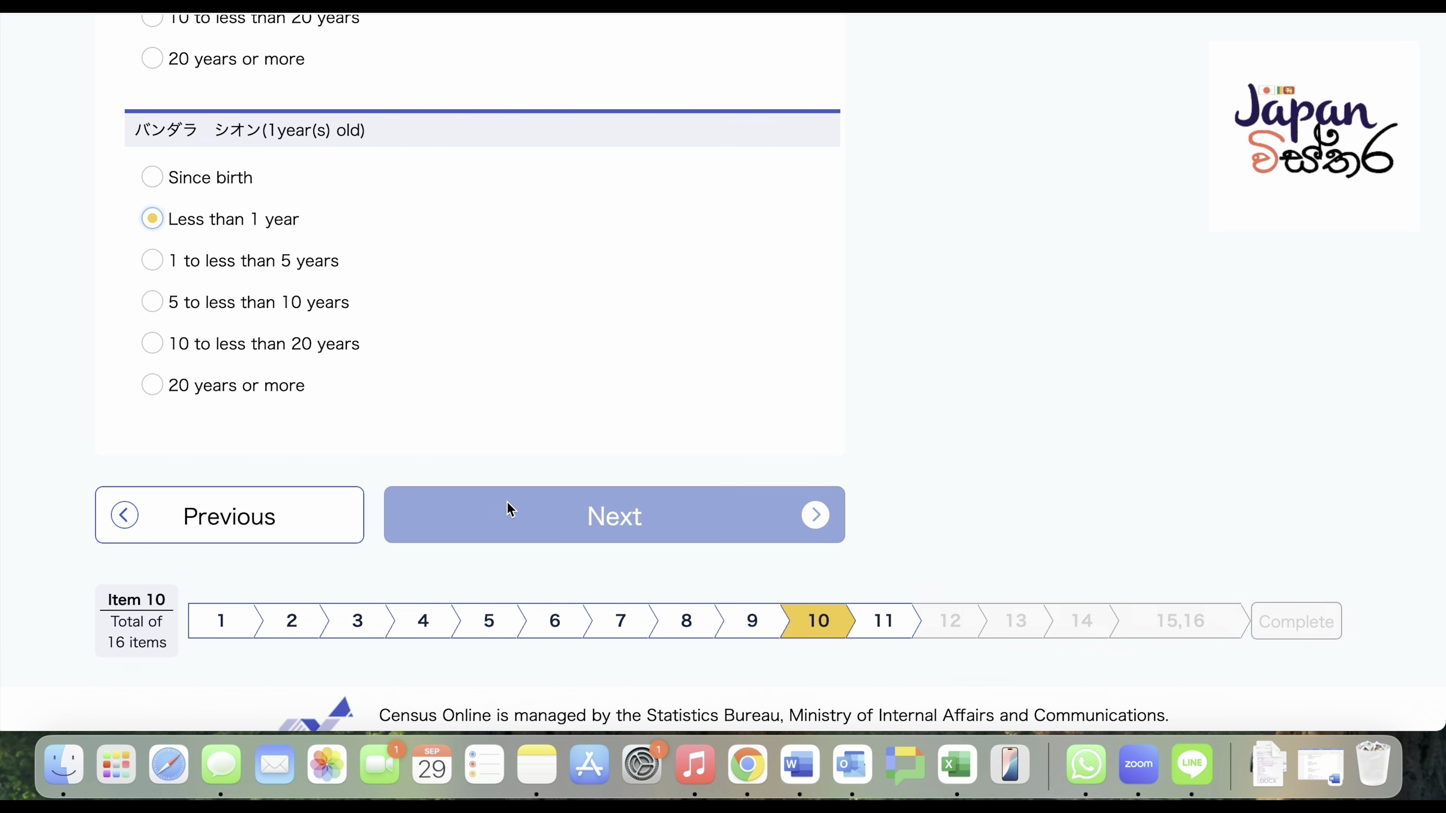
scroll(627, 249, "up", 15)
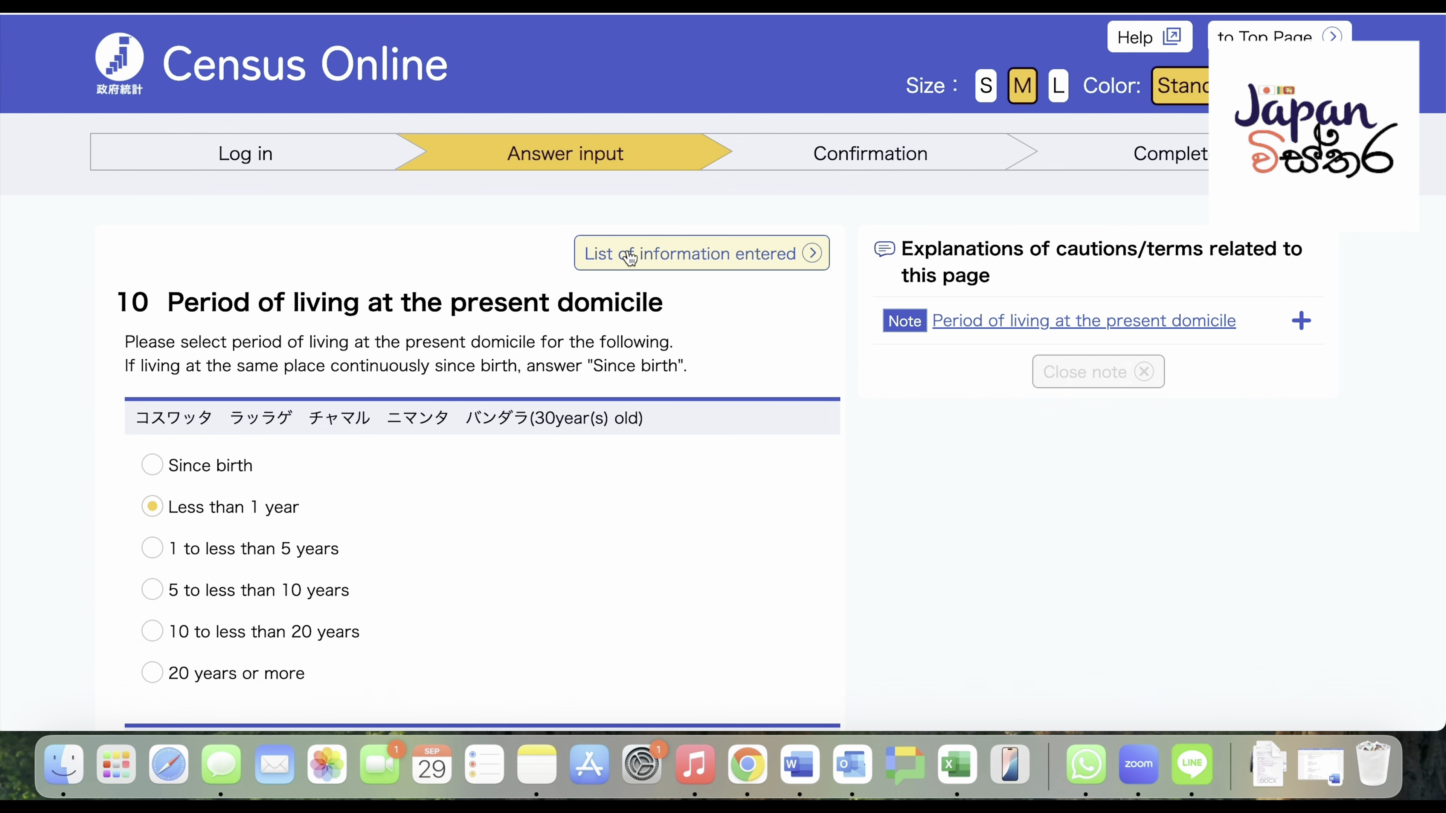
scroll(626, 258, "down", 15)
left_click(683, 494)
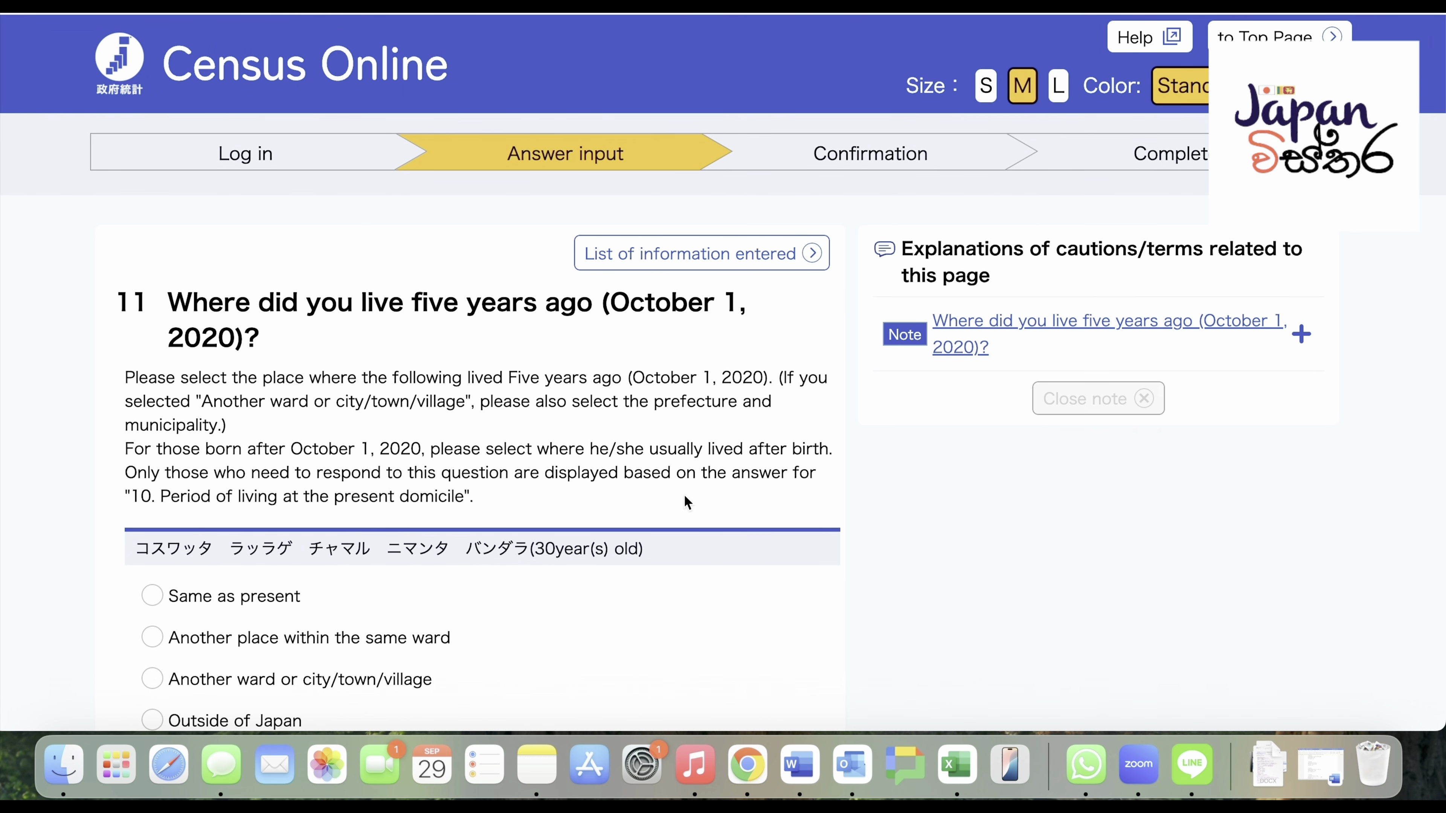
- Set the first household member's residence five years ago to Another ward or city/town/village, in Fukuoka-ken, Kasuga-shi
scroll(686, 501, "down", 2)
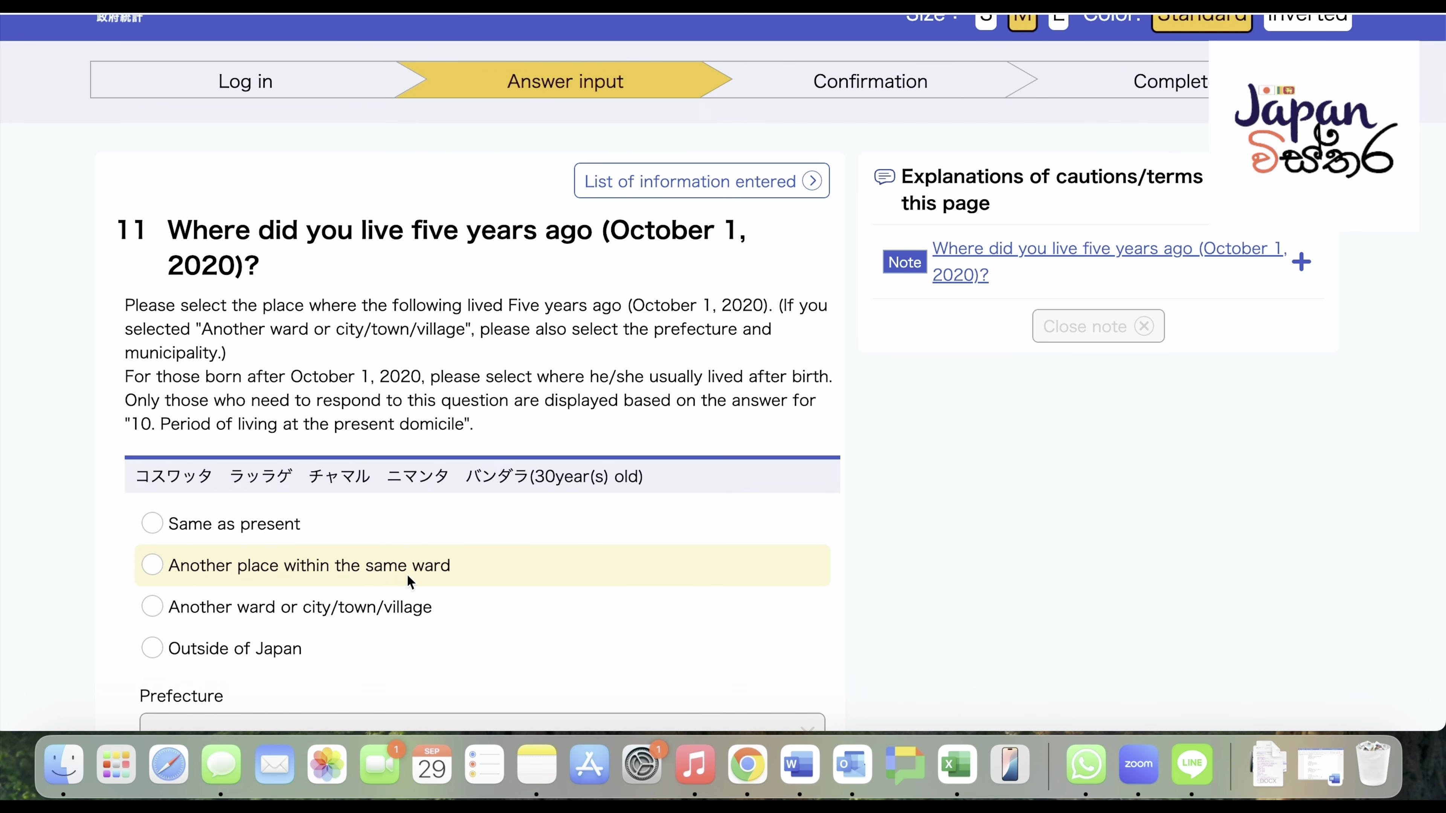
left_click(396, 598)
scroll(397, 601, "down", 3)
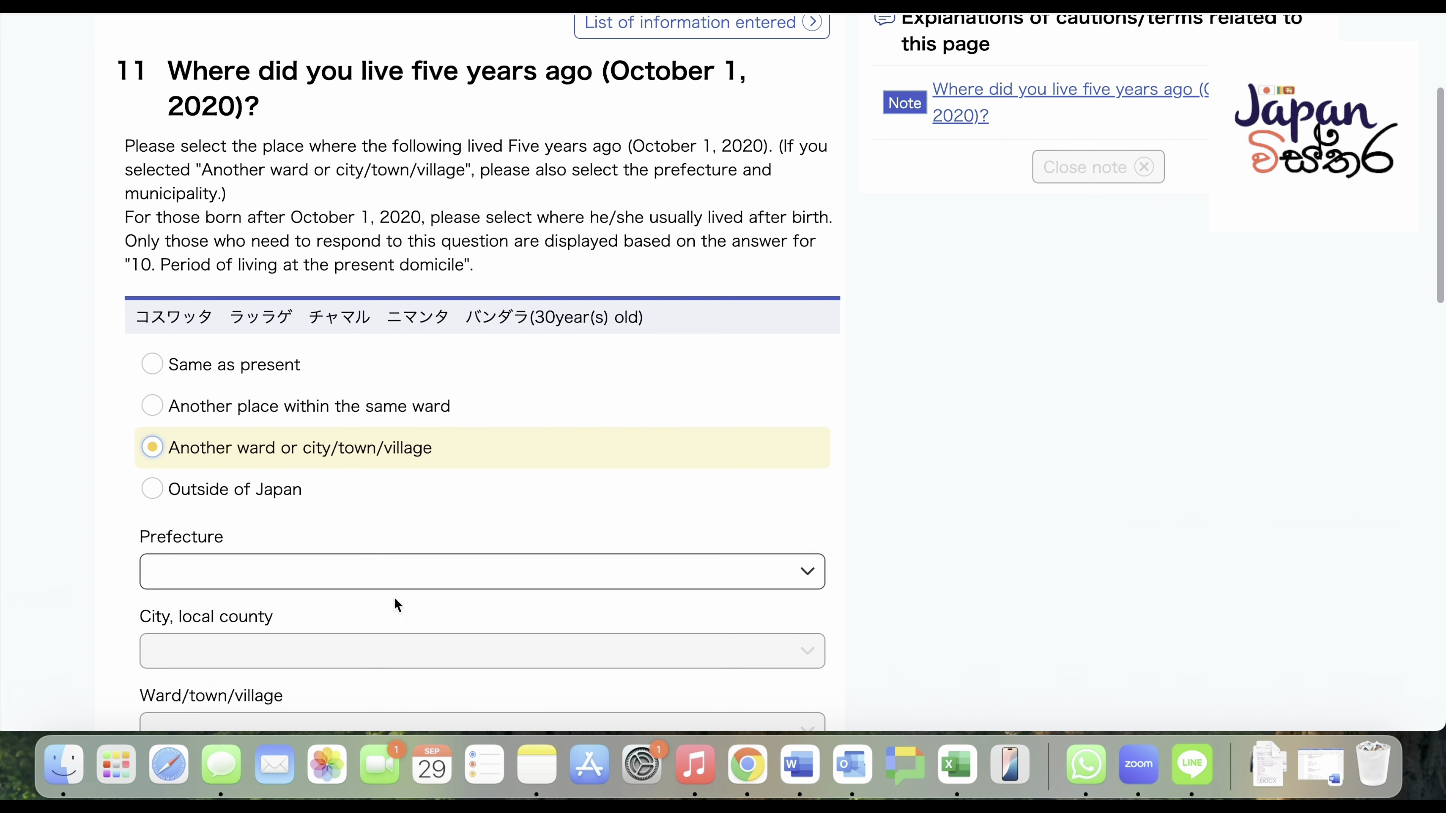
left_click(410, 576)
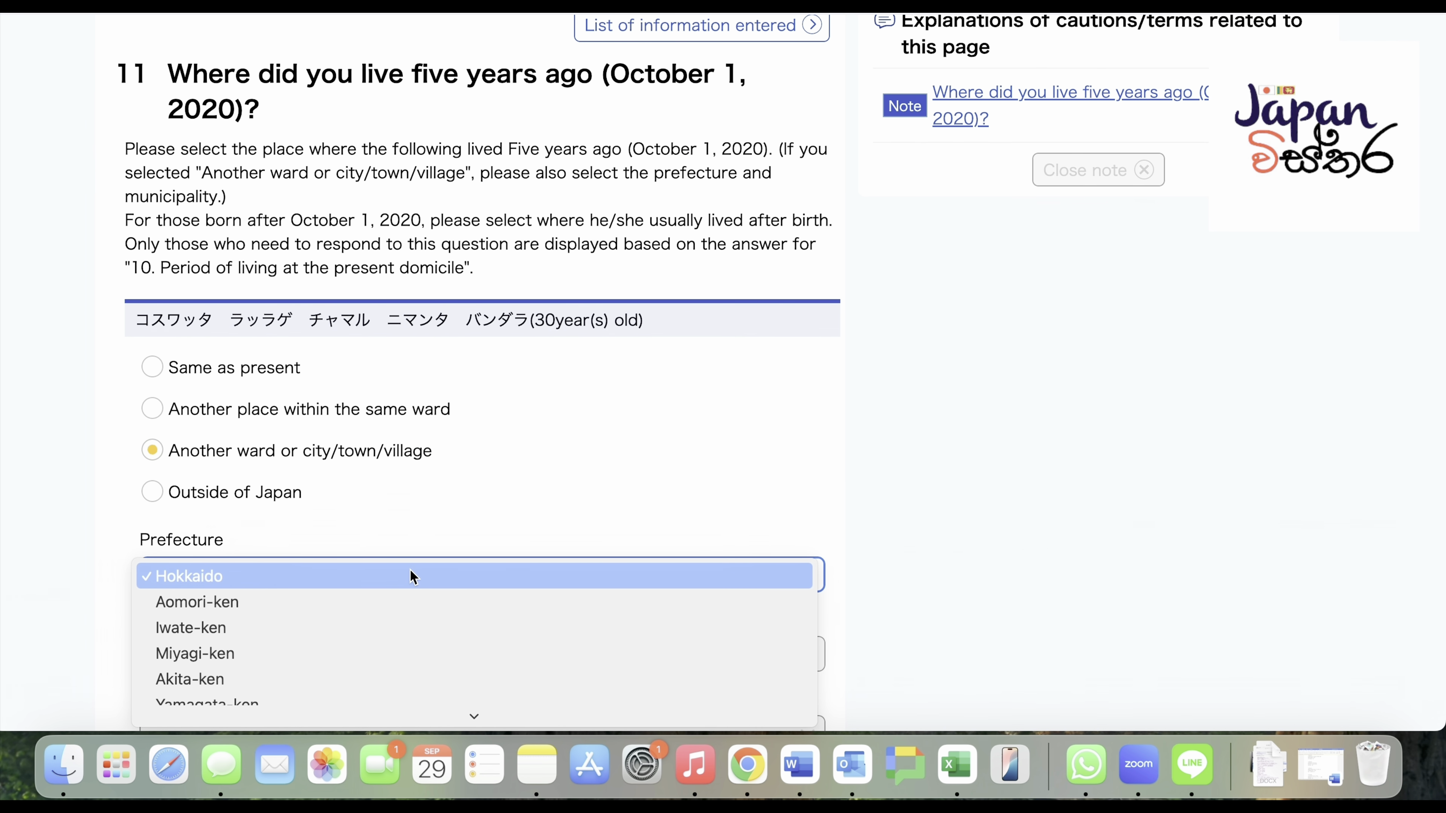
scroll(411, 576, "down", 10)
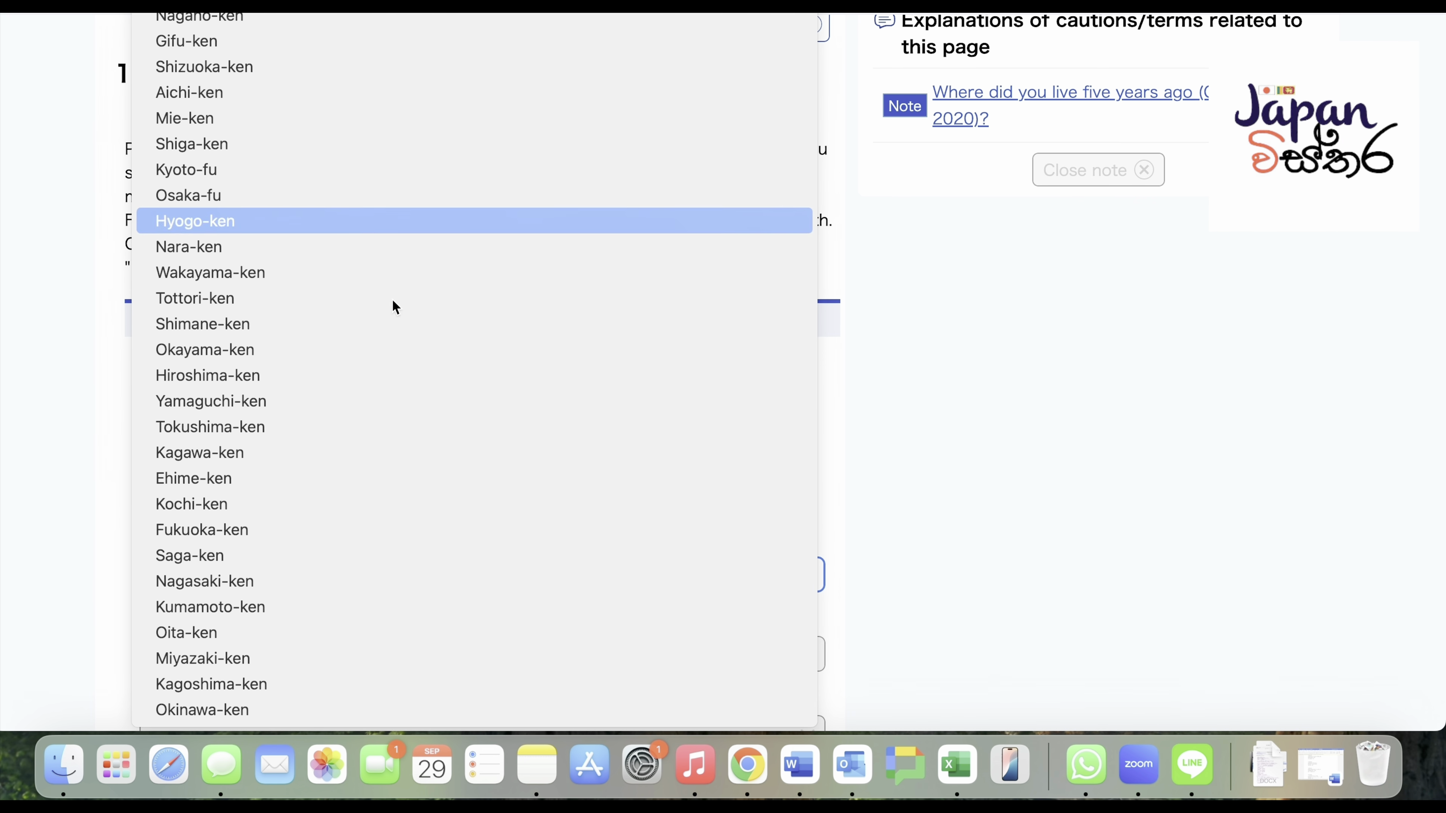
left_click(313, 525)
scroll(315, 522, "down", 2)
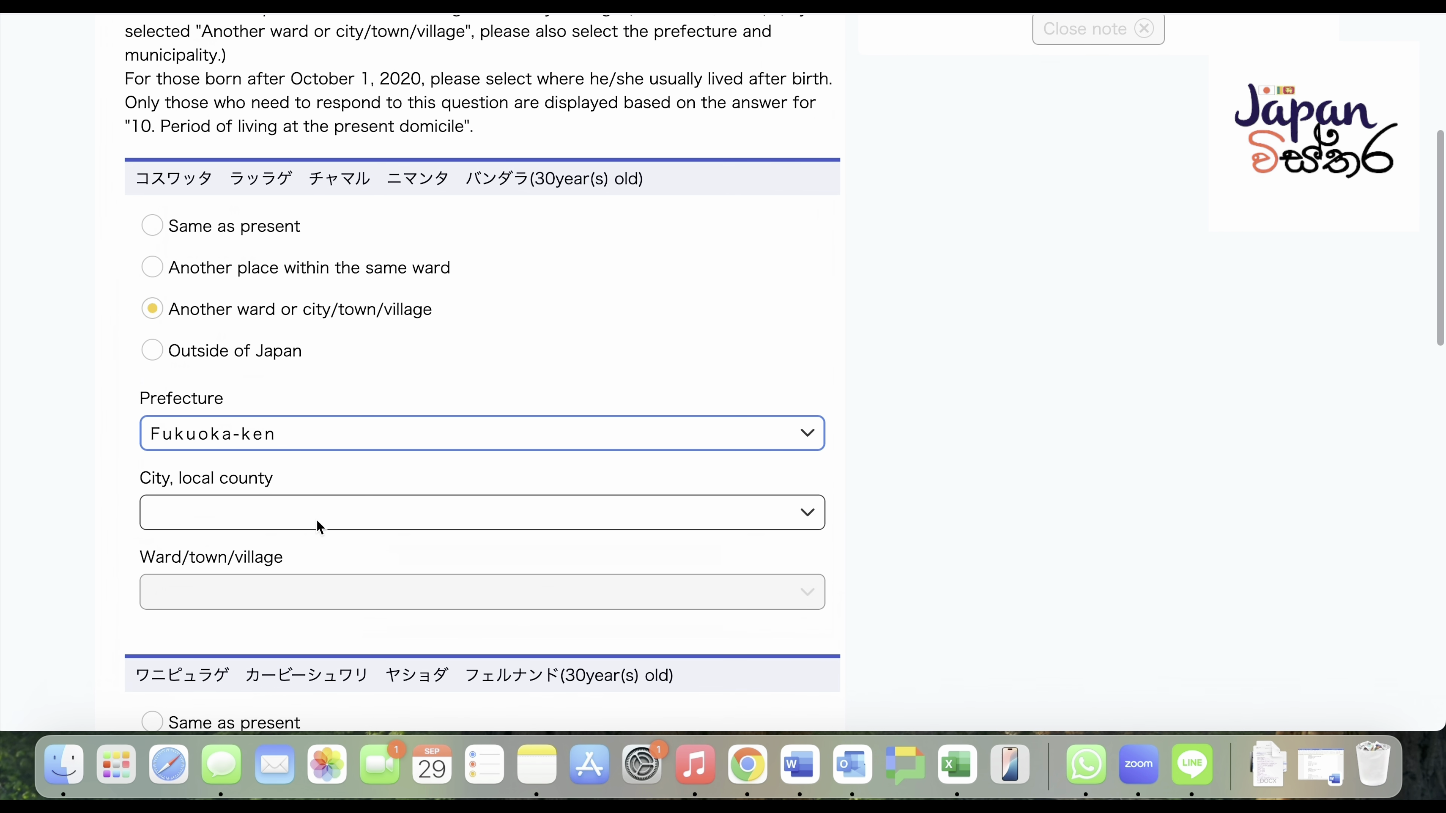
left_click(317, 520)
scroll(308, 595, "down", 4)
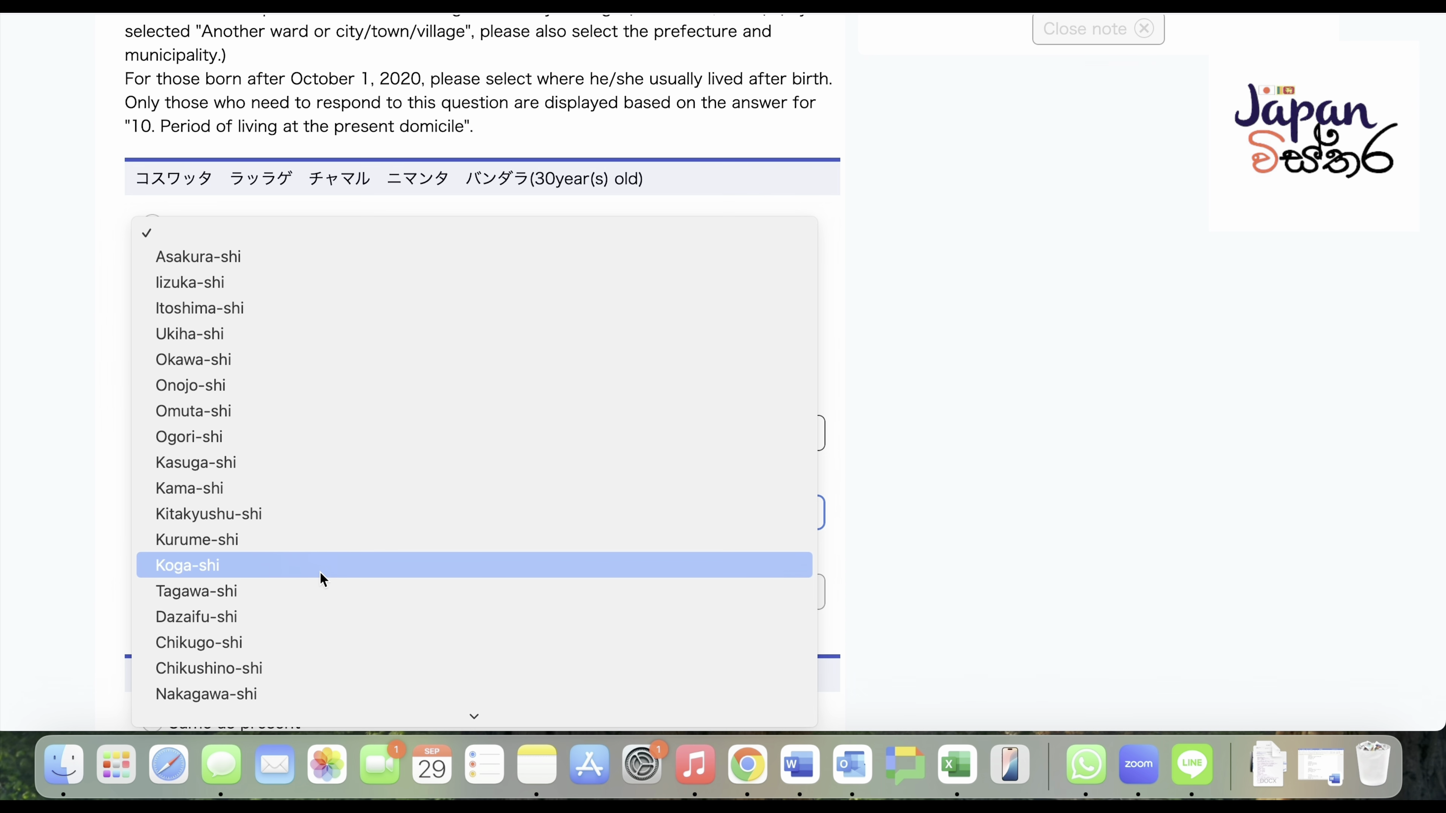
left_click(323, 464)
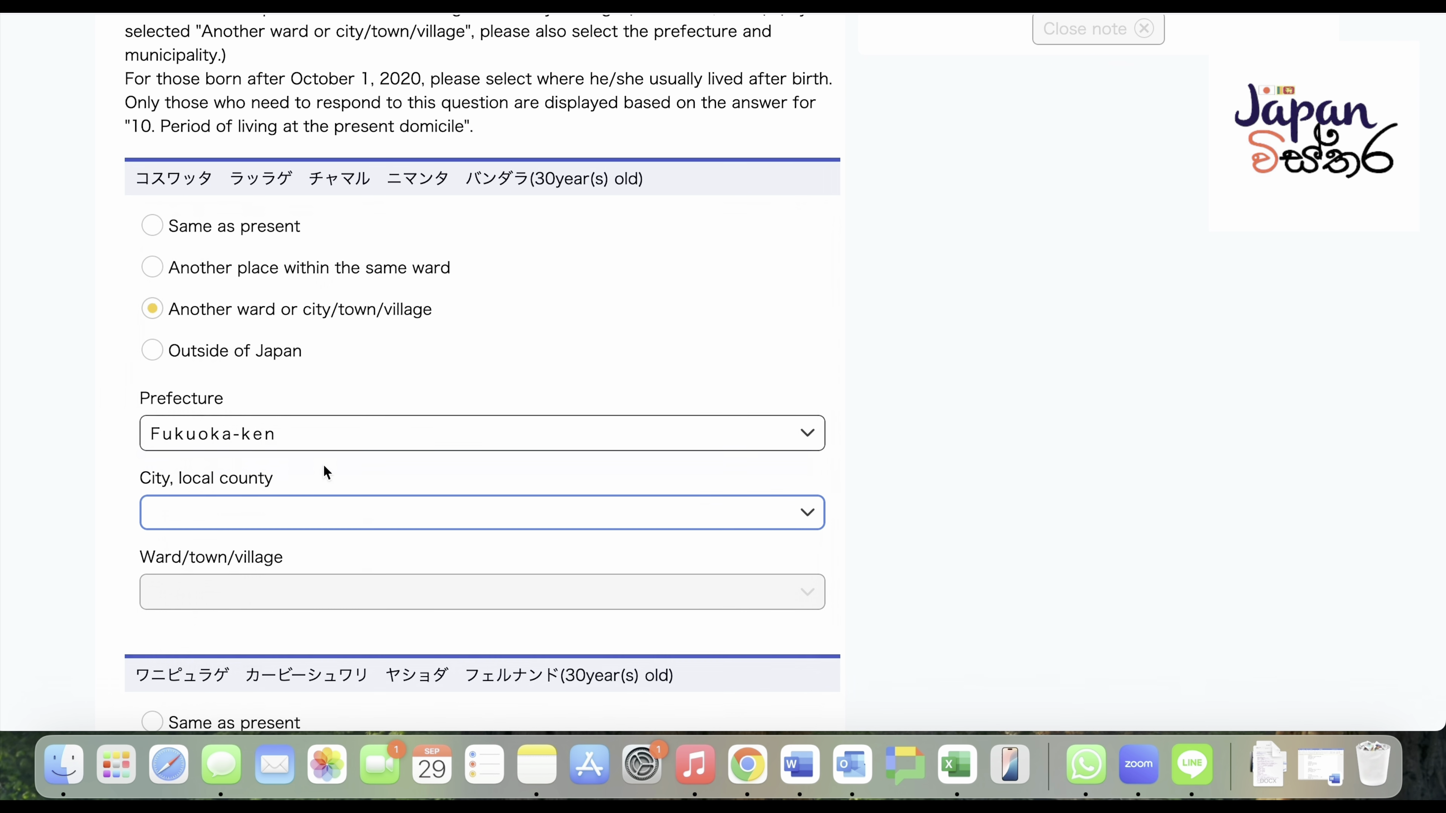
left_click(319, 600)
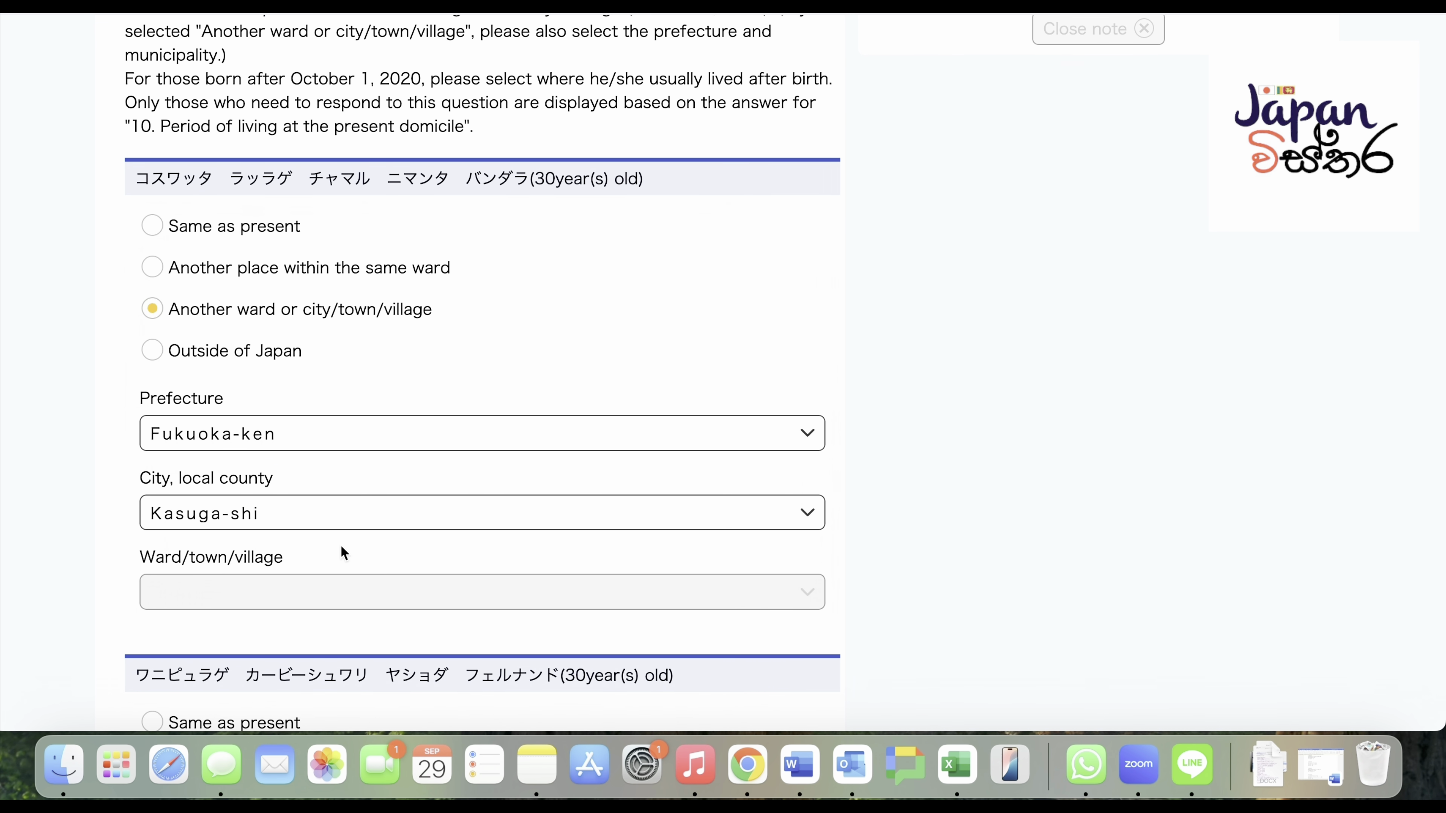
- Set the second household member's residence five years ago to Another ward or city/town/village, in Fukuoka-ken, Kasuga-shi
scroll(376, 441, "down", 4)
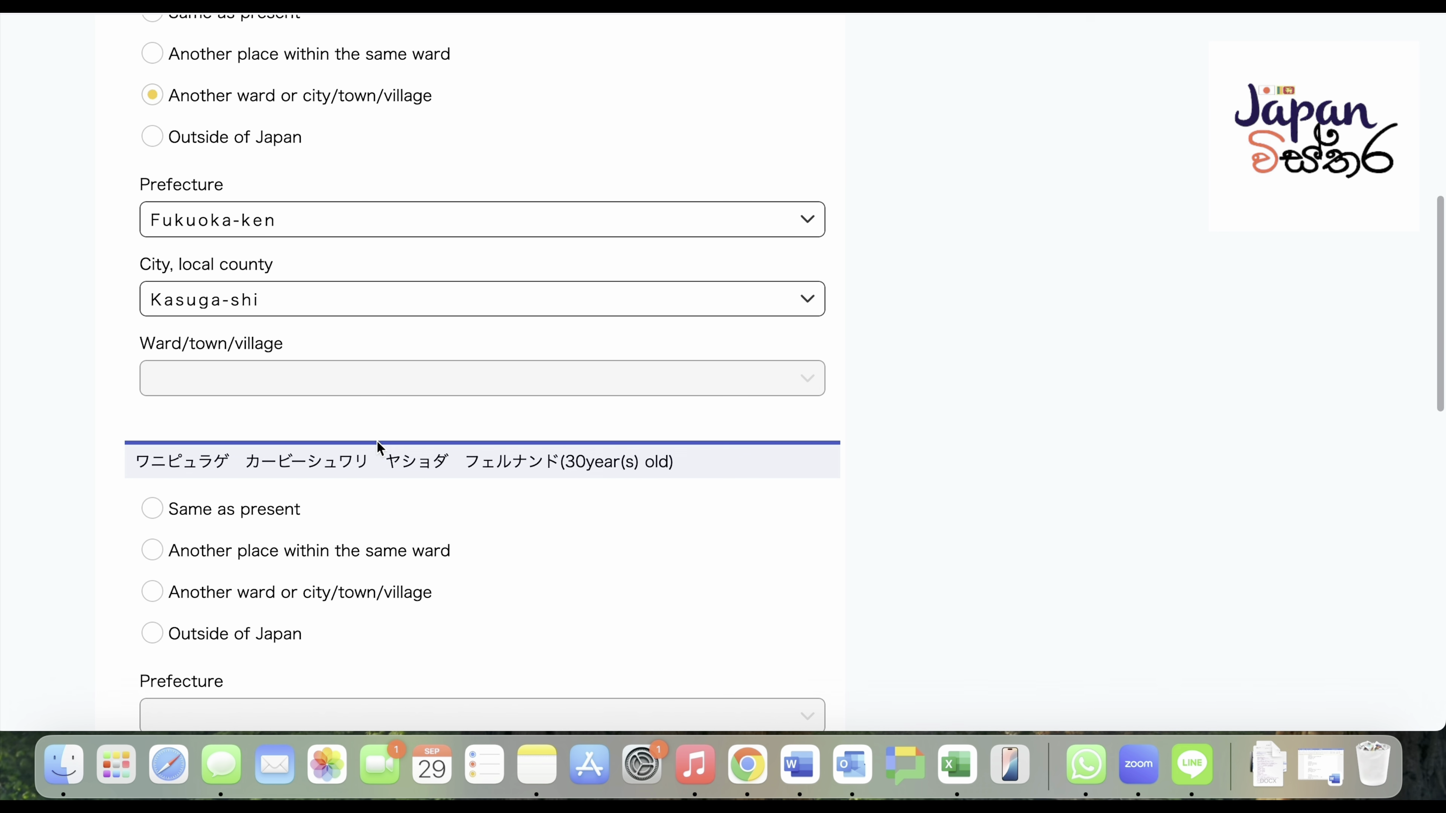
left_click(313, 563)
left_click(313, 597)
scroll(313, 597, "down", 5)
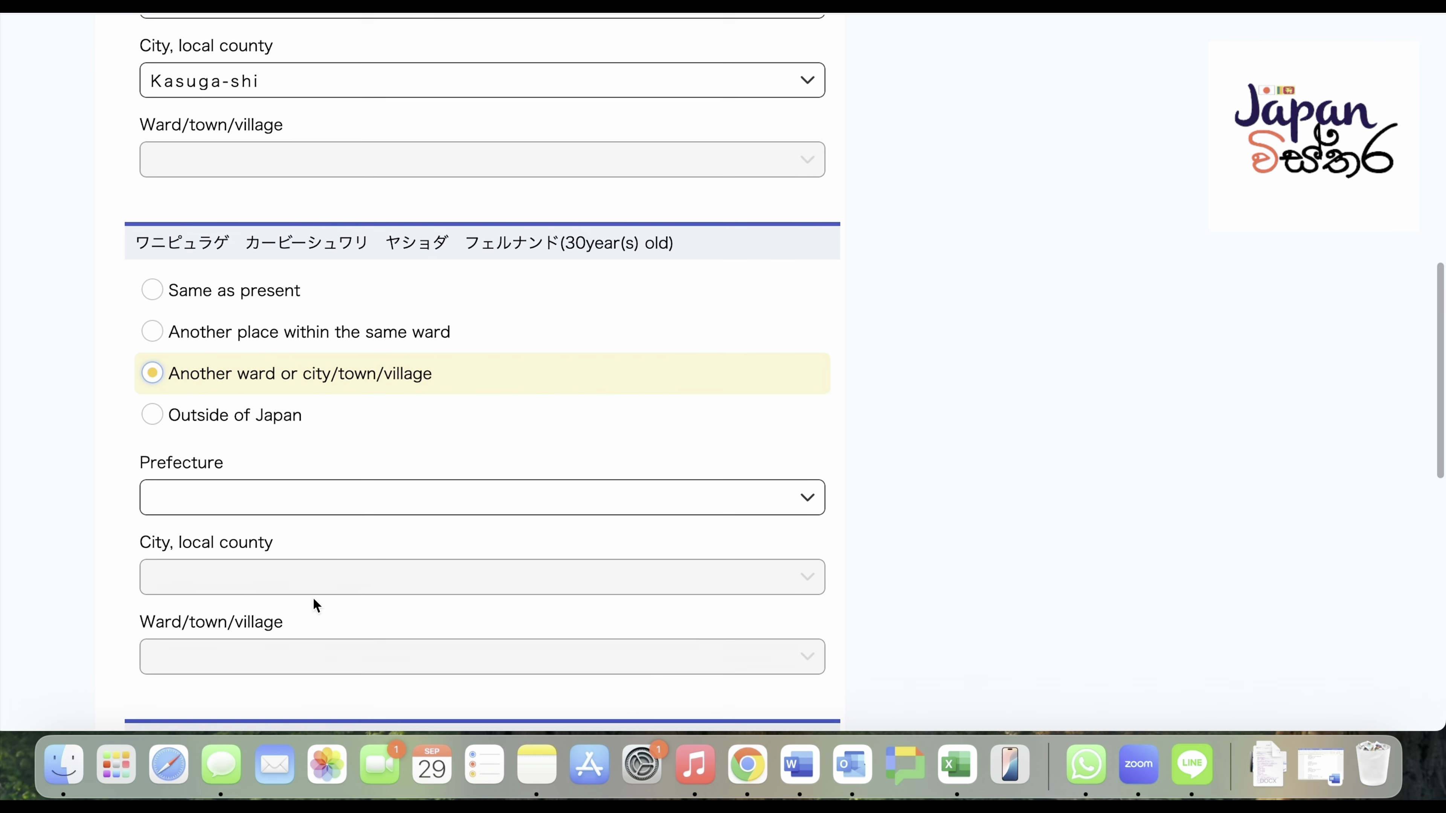
left_click(353, 469)
scroll(359, 665, "down", 5)
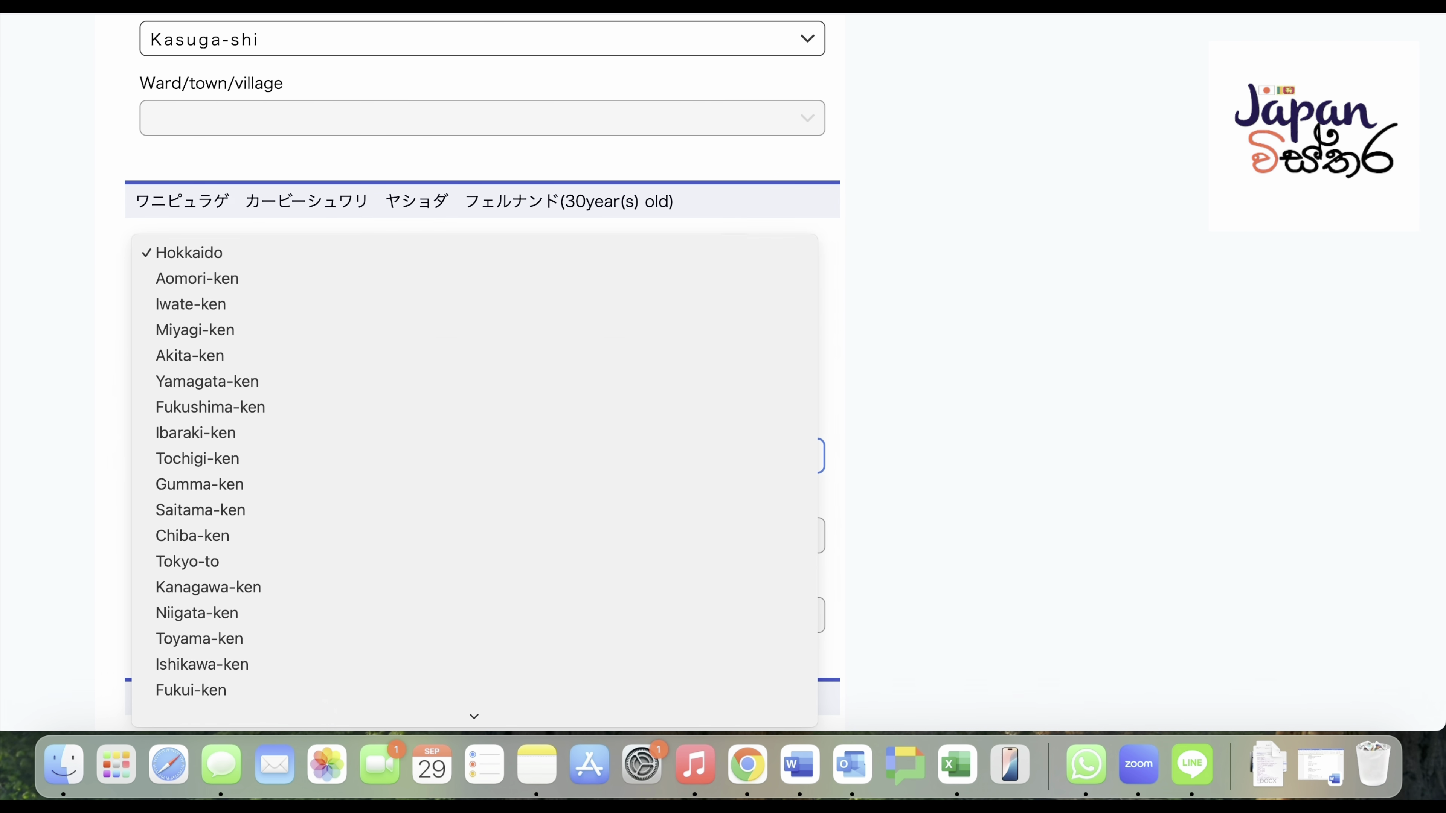
scroll(259, 406, "down", 2)
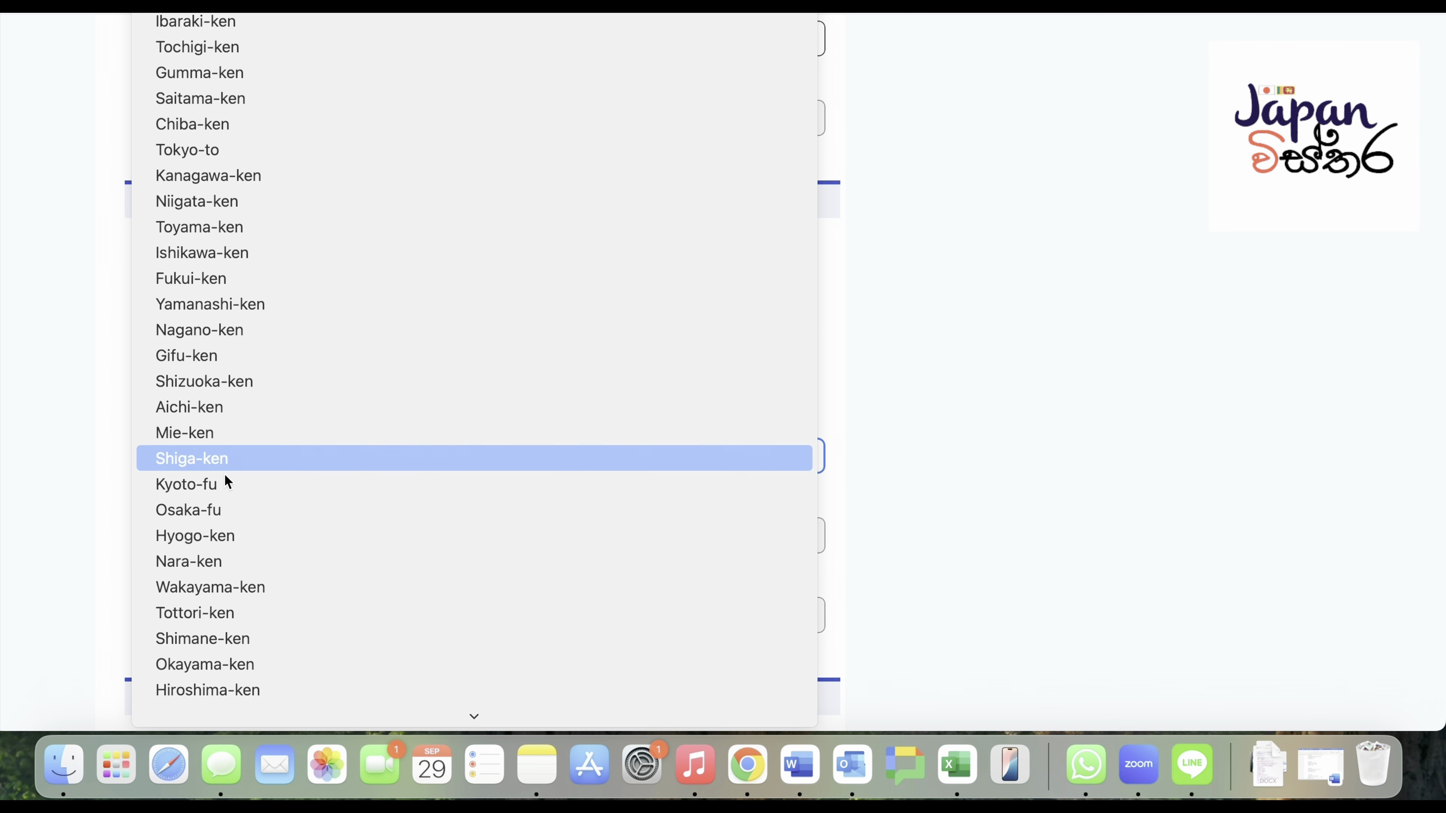
scroll(227, 504, "down", 4)
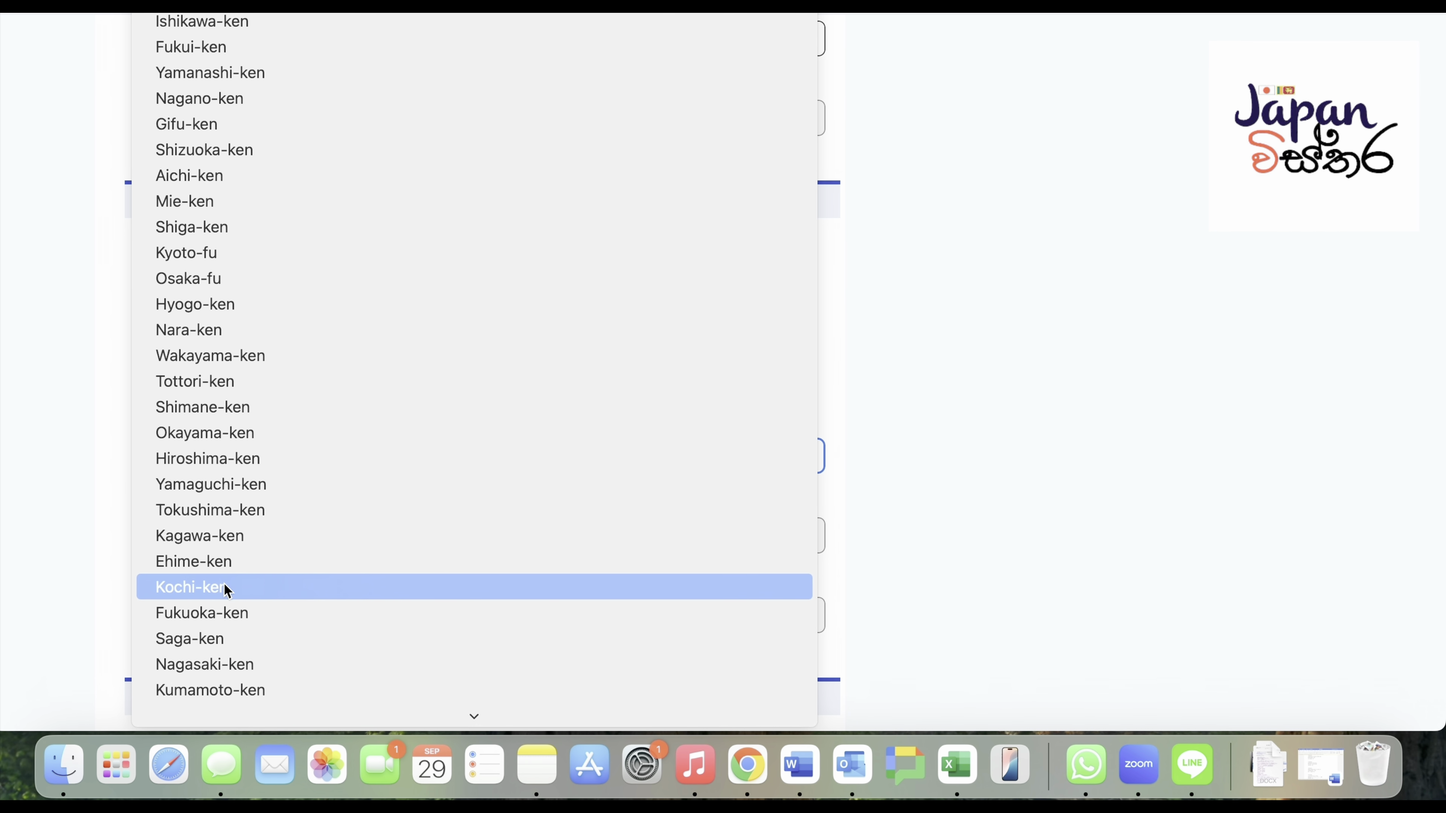
left_click(225, 612)
left_click(242, 538)
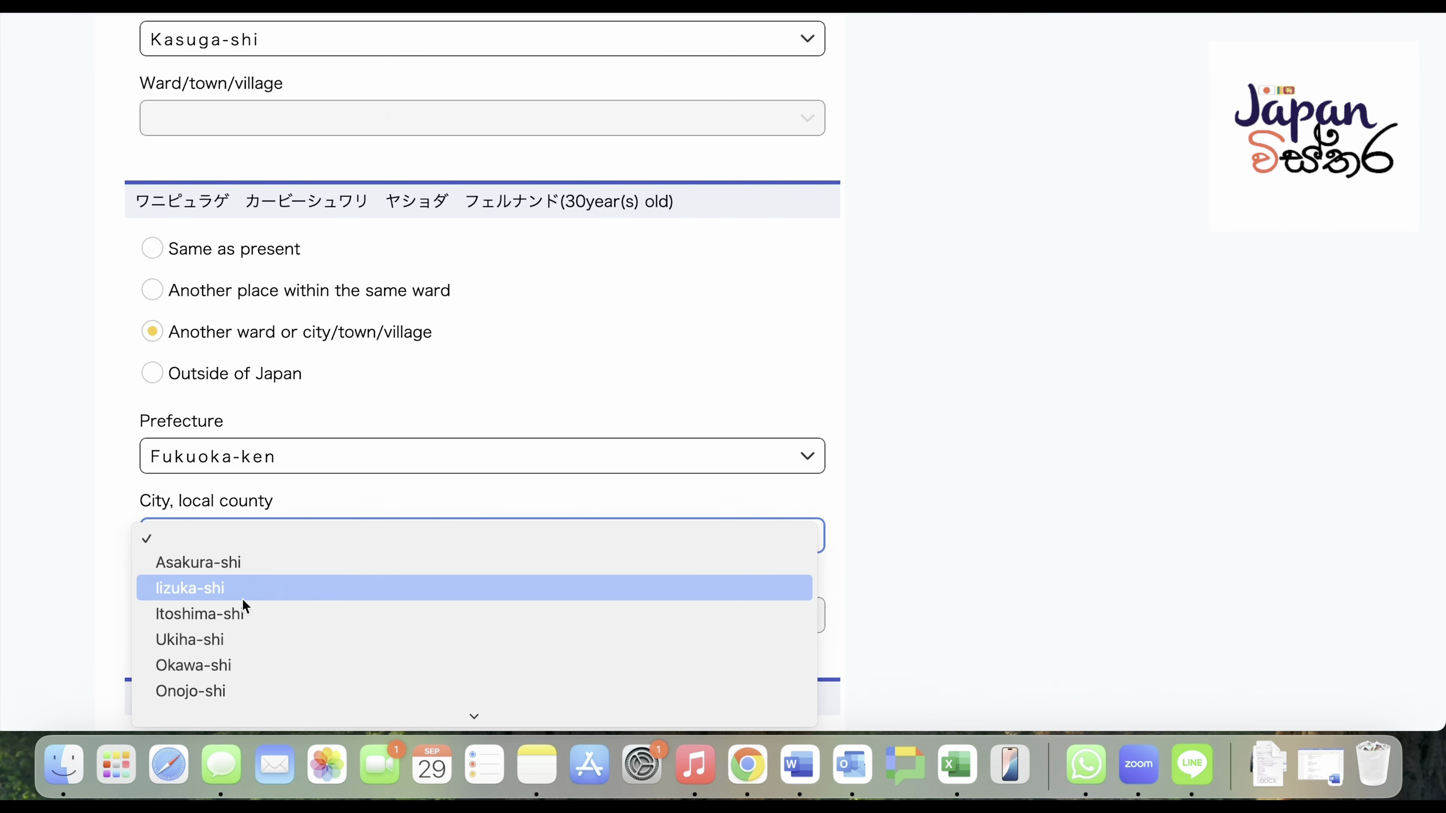
scroll(242, 598, "down", 3)
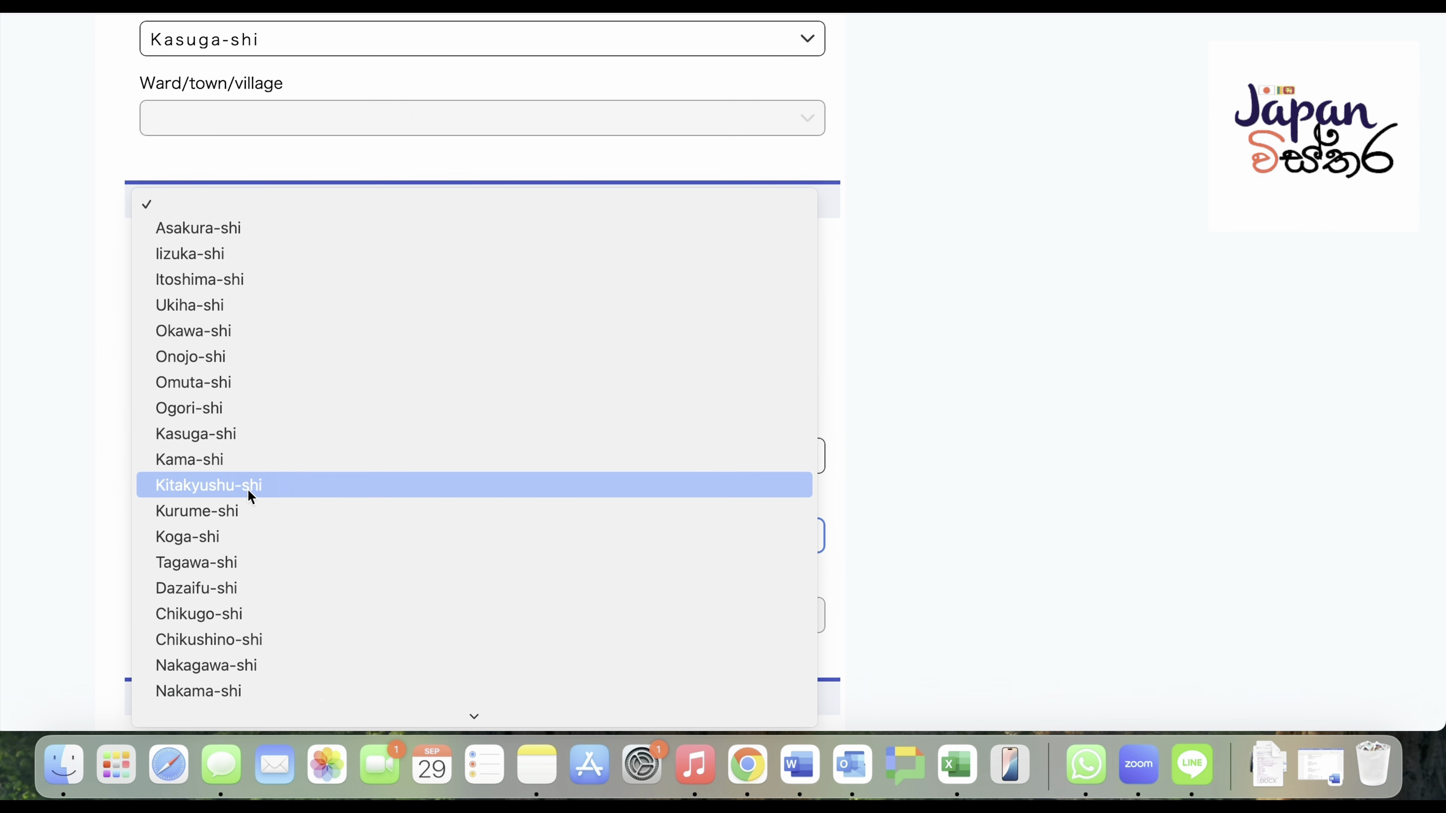
left_click(261, 438)
- Set the third household member's earlier residence to Another ward or city/town/village, in Fukuoka-ken, Kasuga-shi, and continue to the work question
scroll(261, 445, "down", 8)
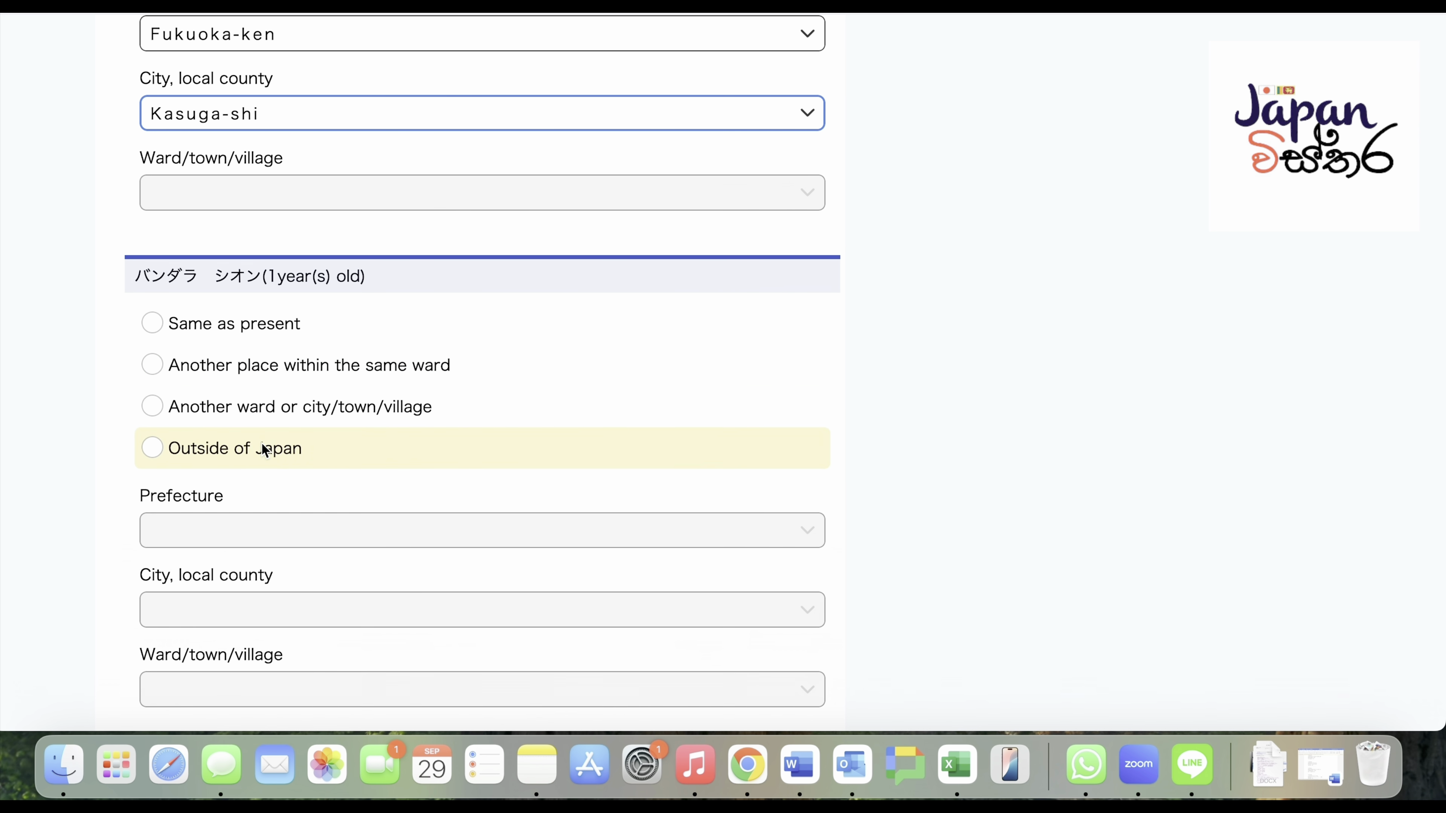
left_click(268, 405)
scroll(270, 408, "down", 3)
left_click(281, 342)
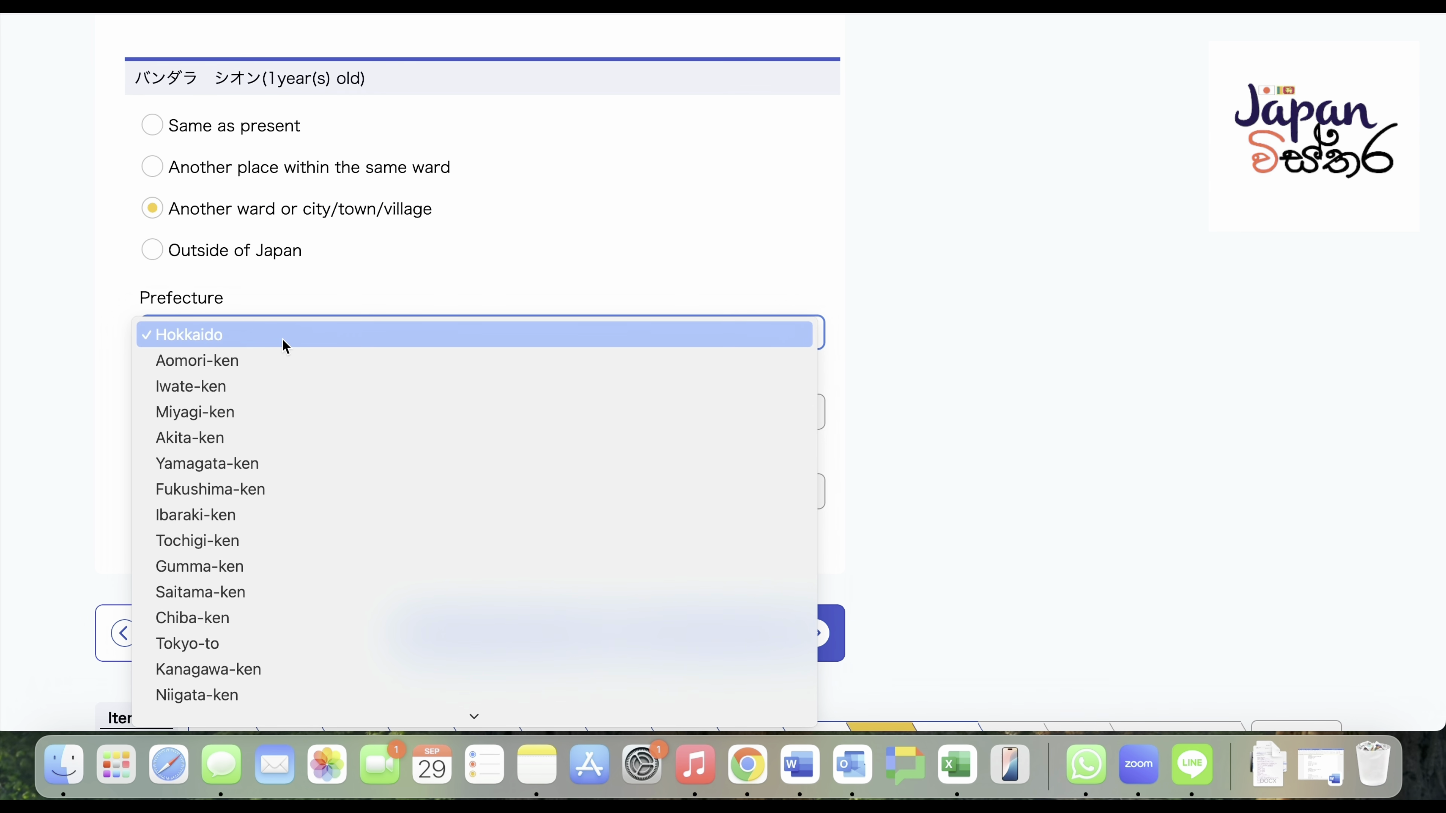
scroll(251, 614, "down", 5)
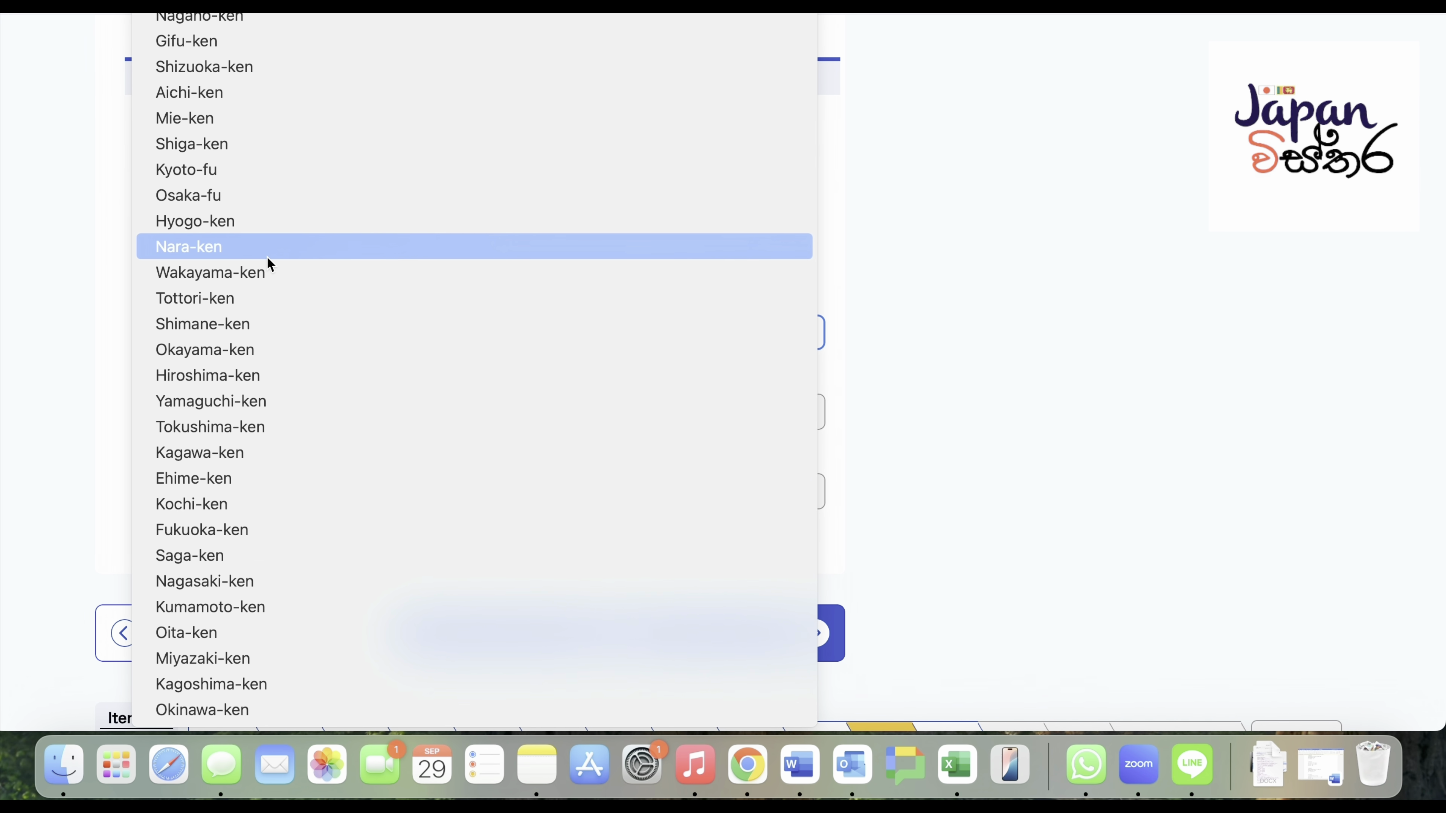
left_click(246, 525)
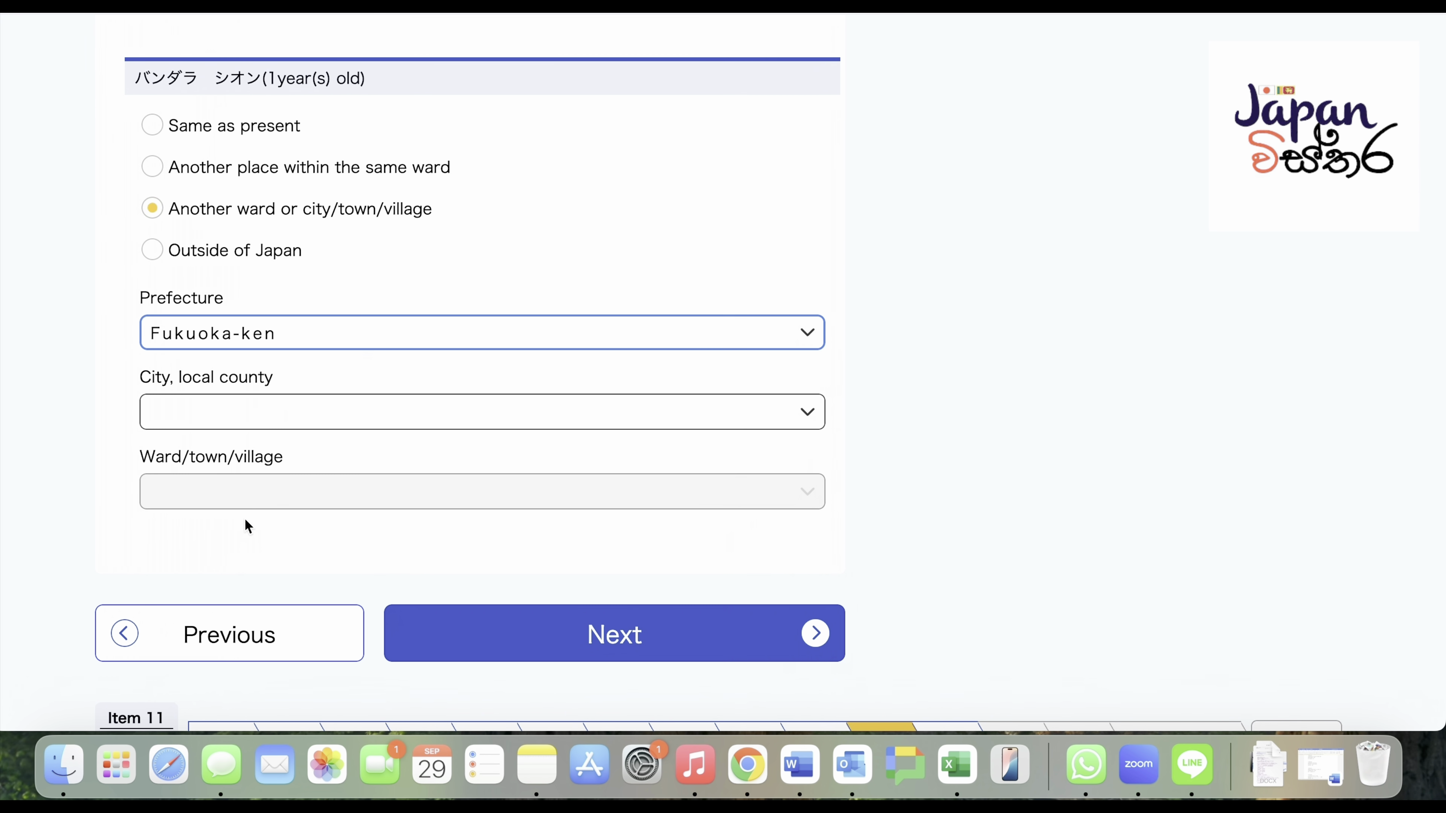
left_click(262, 413)
left_click(214, 644)
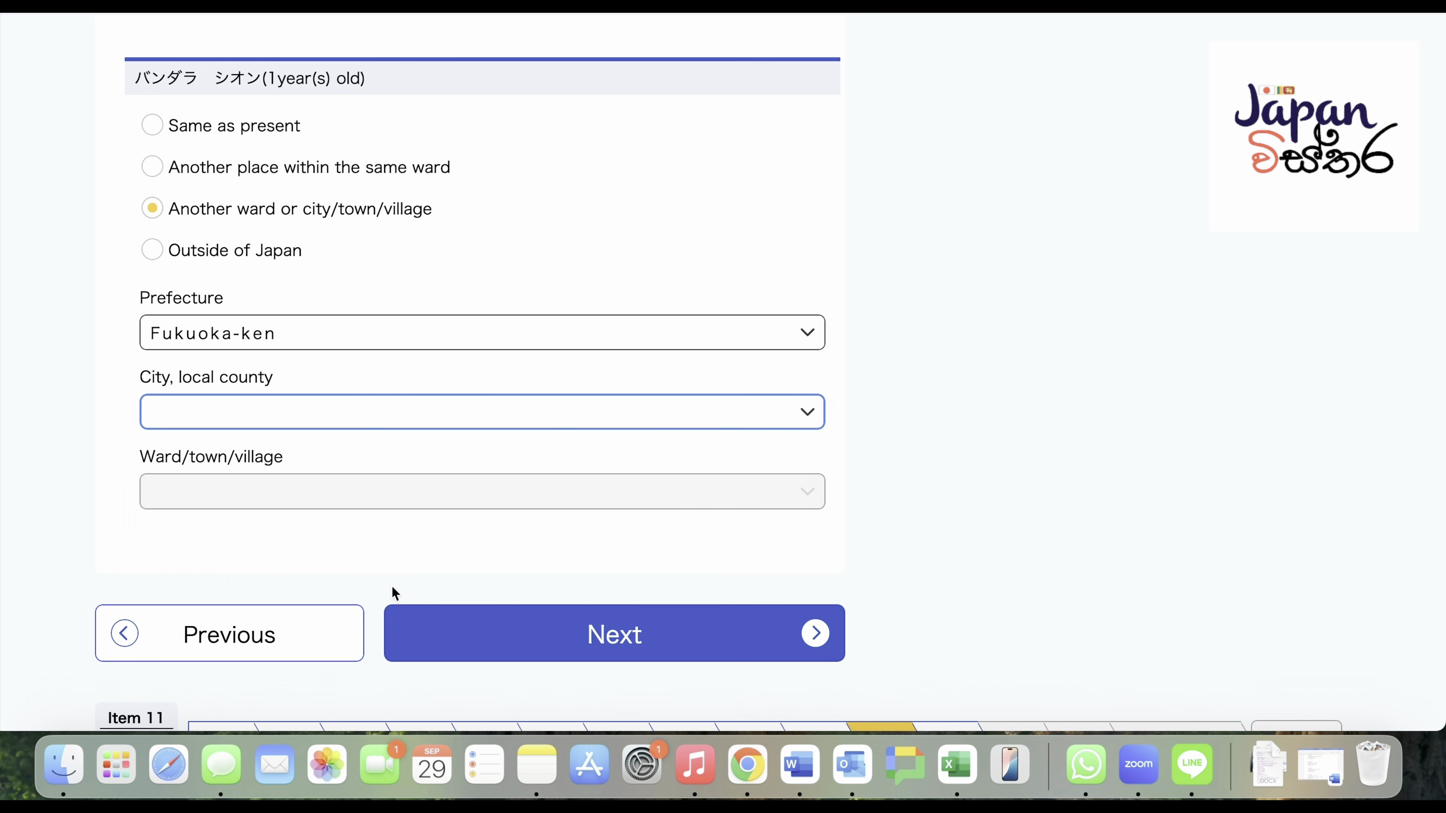
left_click(563, 649)
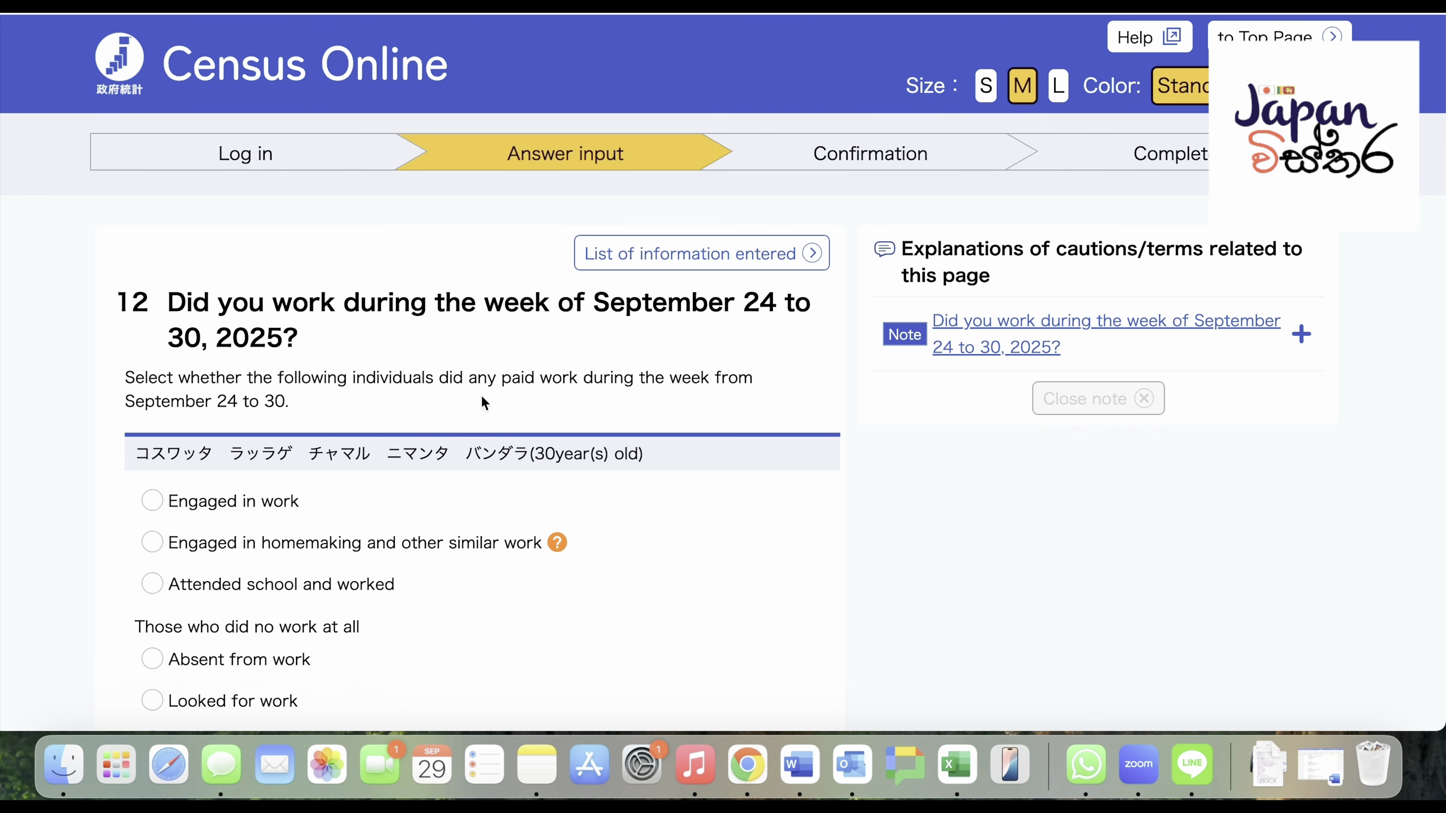
- Mark the first household member as Engaged in work for the week of September 24 to 30, 2025
left_click(221, 510)
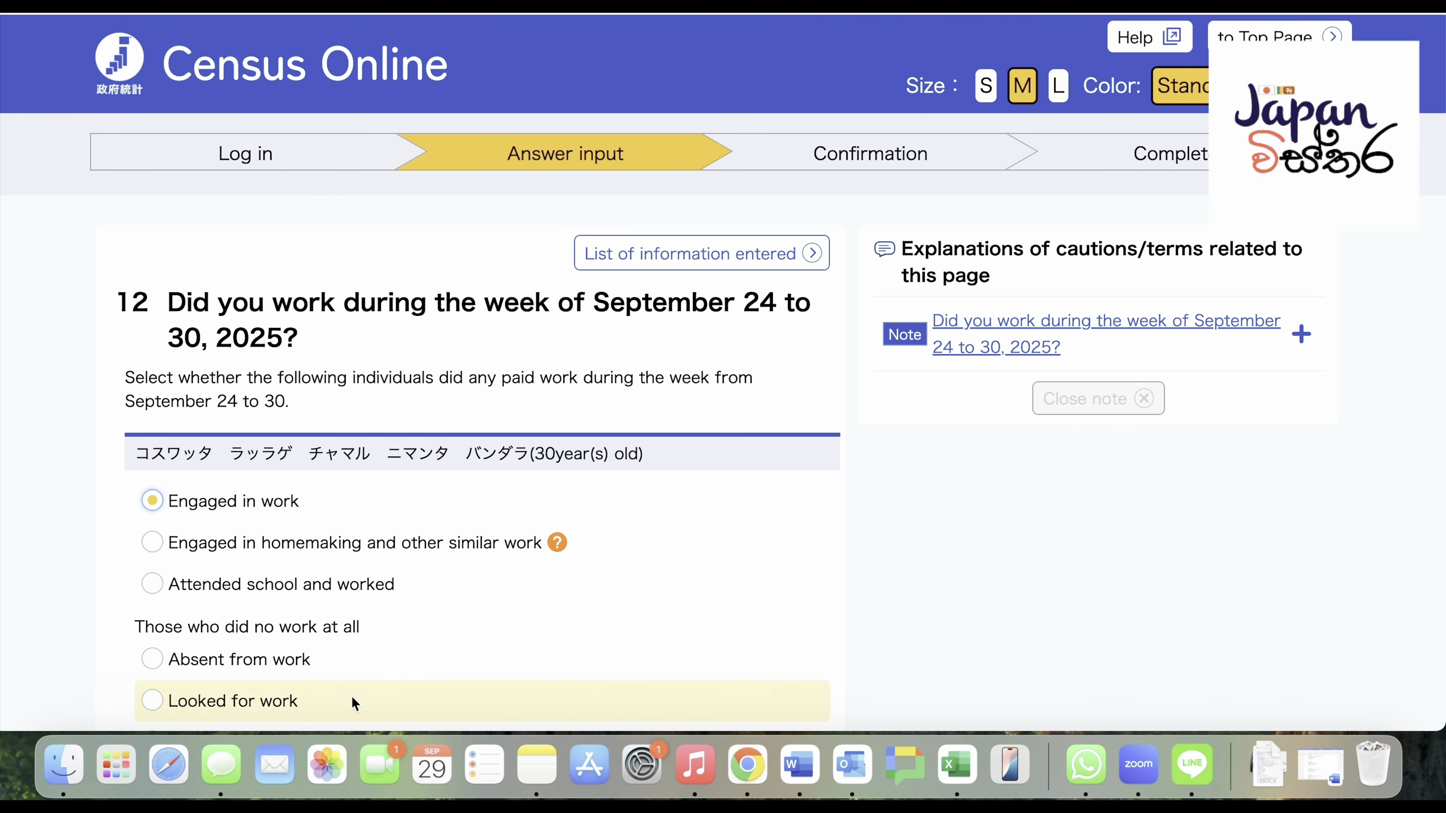
- Mark the second household member as Engaged in work and the one-year-old as Other (Children, the elderly, etc.), and continue to item 13
scroll(419, 568, "down", 8)
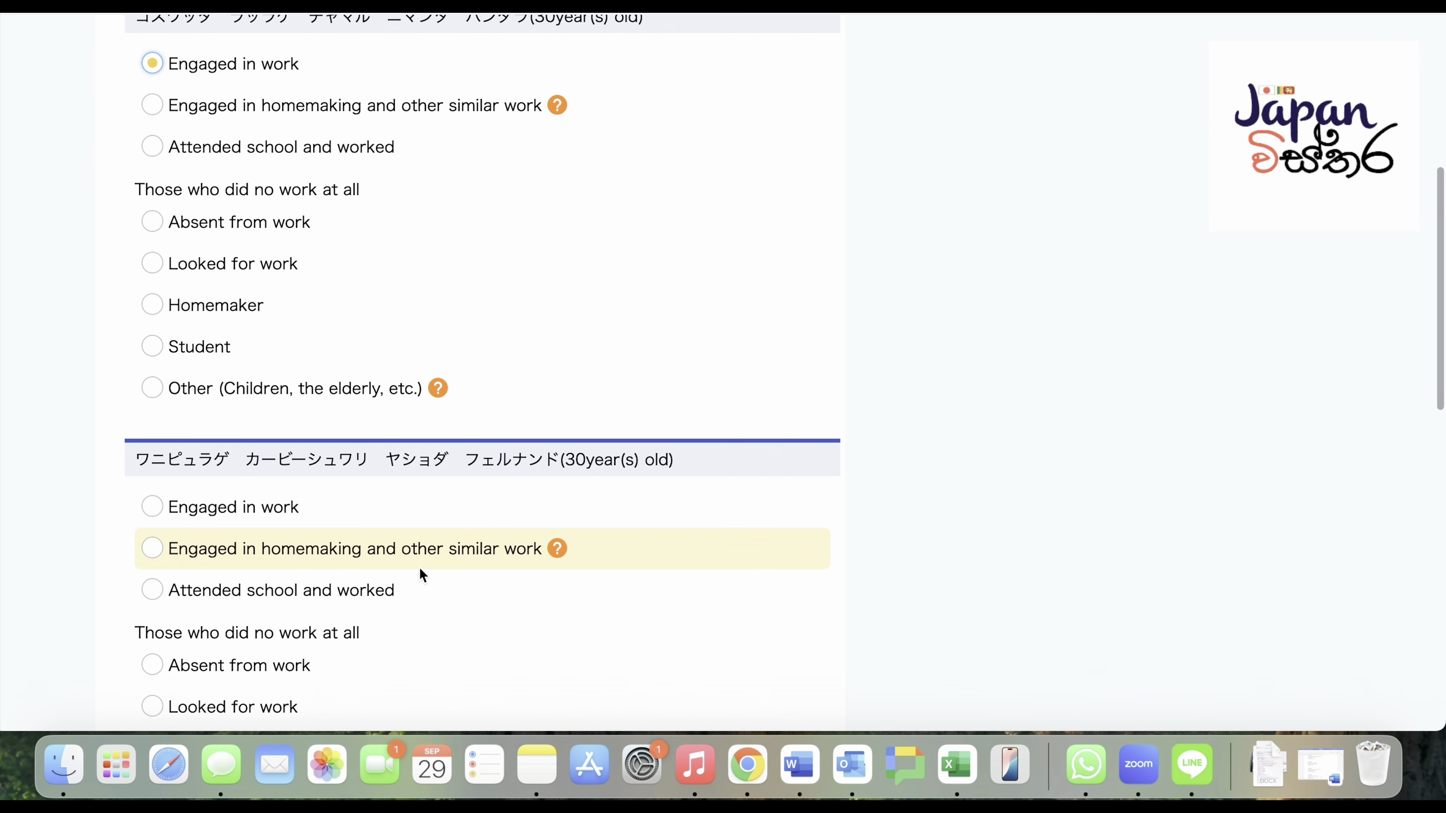
left_click(310, 505)
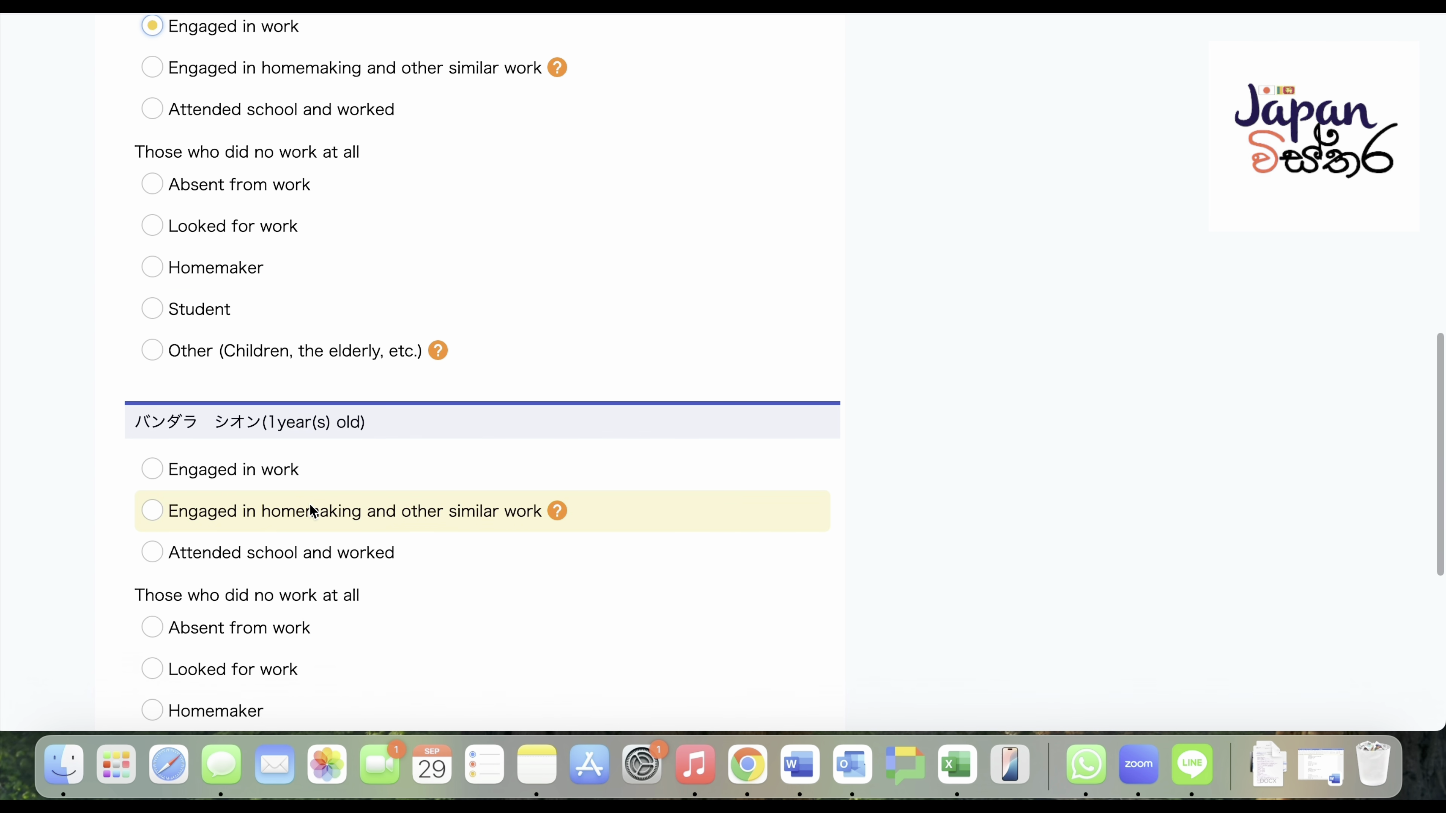
scroll(309, 503, "down", 3)
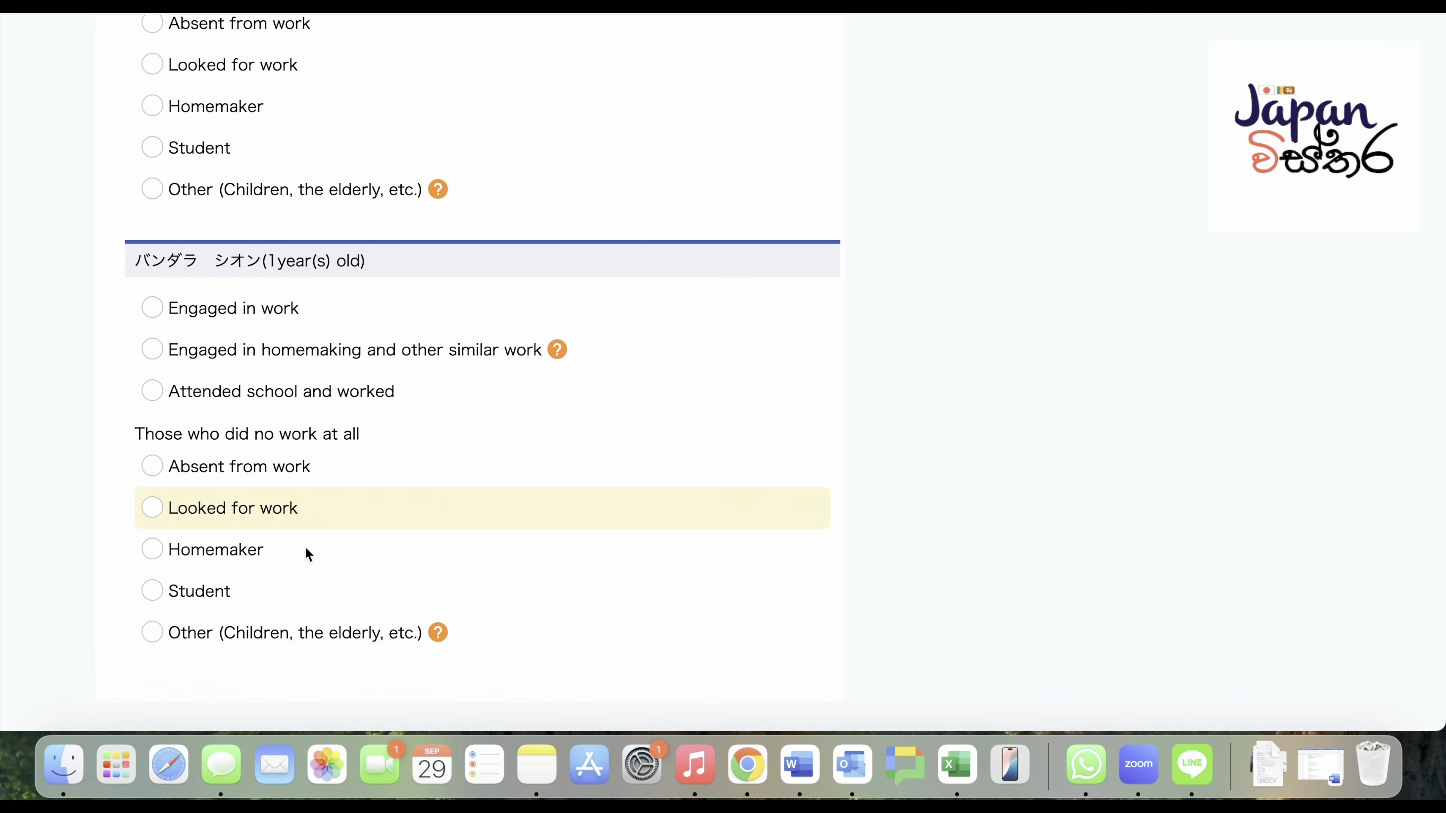
left_click(292, 631)
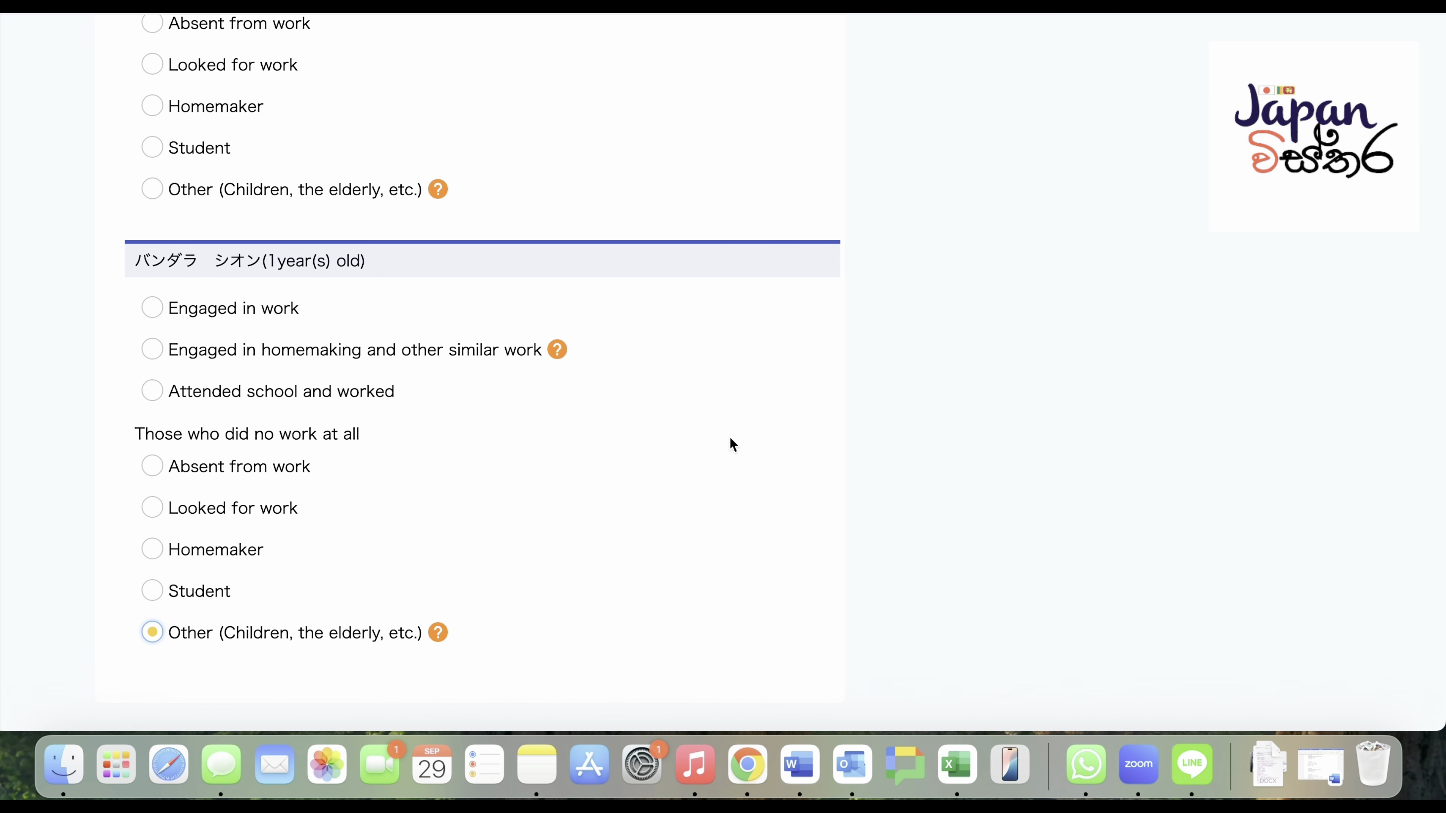
scroll(926, 584, "down", 5)
left_click(717, 477)
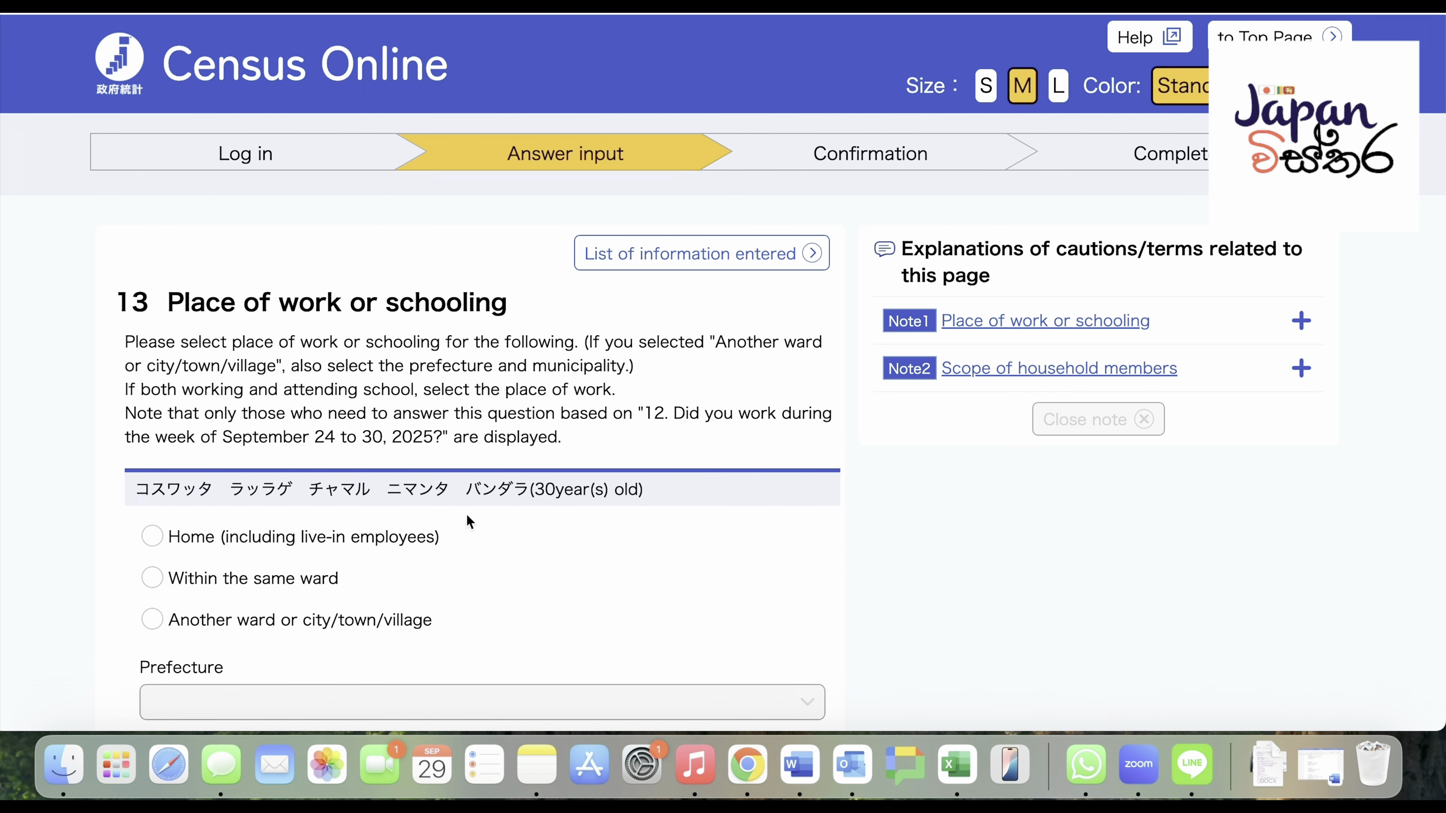
- Set the place of work or schooling to Within the same ward for both adult members and continue to item 14
left_click(346, 578)
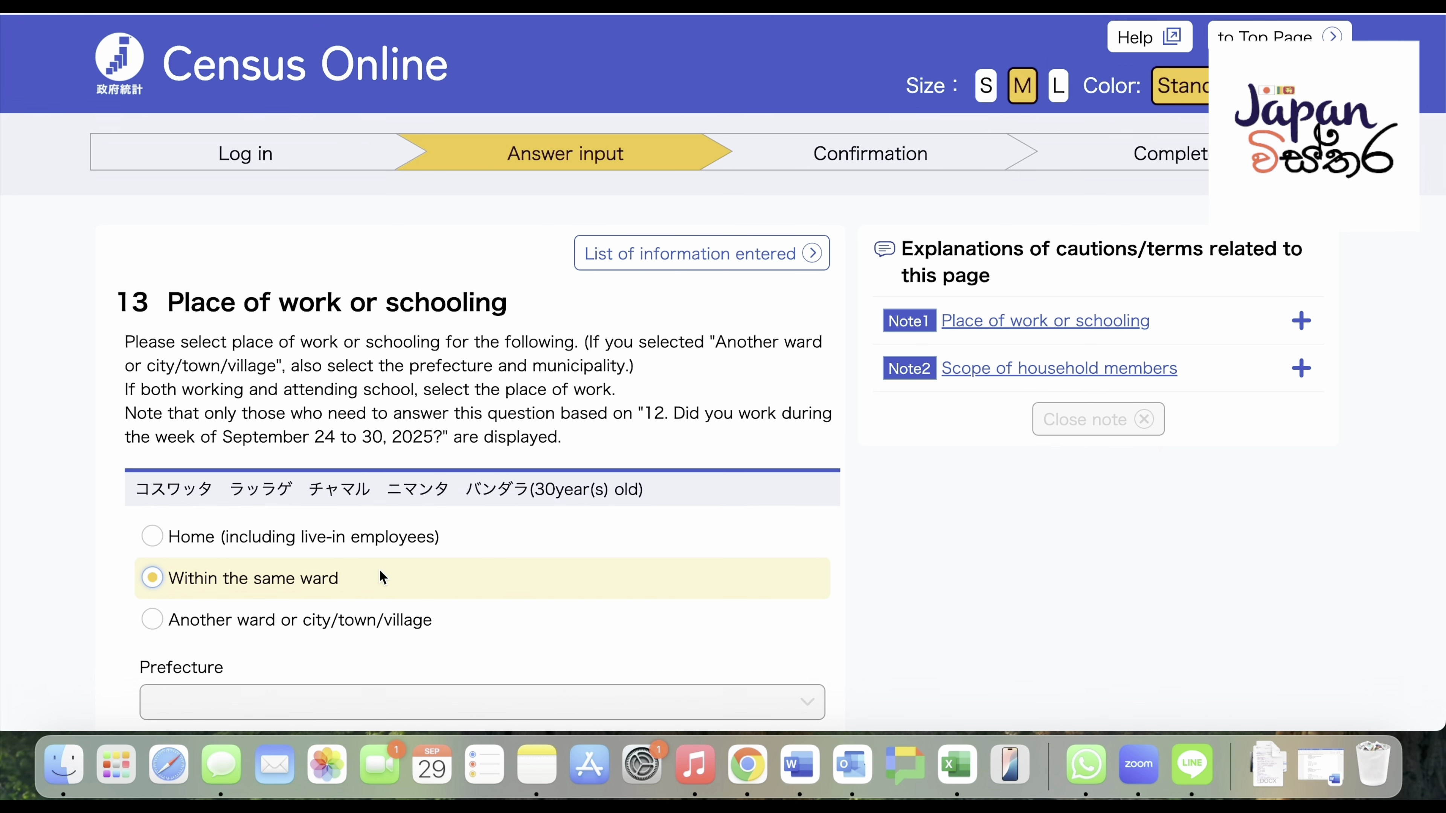
scroll(380, 571, "down", 3)
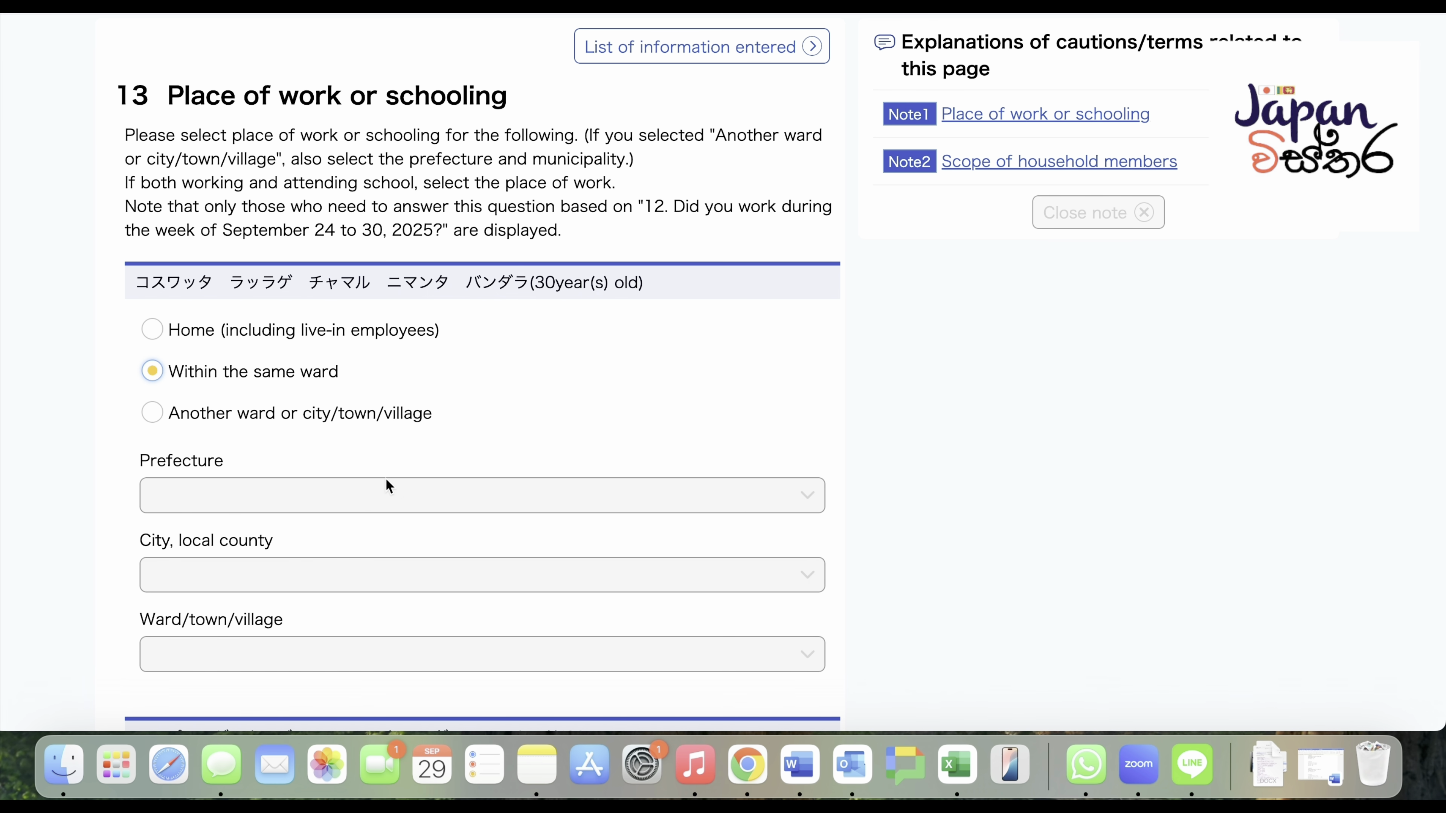
scroll(386, 479, "down", 4)
left_click(309, 594)
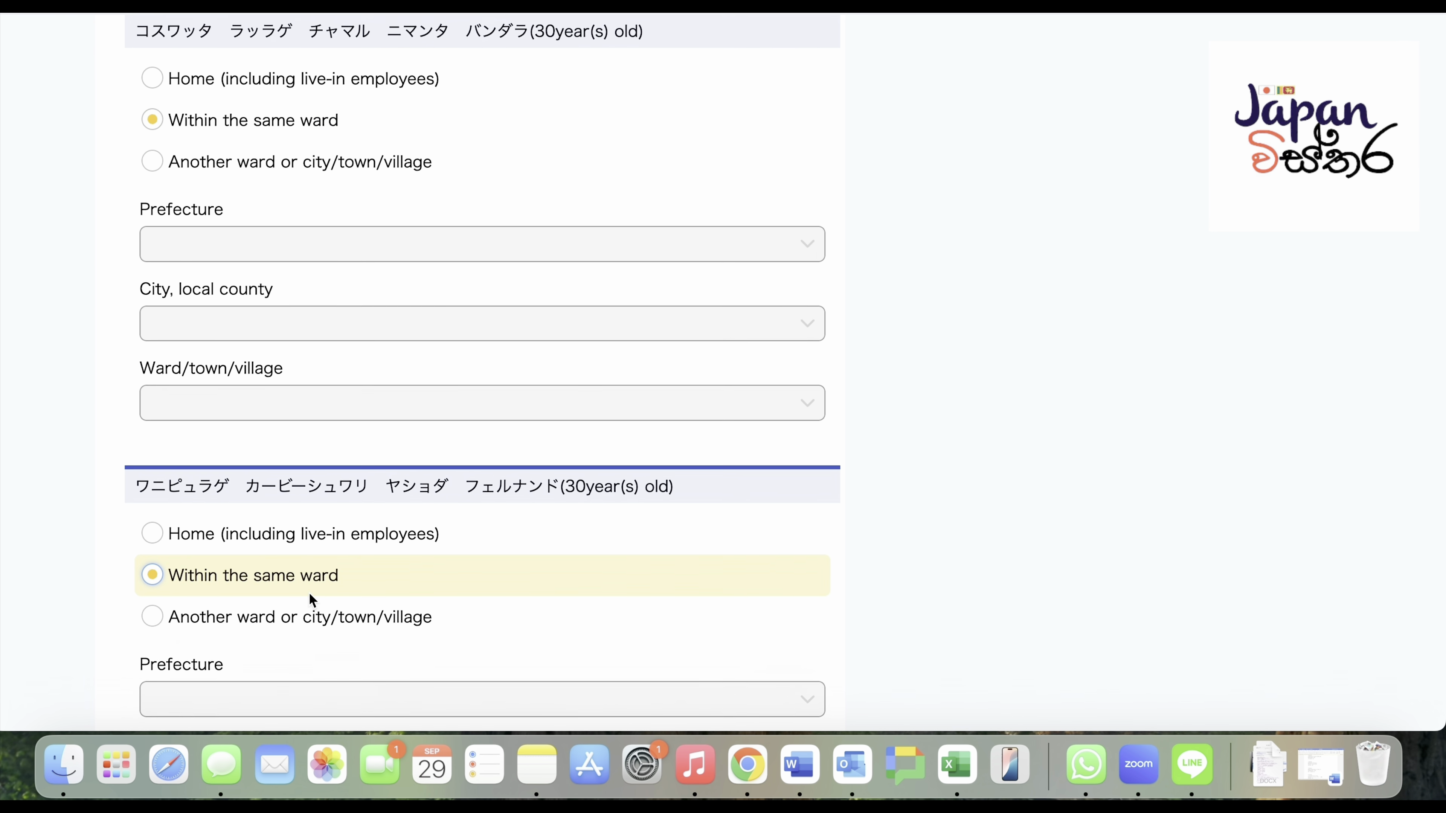
scroll(308, 593, "down", 6)
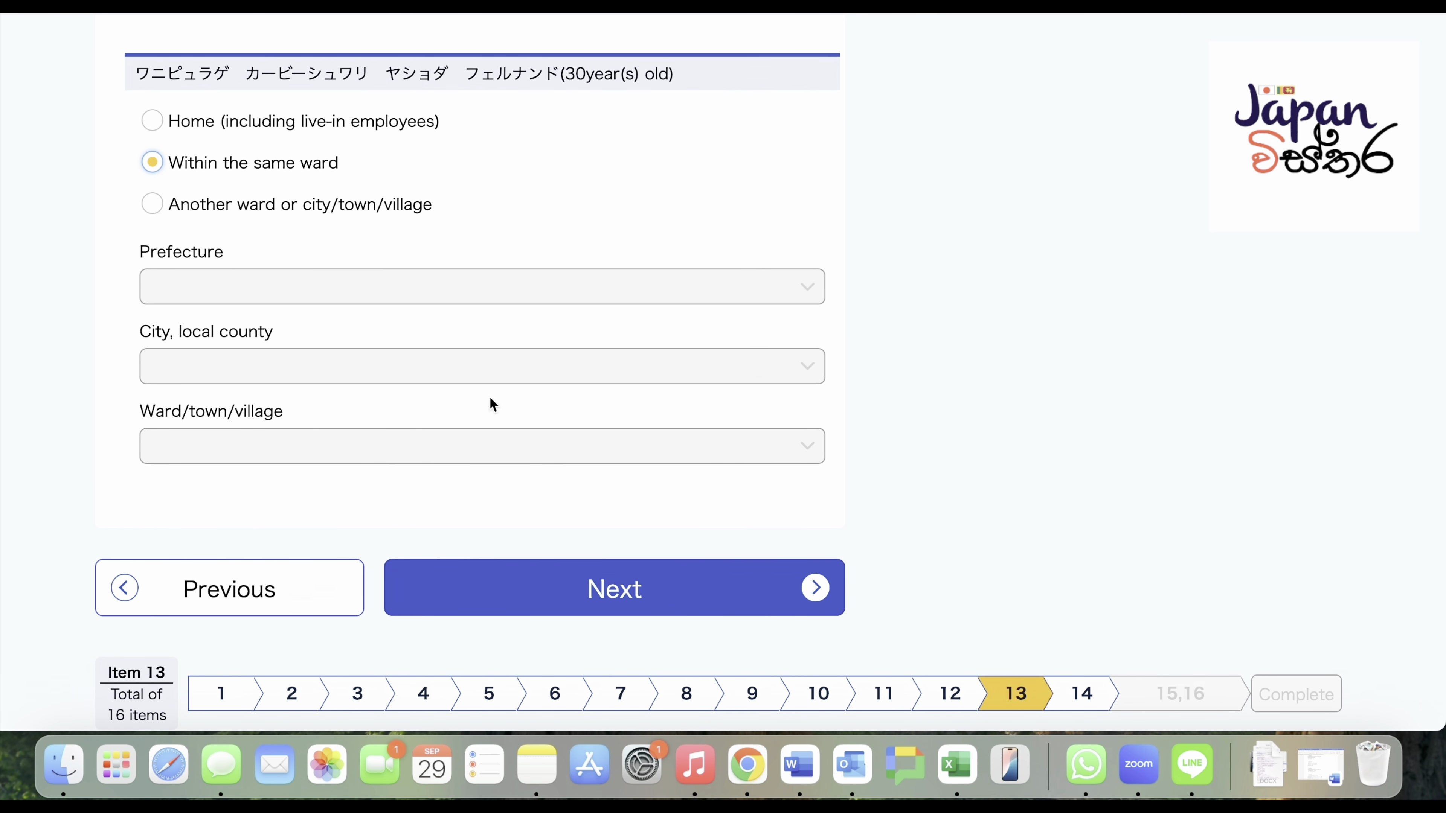
scroll(489, 397, "down", 2)
left_click(511, 488)
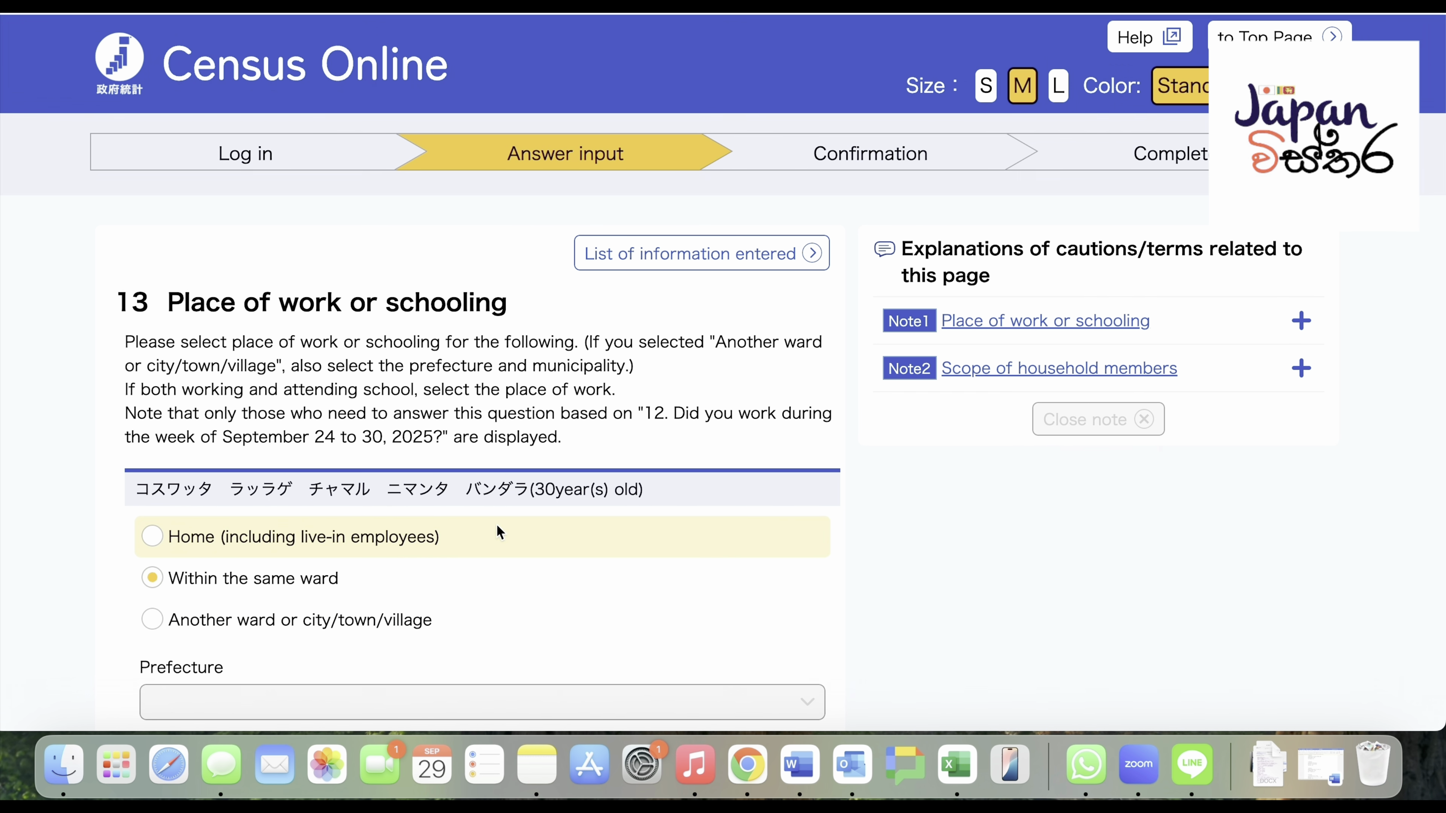
scroll(494, 537, "down", 10)
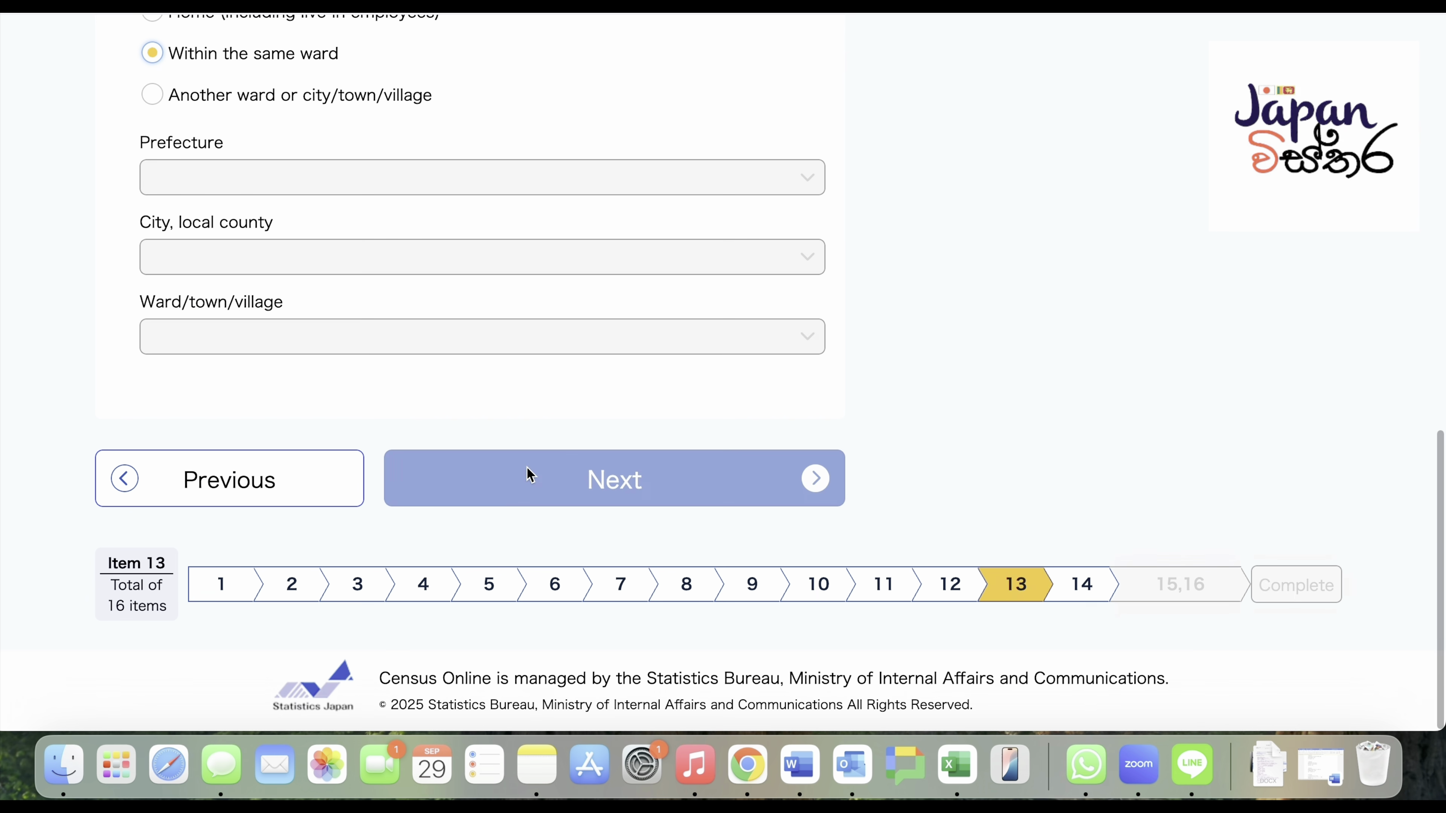
left_click(560, 460)
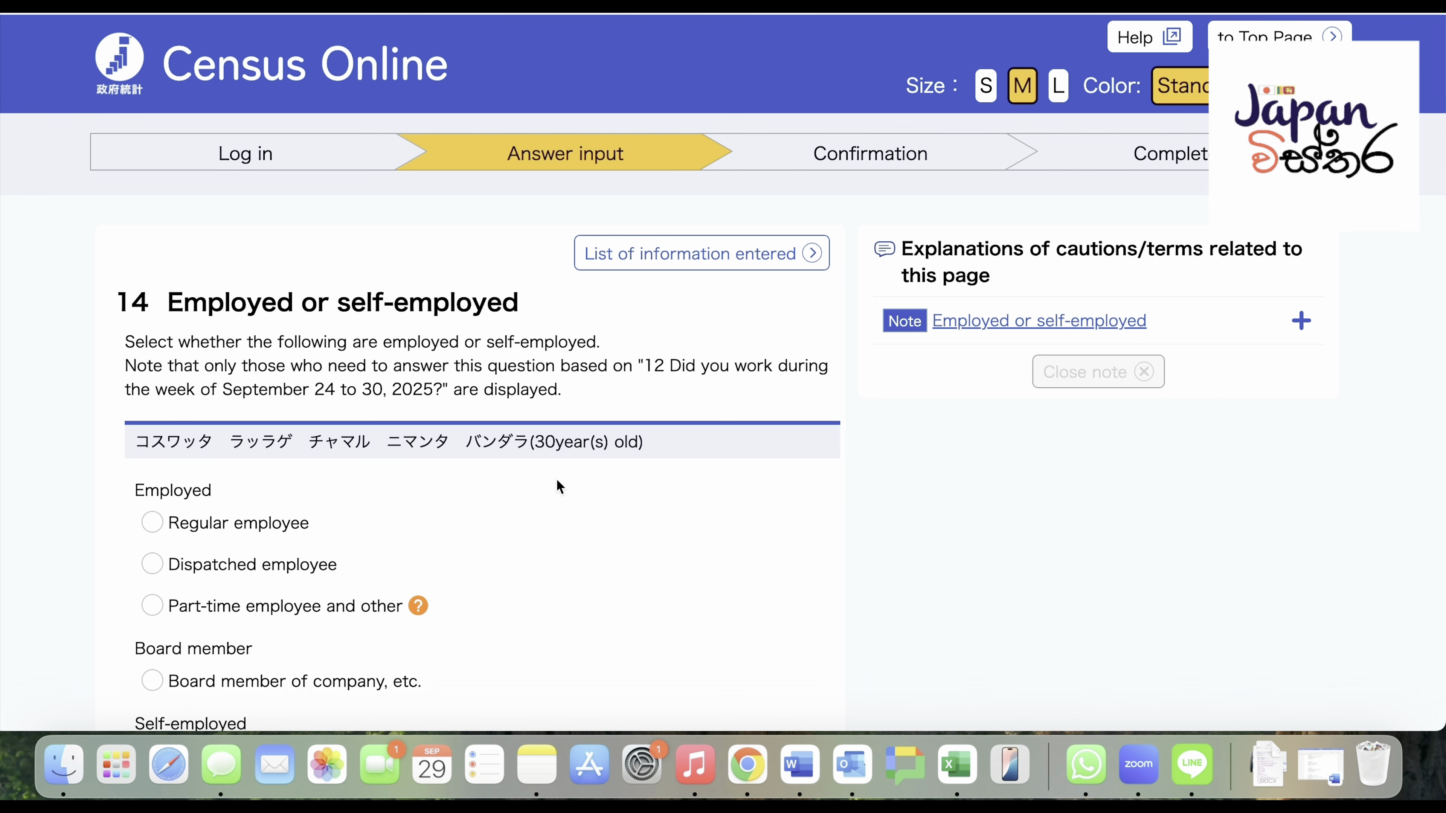
- Set the first household member's employment status to Regular employee
scroll(558, 485, "down", 2)
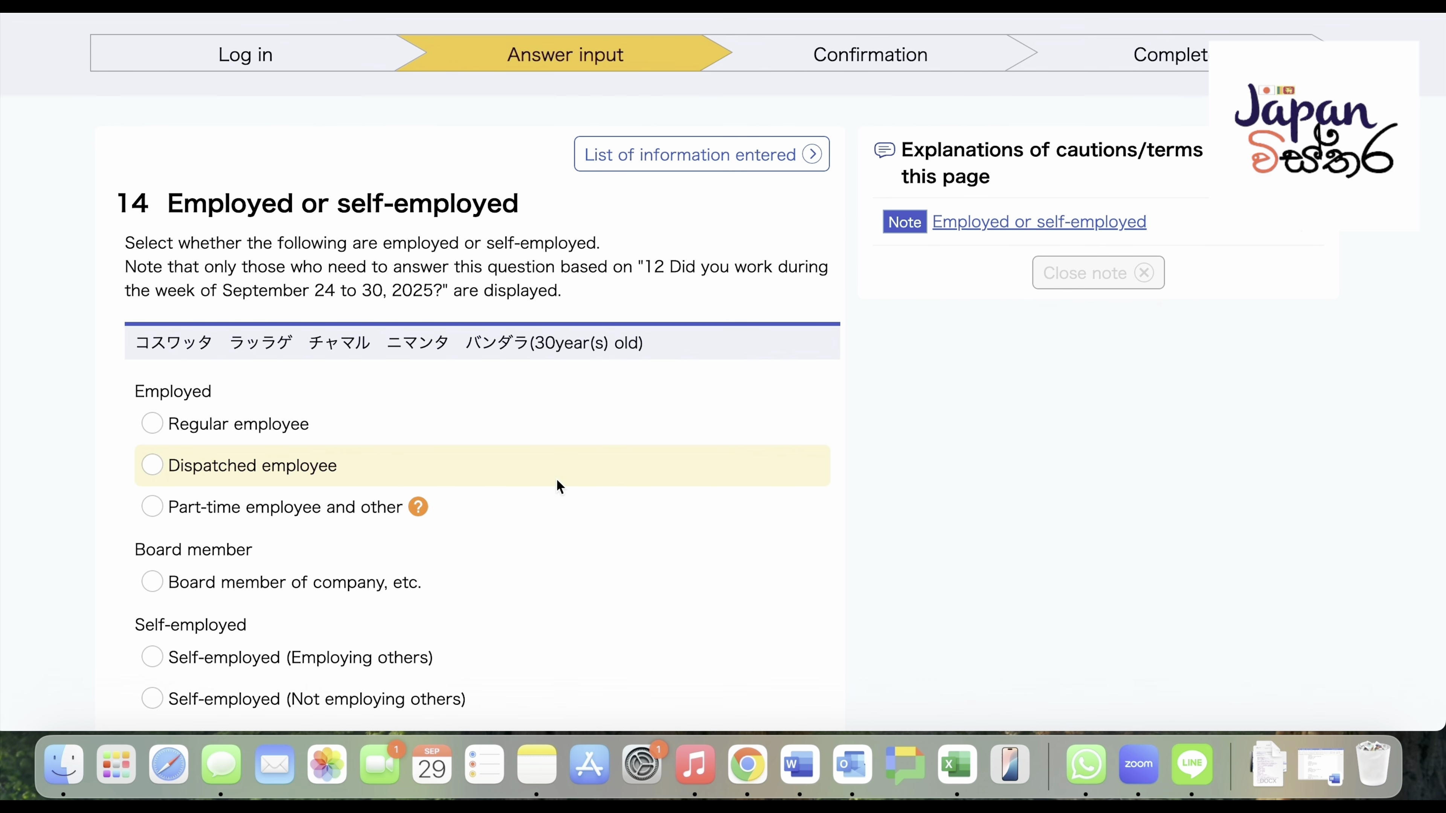
scroll(558, 485, "down", 5)
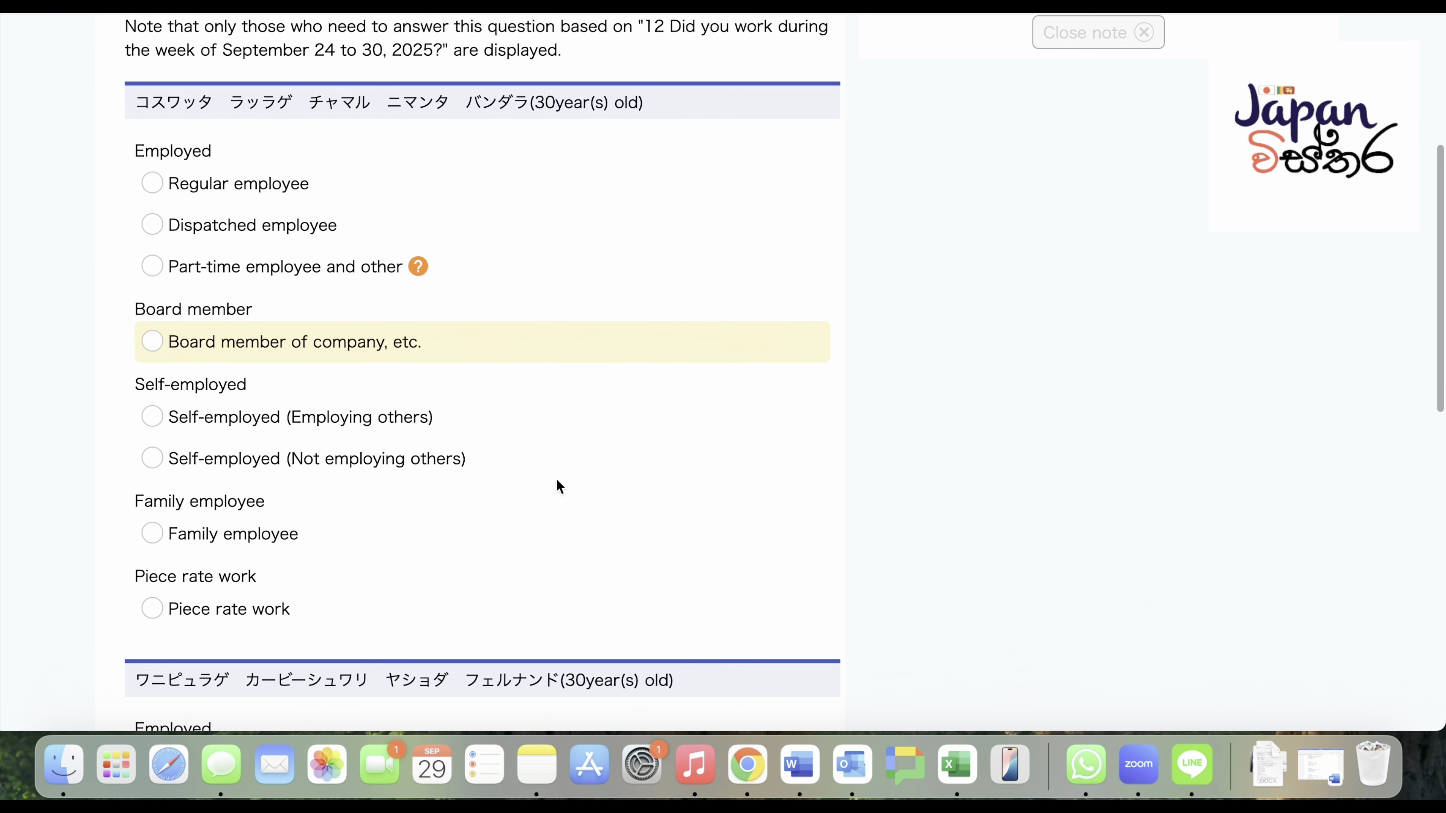
scroll(560, 486, "up", 2)
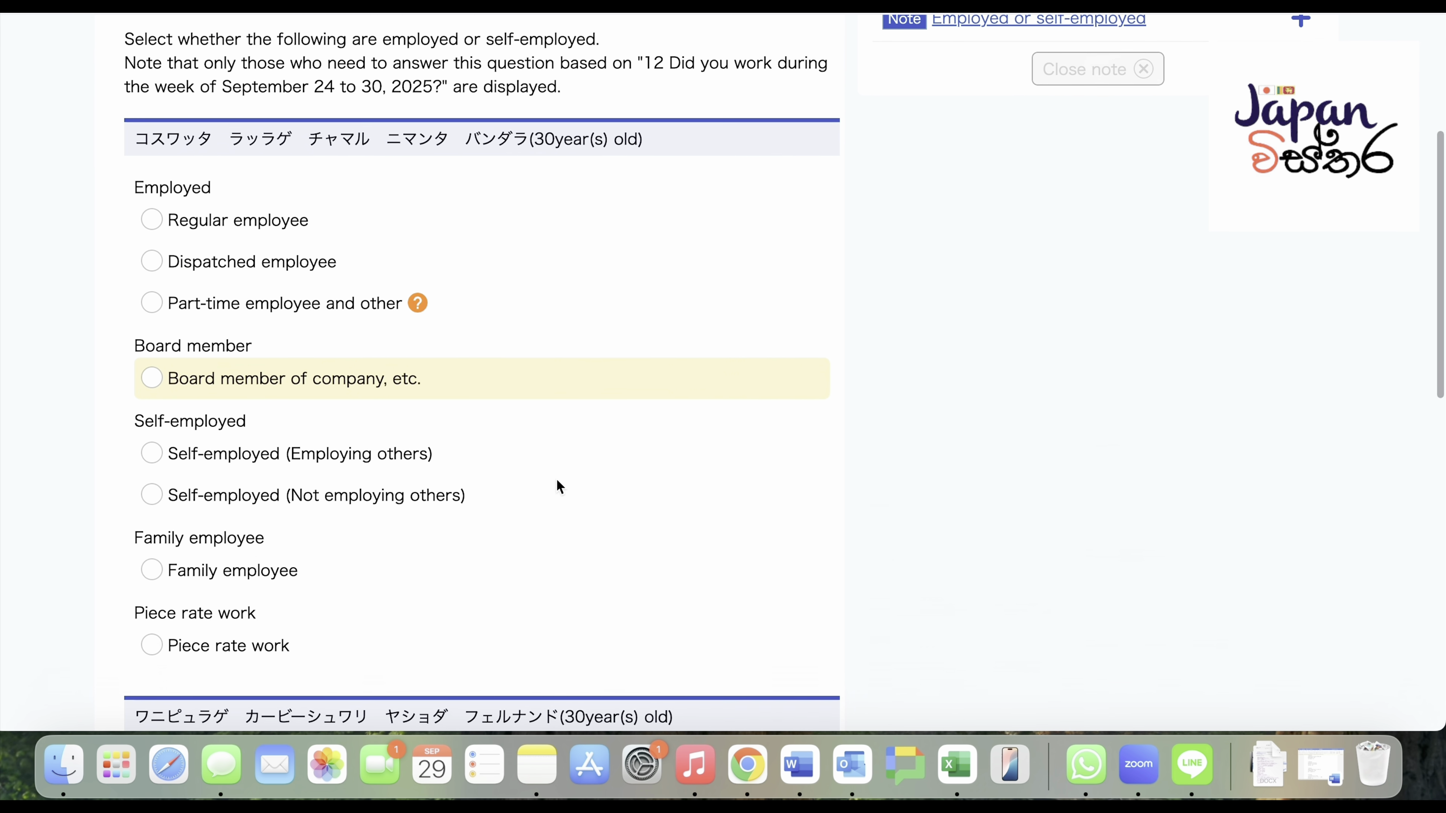
scroll(558, 485, "up", 1)
left_click(281, 276)
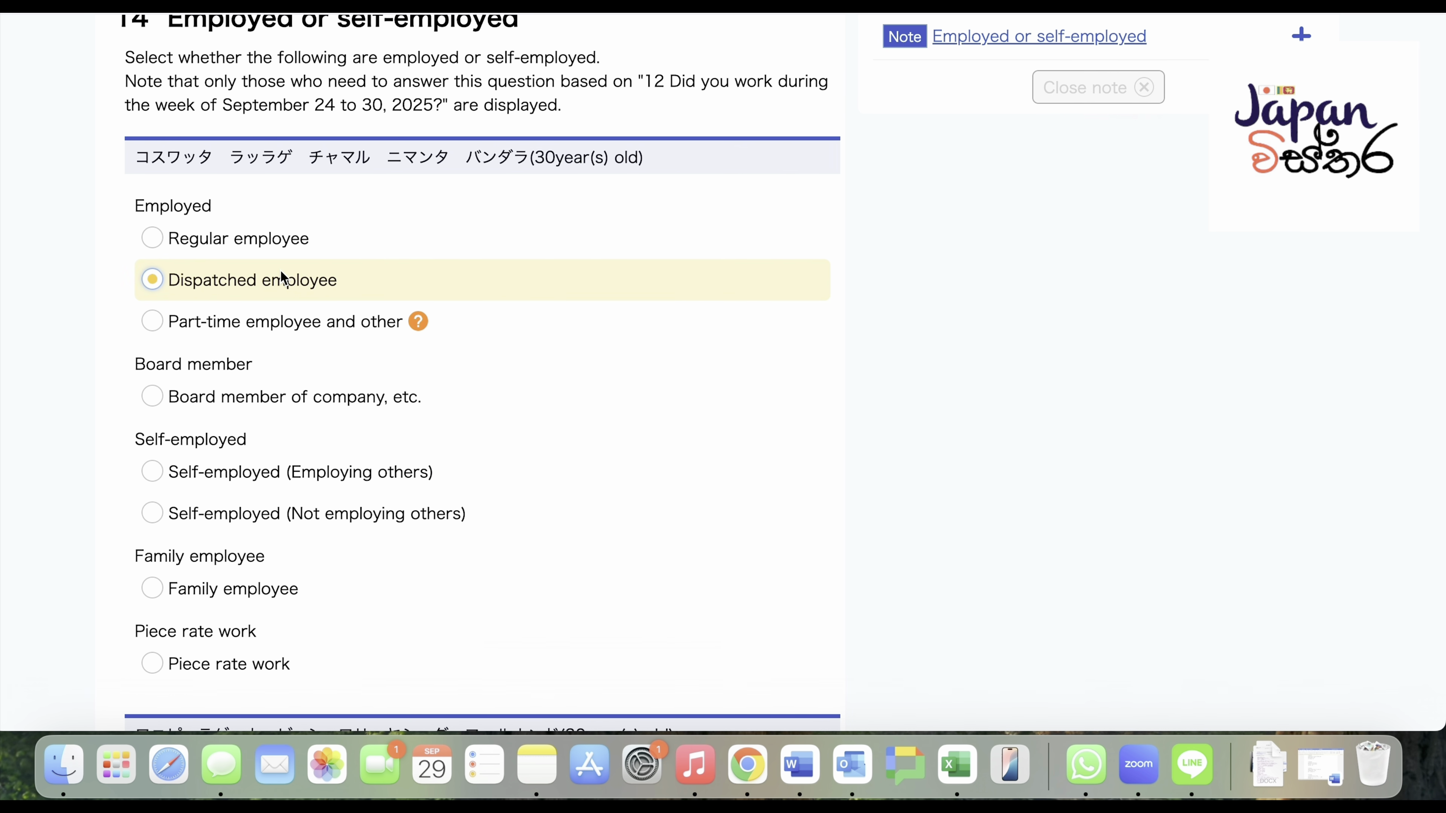
left_click(290, 245)
- Set the second household member's employment status to Part-time employee and other, and continue to items 15 and 16
scroll(647, 371, "down", 6)
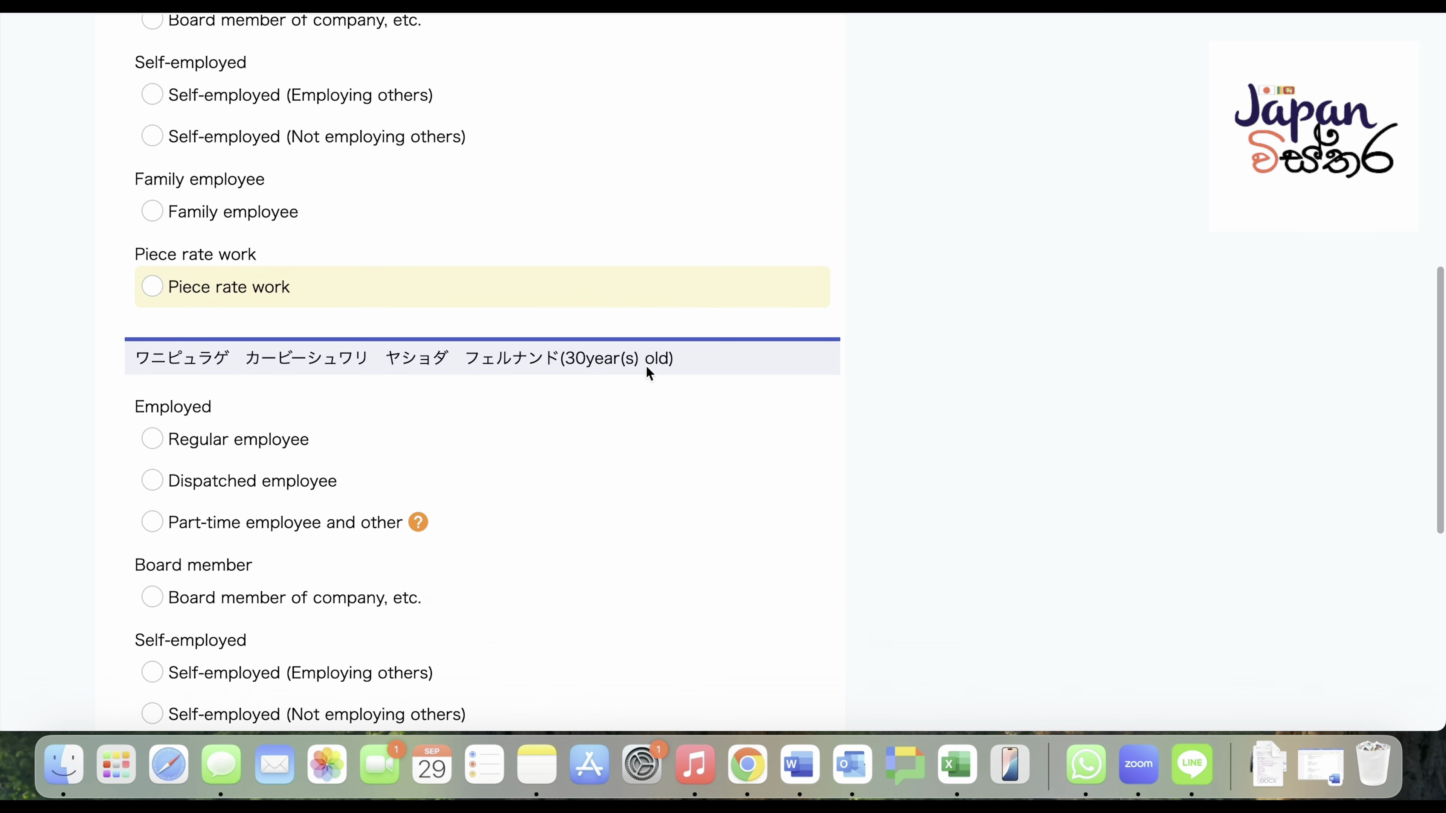
left_click(302, 444)
scroll(302, 443, "down", 5)
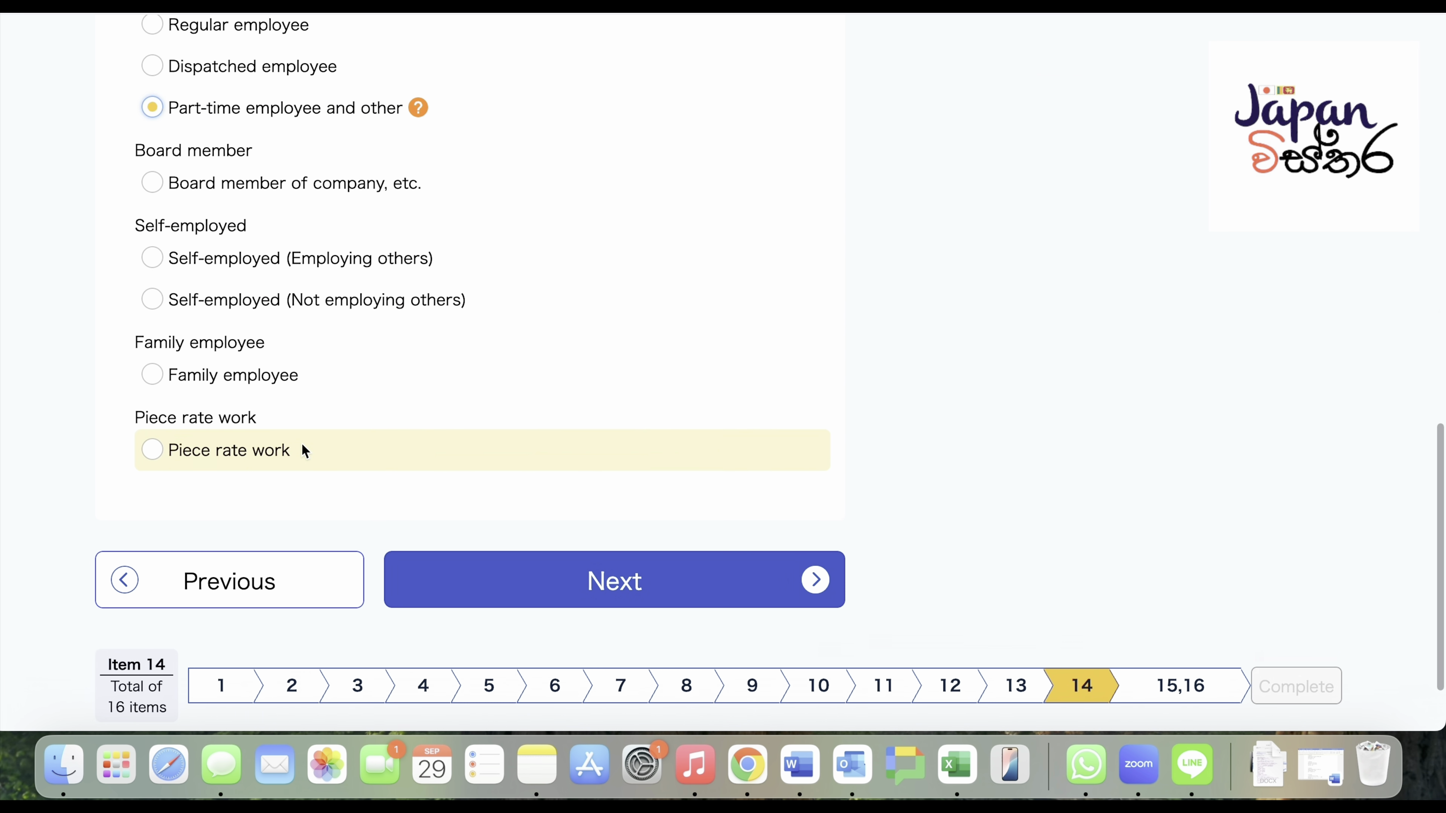
scroll(302, 450, "down", 2)
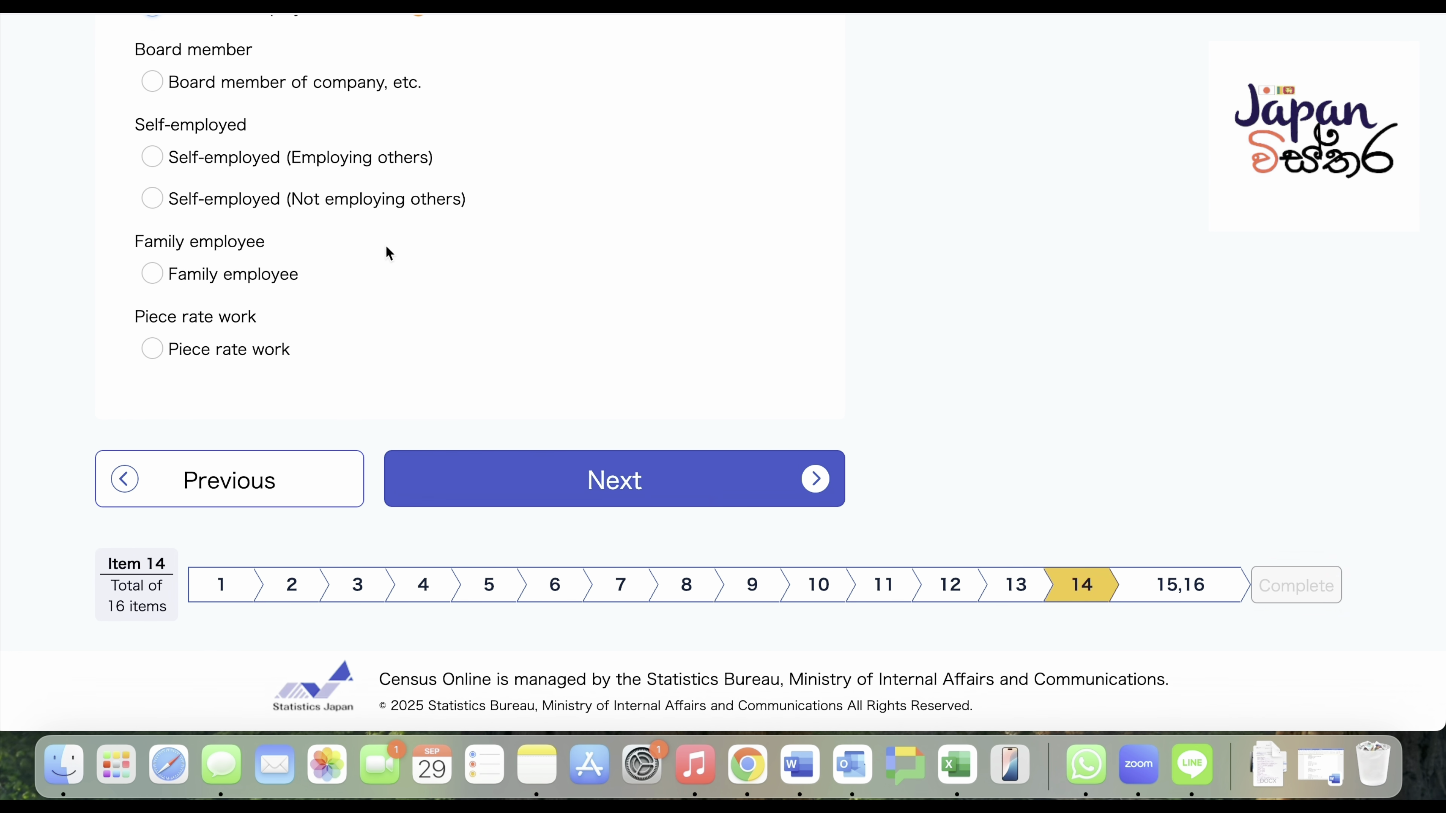
scroll(469, 288, "up", 2)
scroll(471, 293, "up", 1)
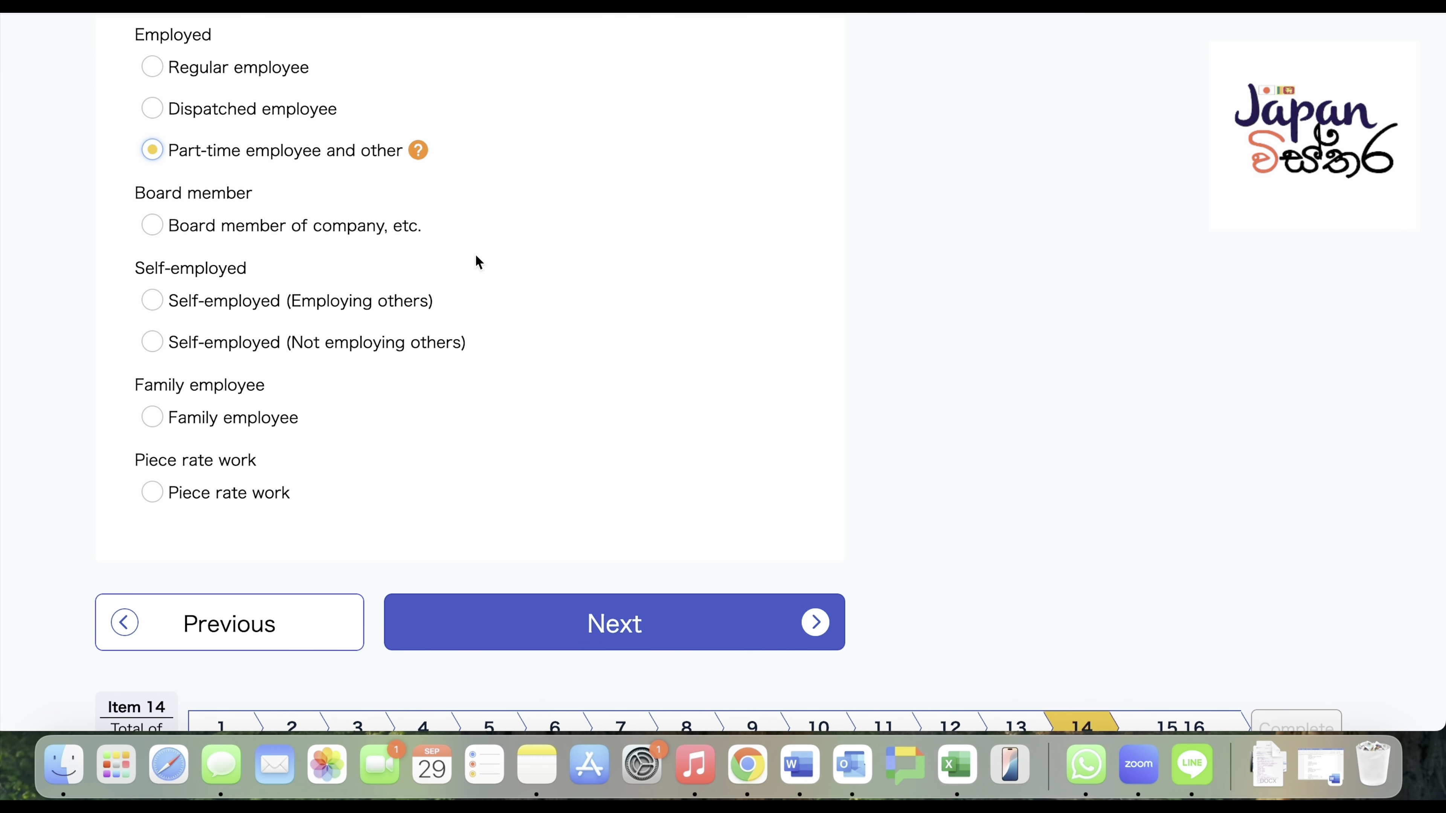
left_click(565, 615)
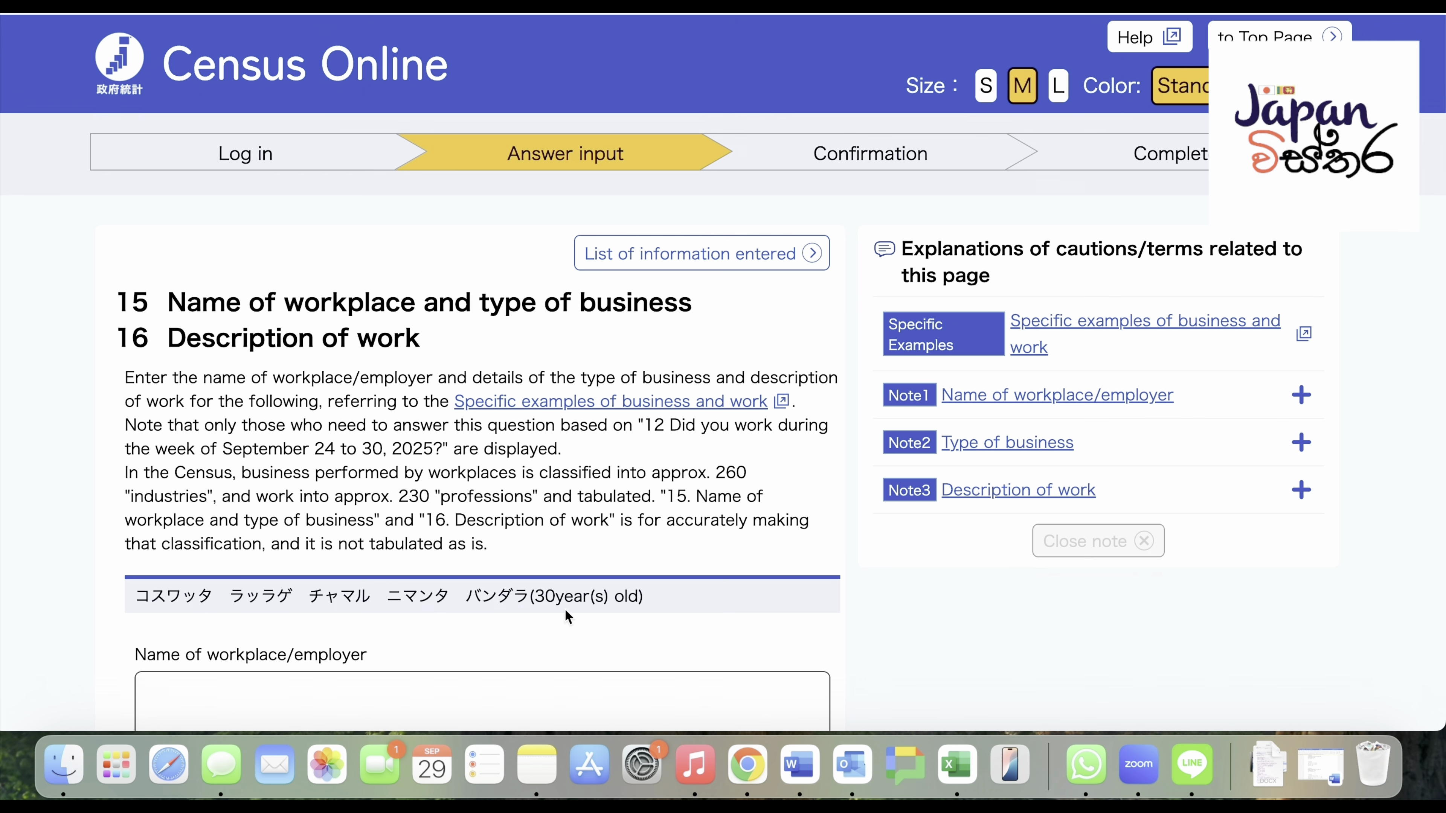
- Fill in both adults' workplace, business type and work description, entering ファミリーマート 九産大駅前店, コンビニ and 接客、レジ業務、商品の品出し、陳列 for the second member
scroll(565, 608, "down", 5)
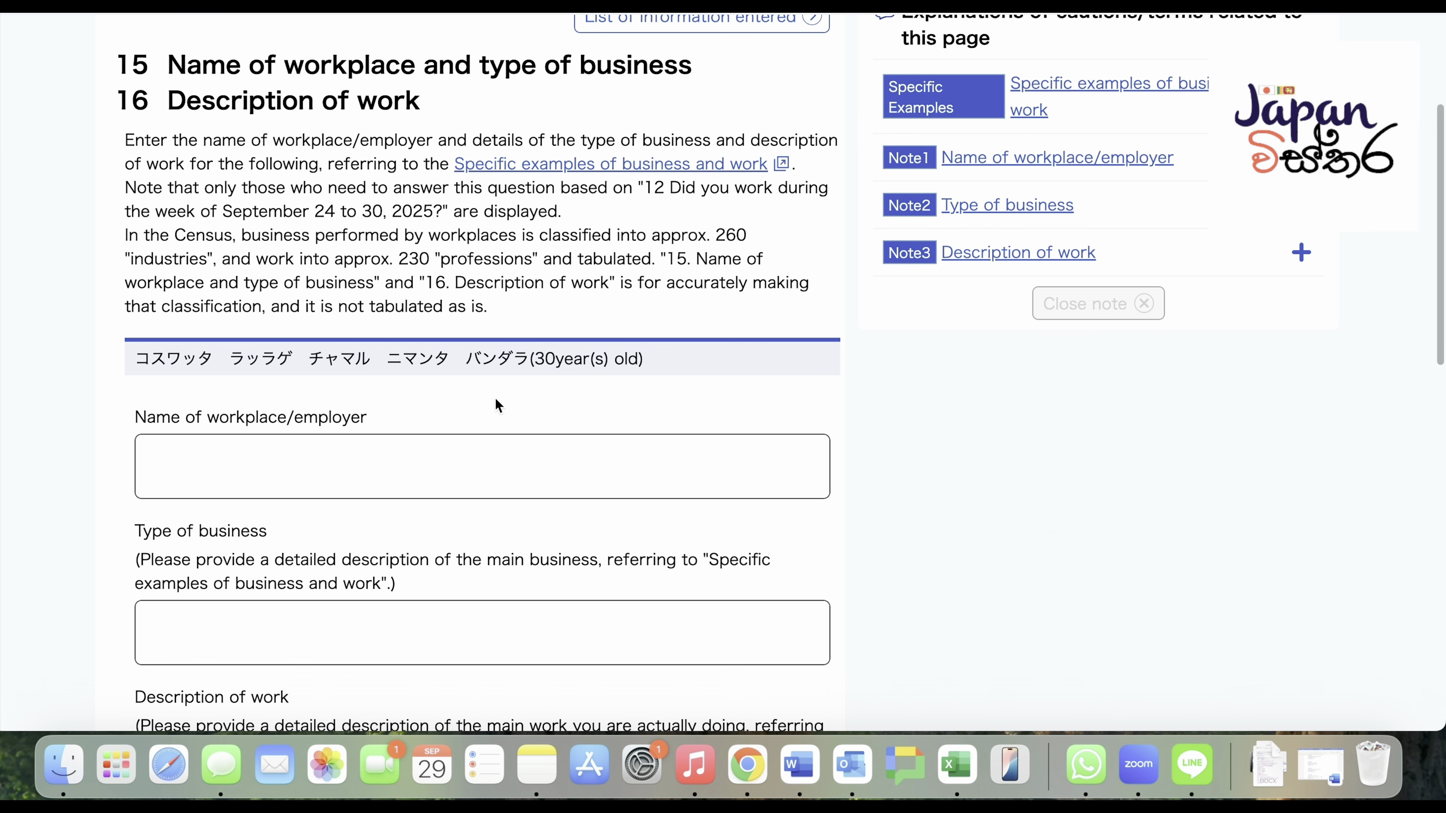
scroll(490, 507, "down", 5)
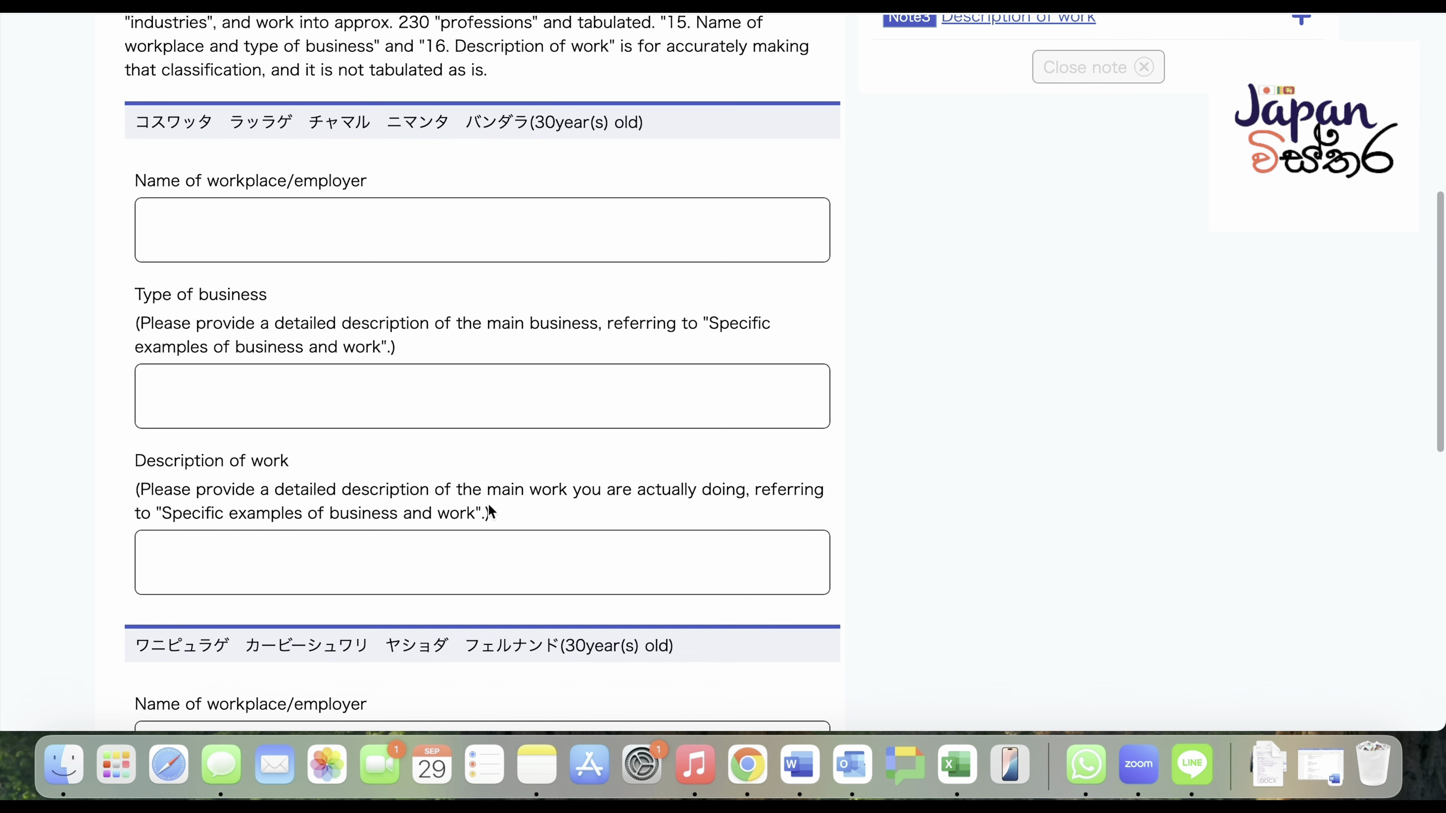
scroll(490, 507, "down", 5)
scroll(490, 505, "down", 5)
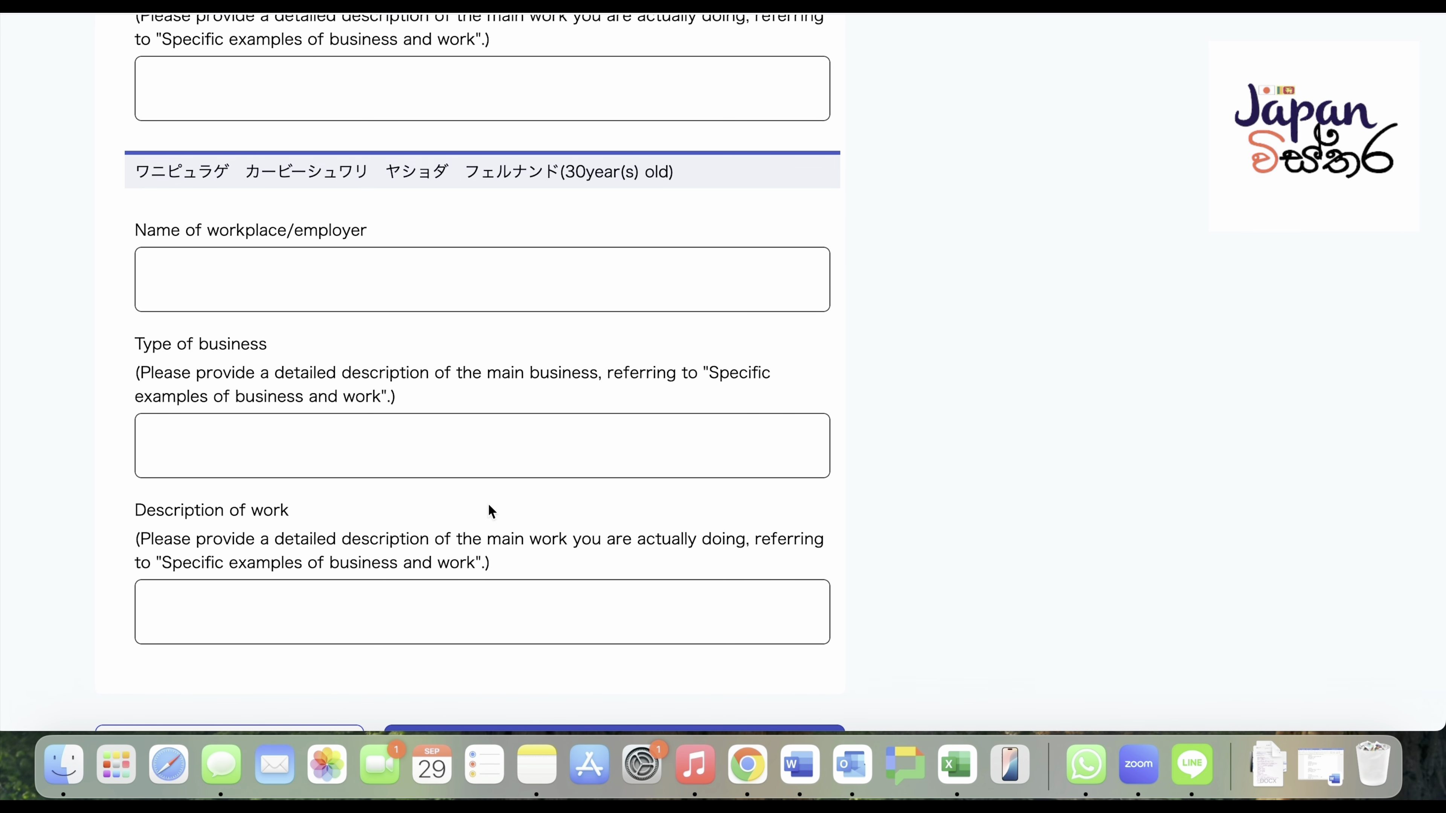
scroll(488, 505, "up", 10)
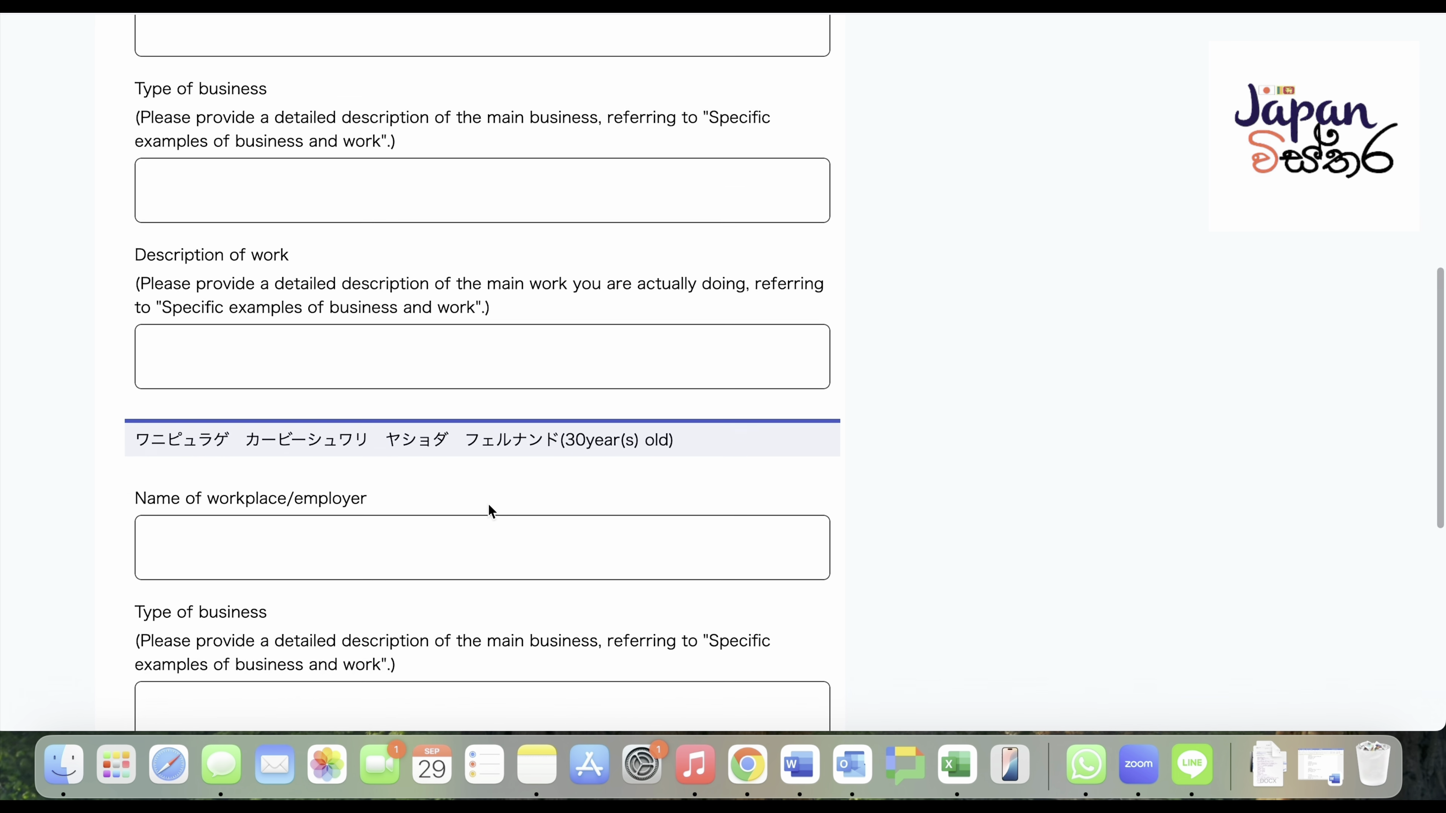
left_click(454, 302)
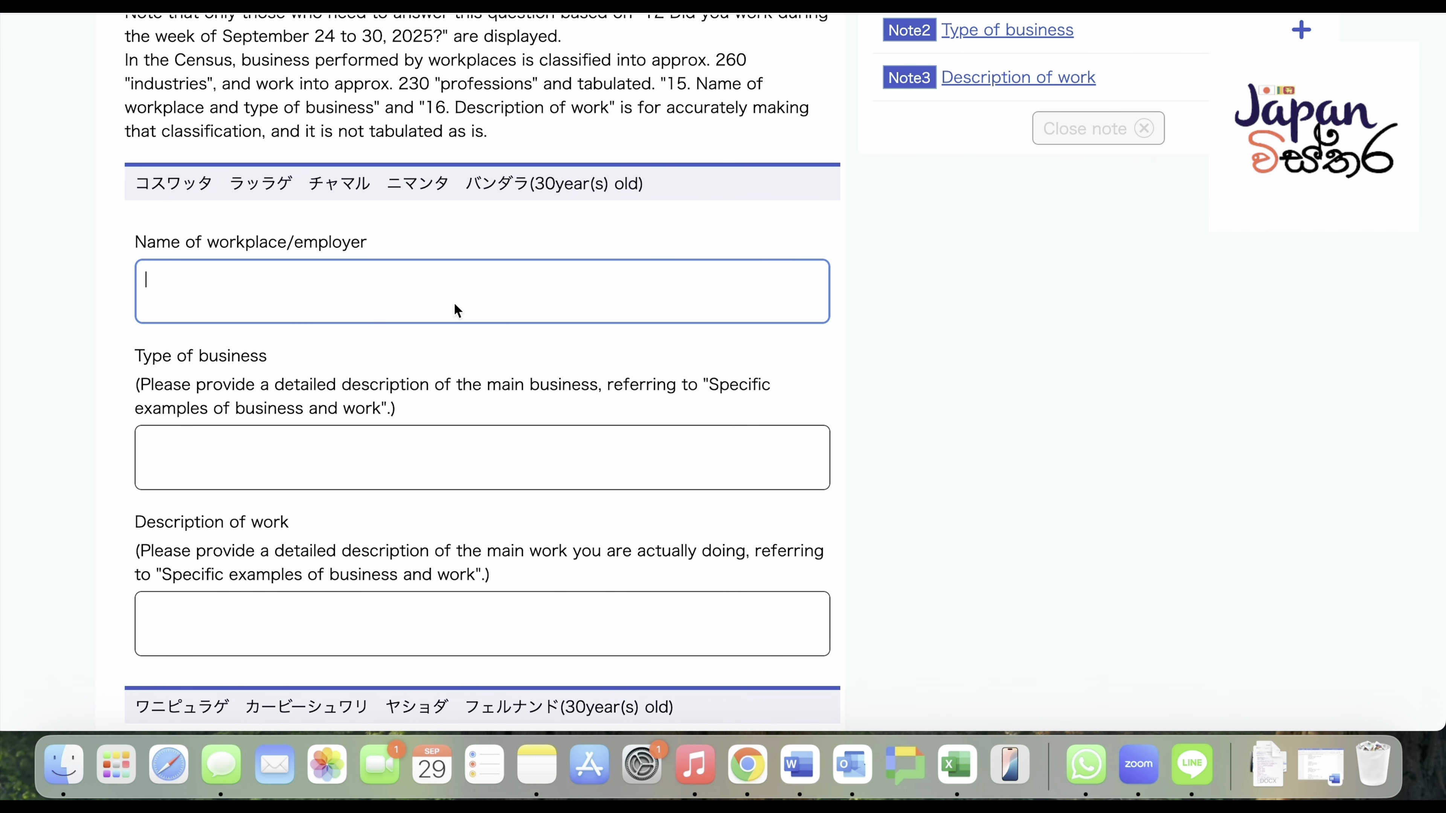
key("super+shift+5")
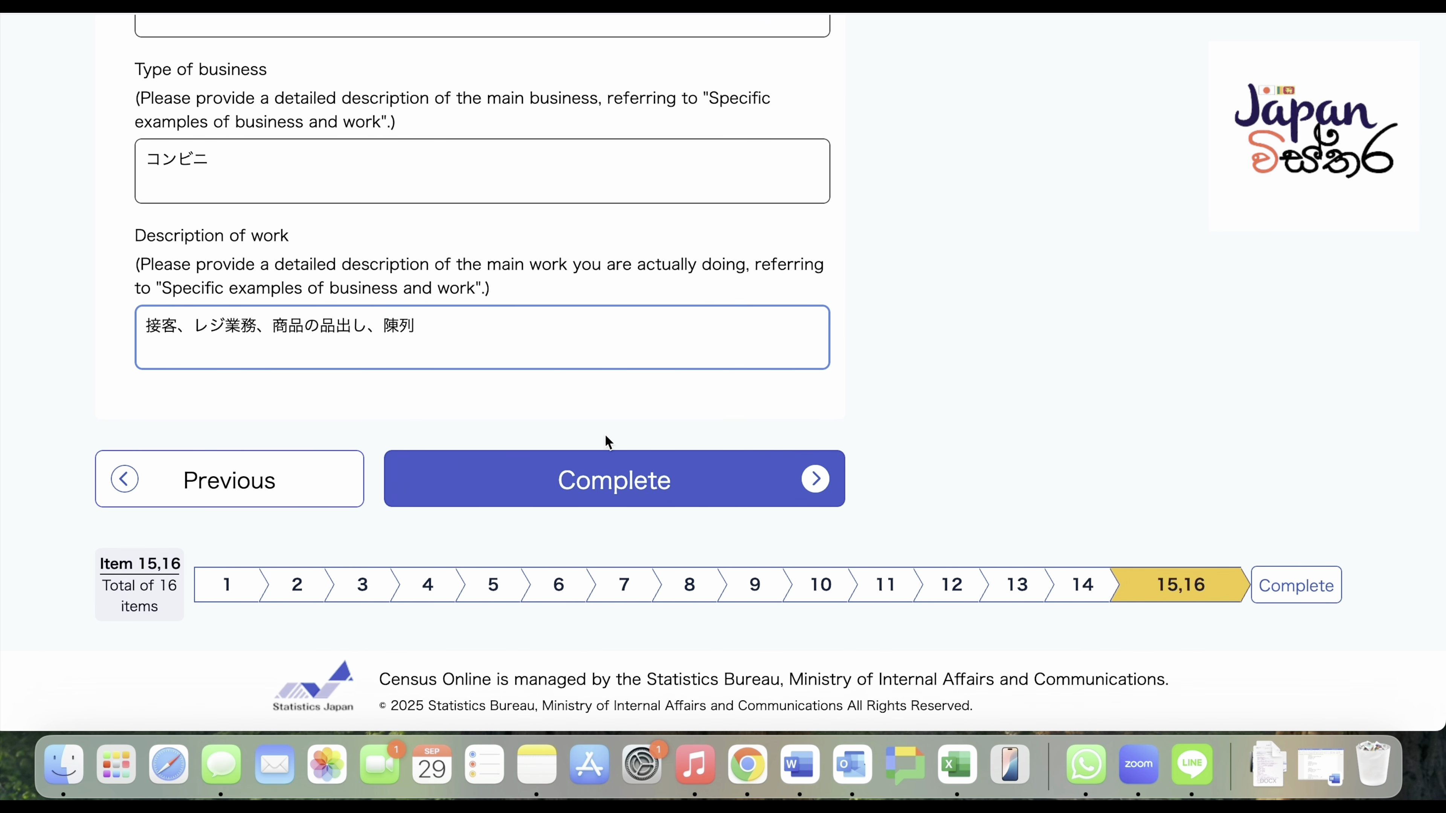
- Complete the answer items and continue to the telephone number and address entry
left_click(595, 481)
scroll(224, 338, "up", 1)
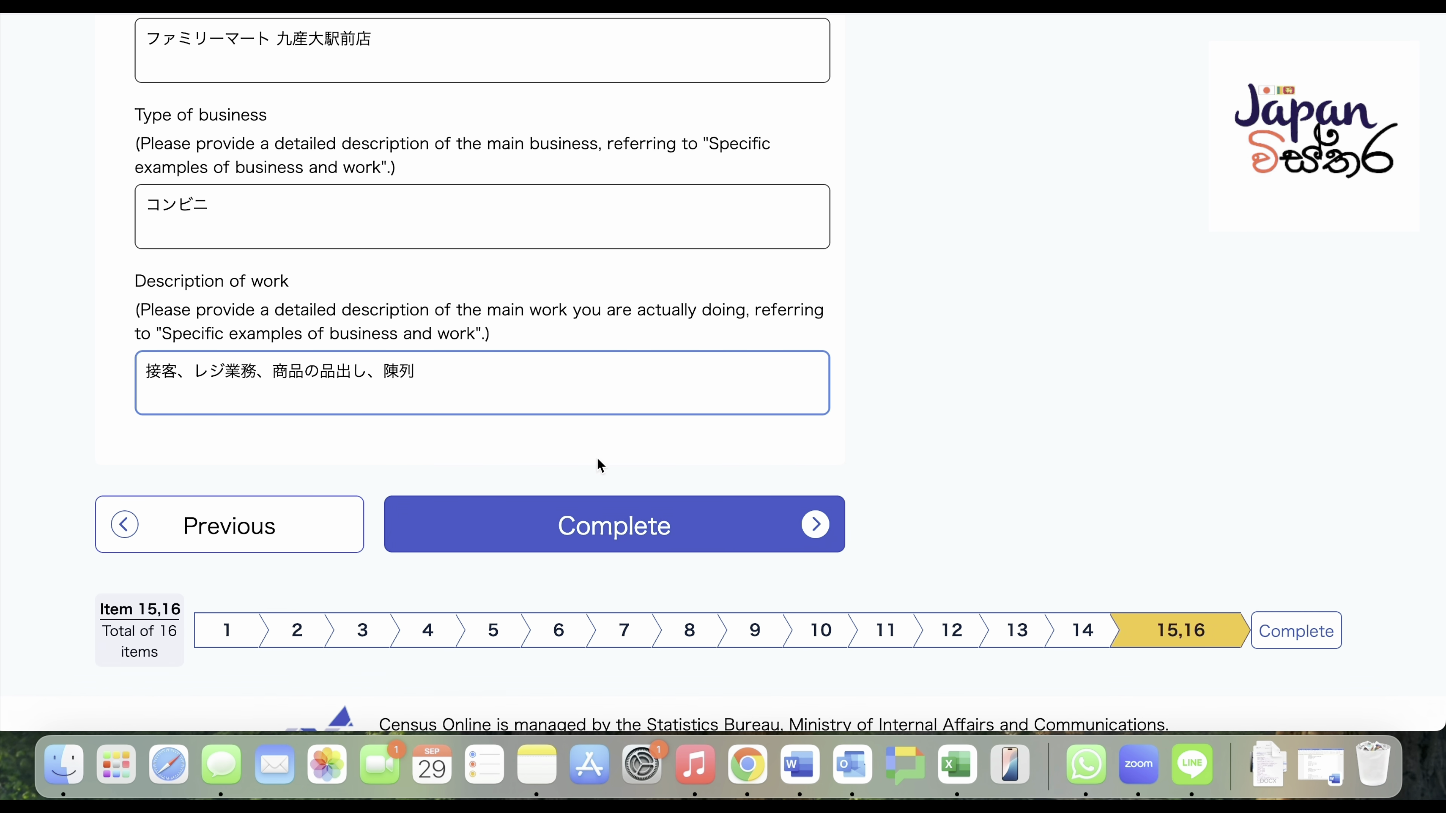
left_click(601, 498)
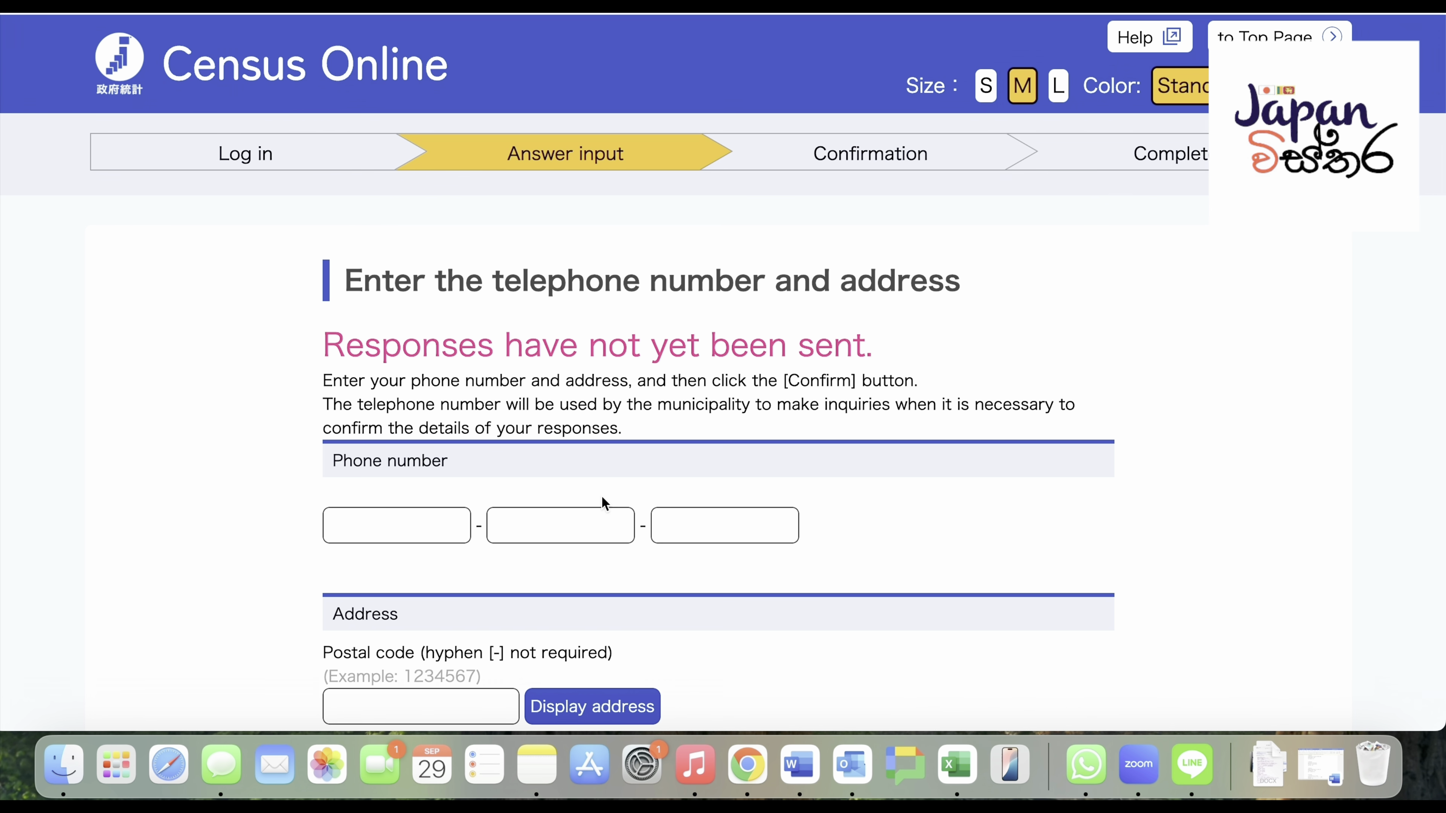
- Fill in the household's telephone number and address, and proceed to the confirmation of the responses
scroll(631, 307, "down", 3)
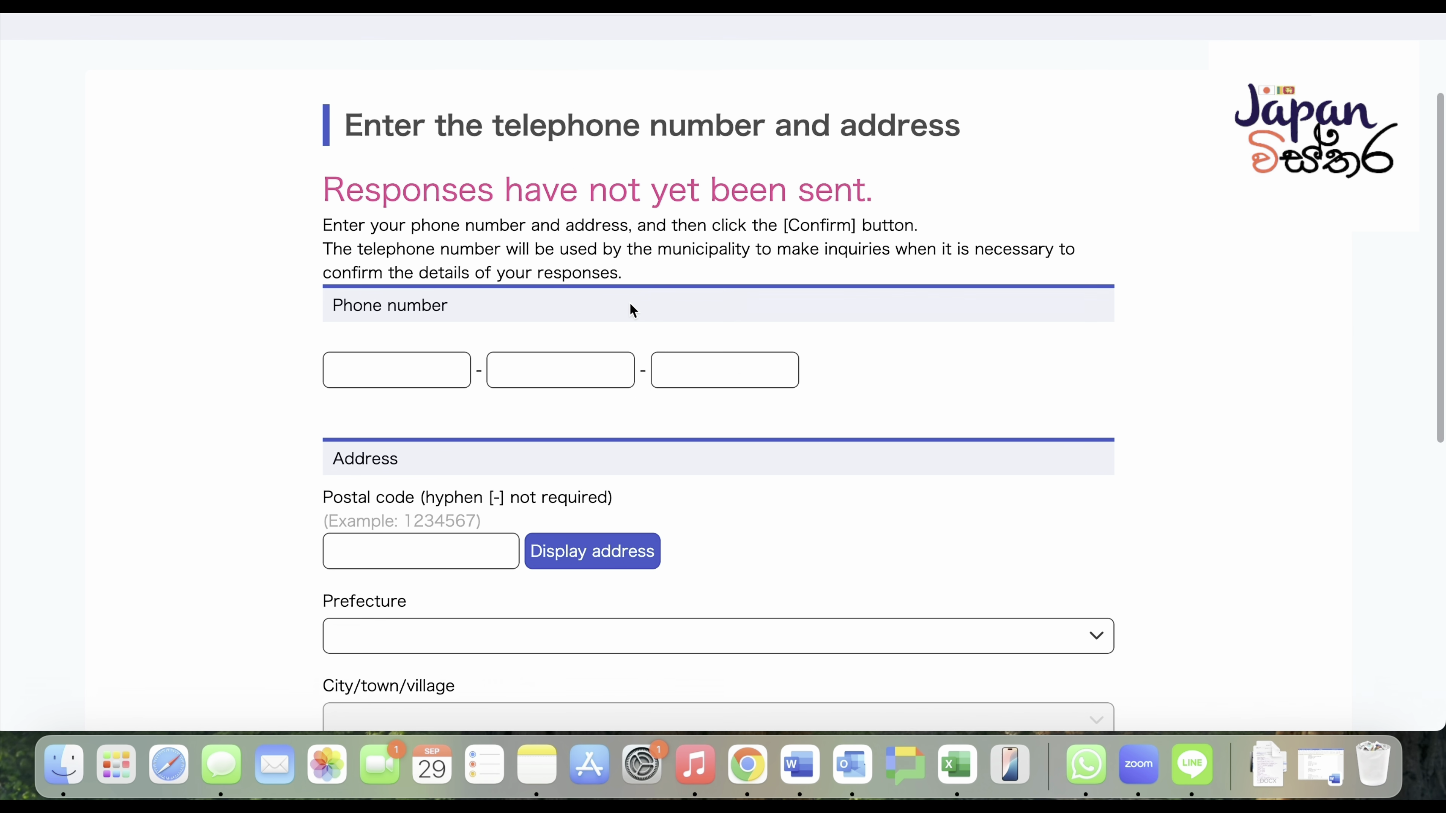
scroll(630, 304, "down", 2)
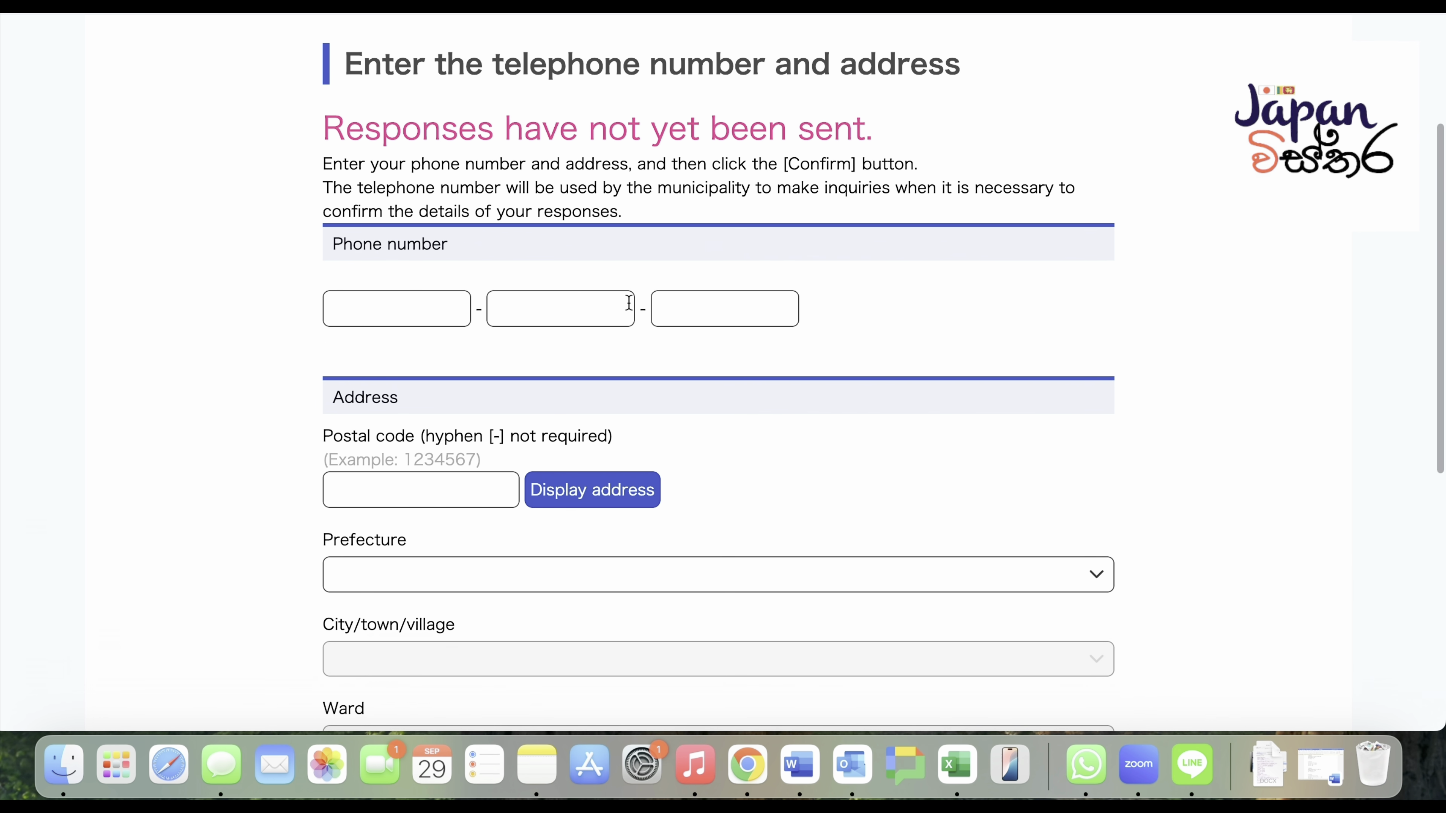
scroll(445, 315, "down", 6)
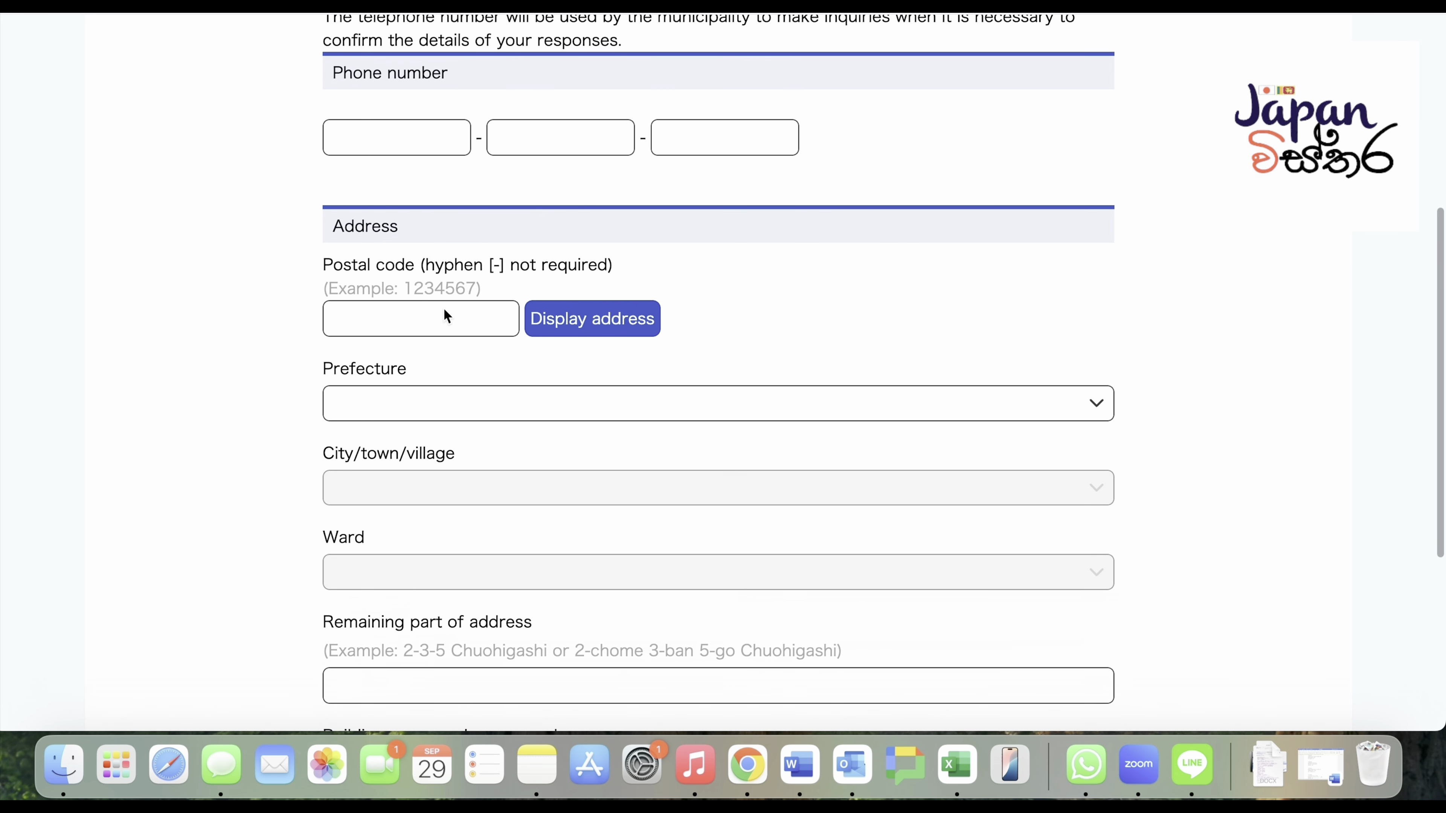
scroll(440, 541, "down", 4)
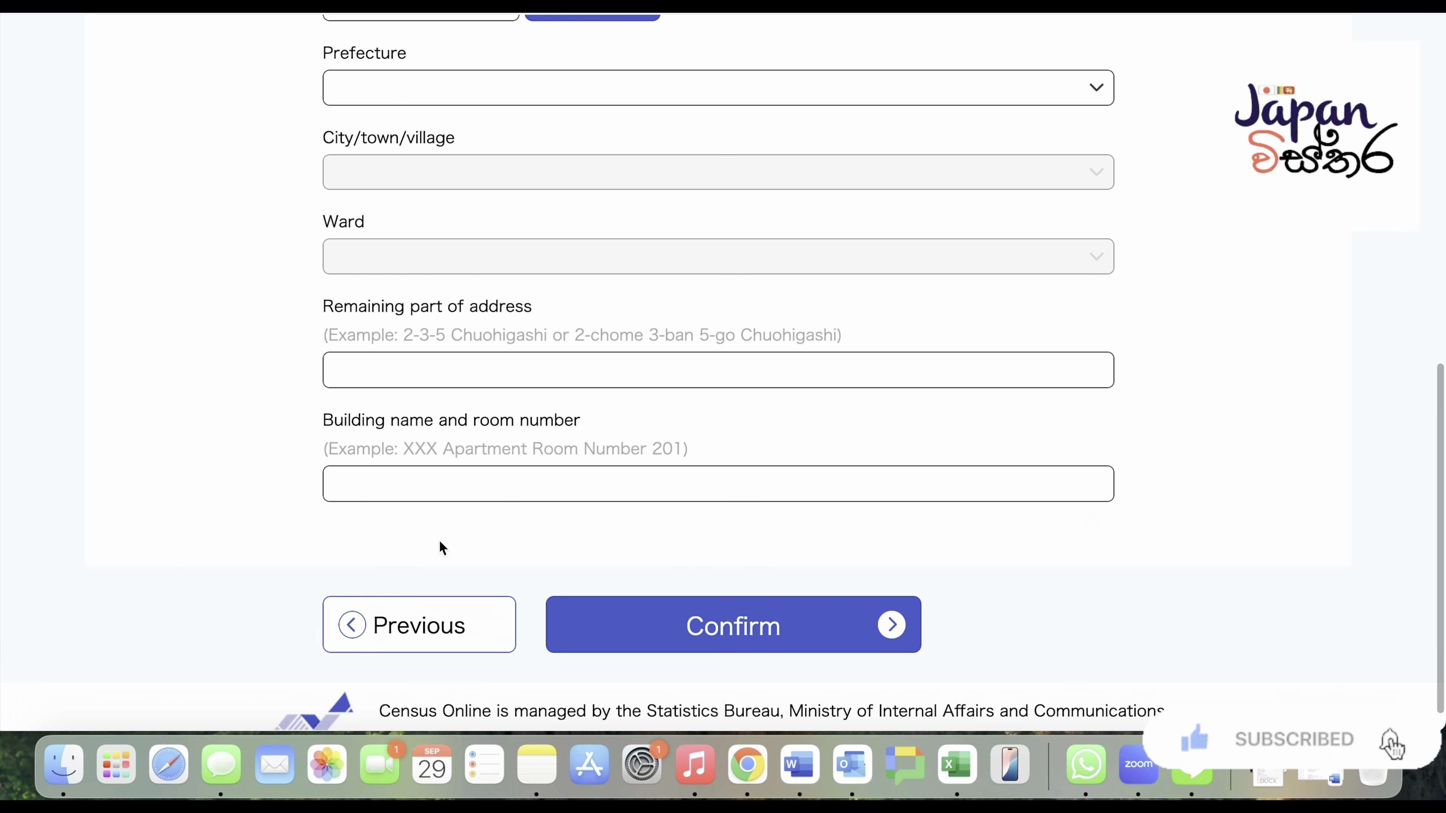
scroll(440, 540, "up", 3)
scroll(439, 550, "up", 5)
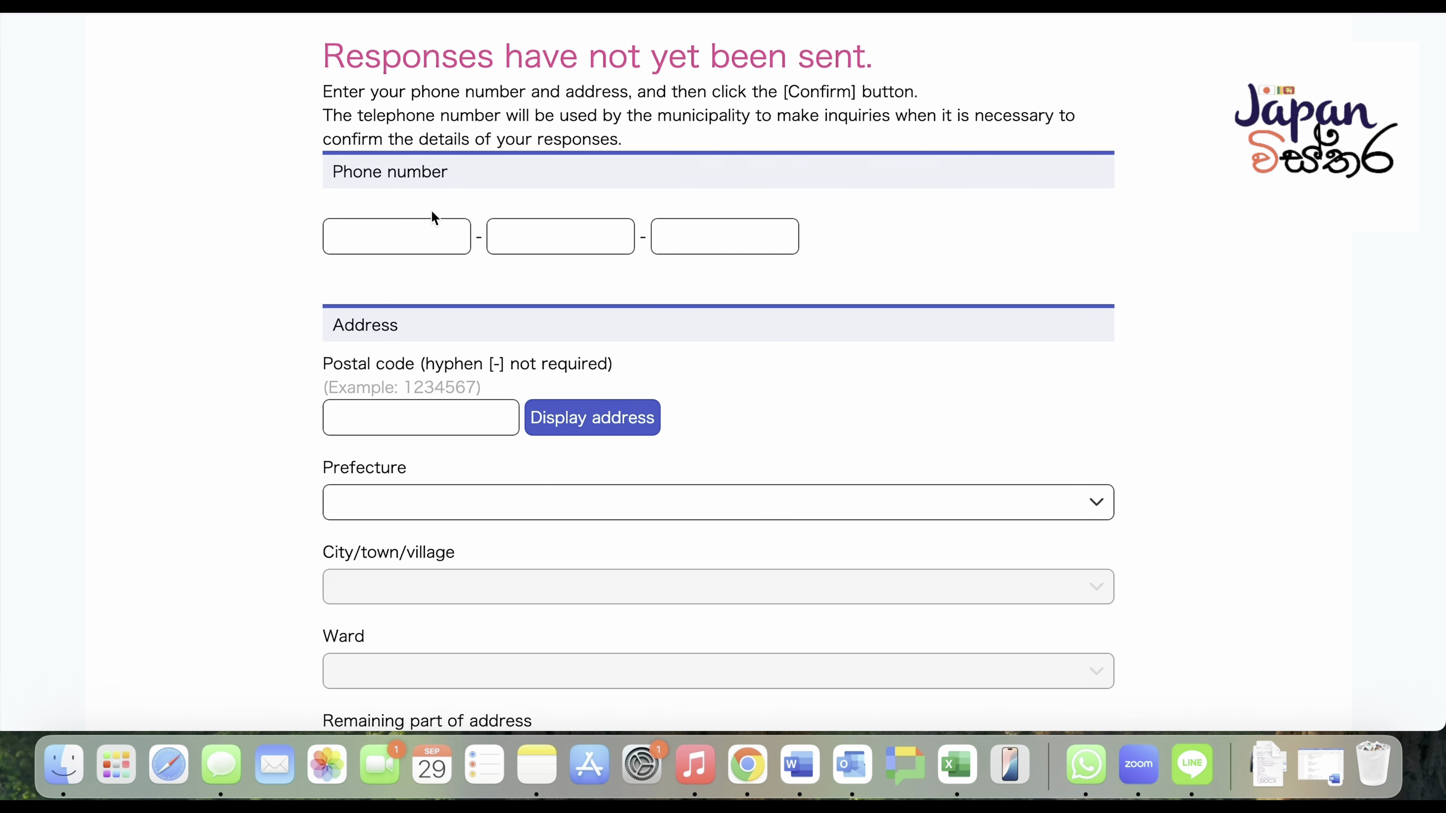
key("super+shift+5")
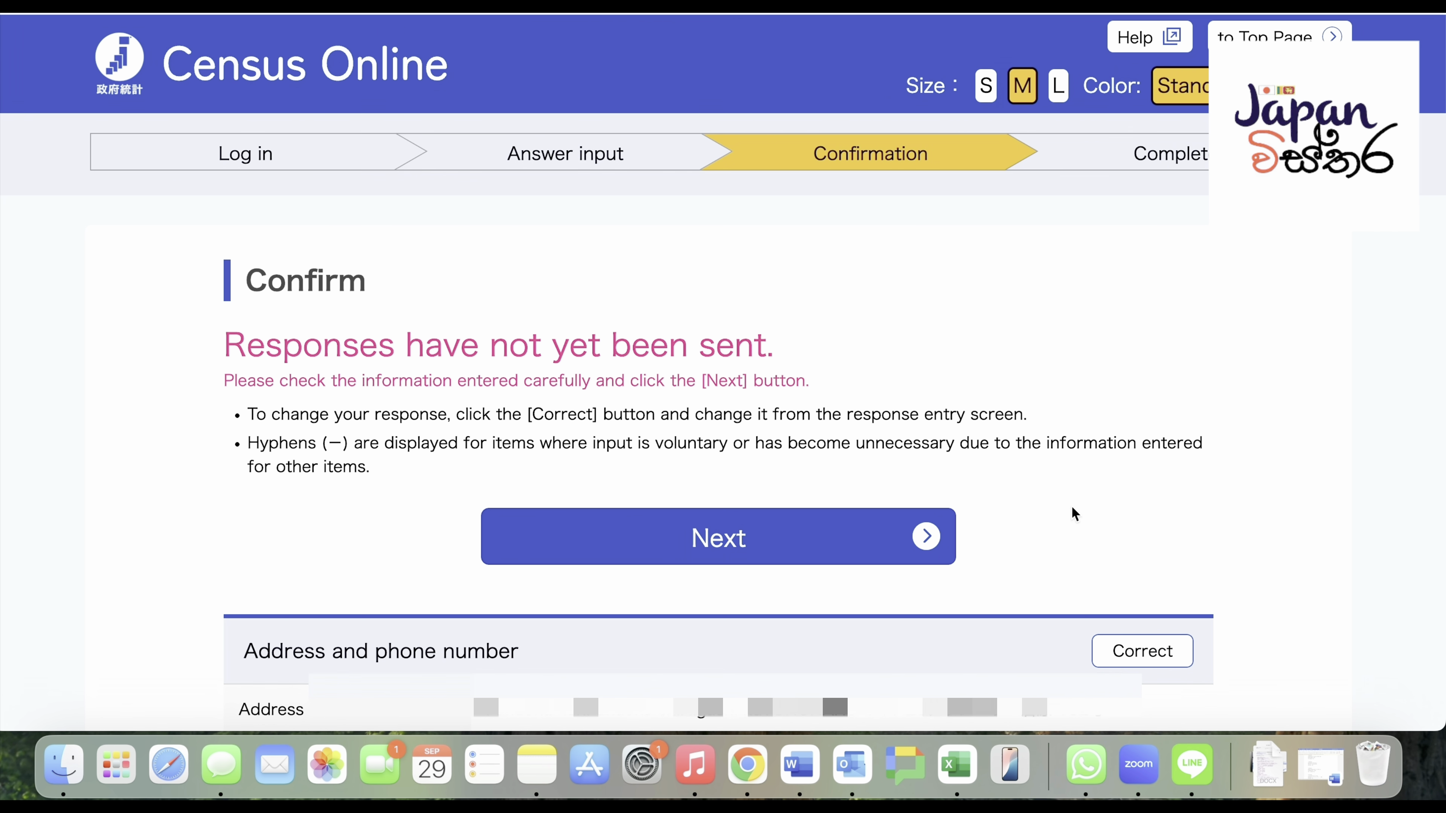
- Set and confirm the password that protects the household's response data, and send the census responses
left_click(737, 559)
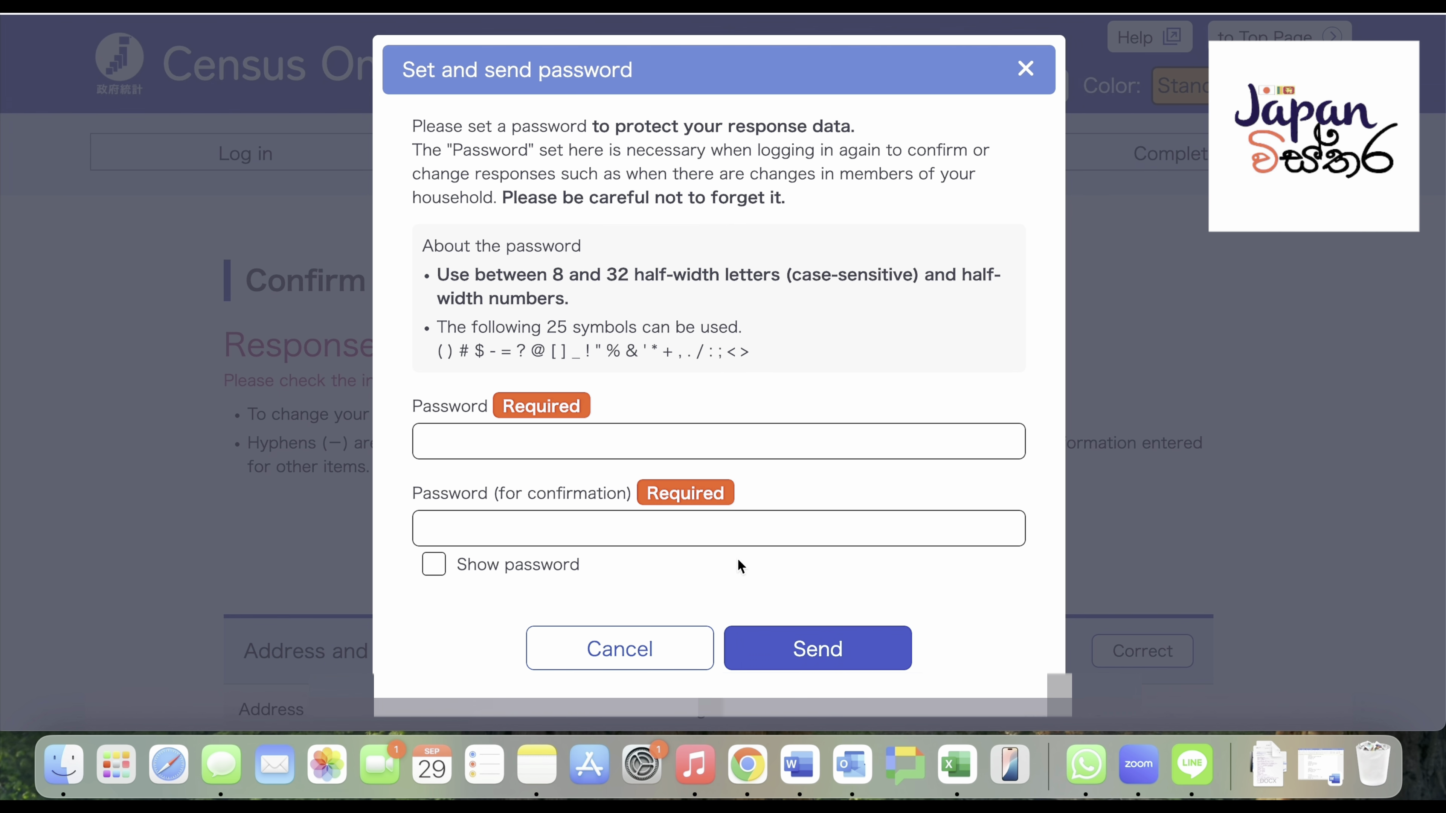
left_click(649, 446)
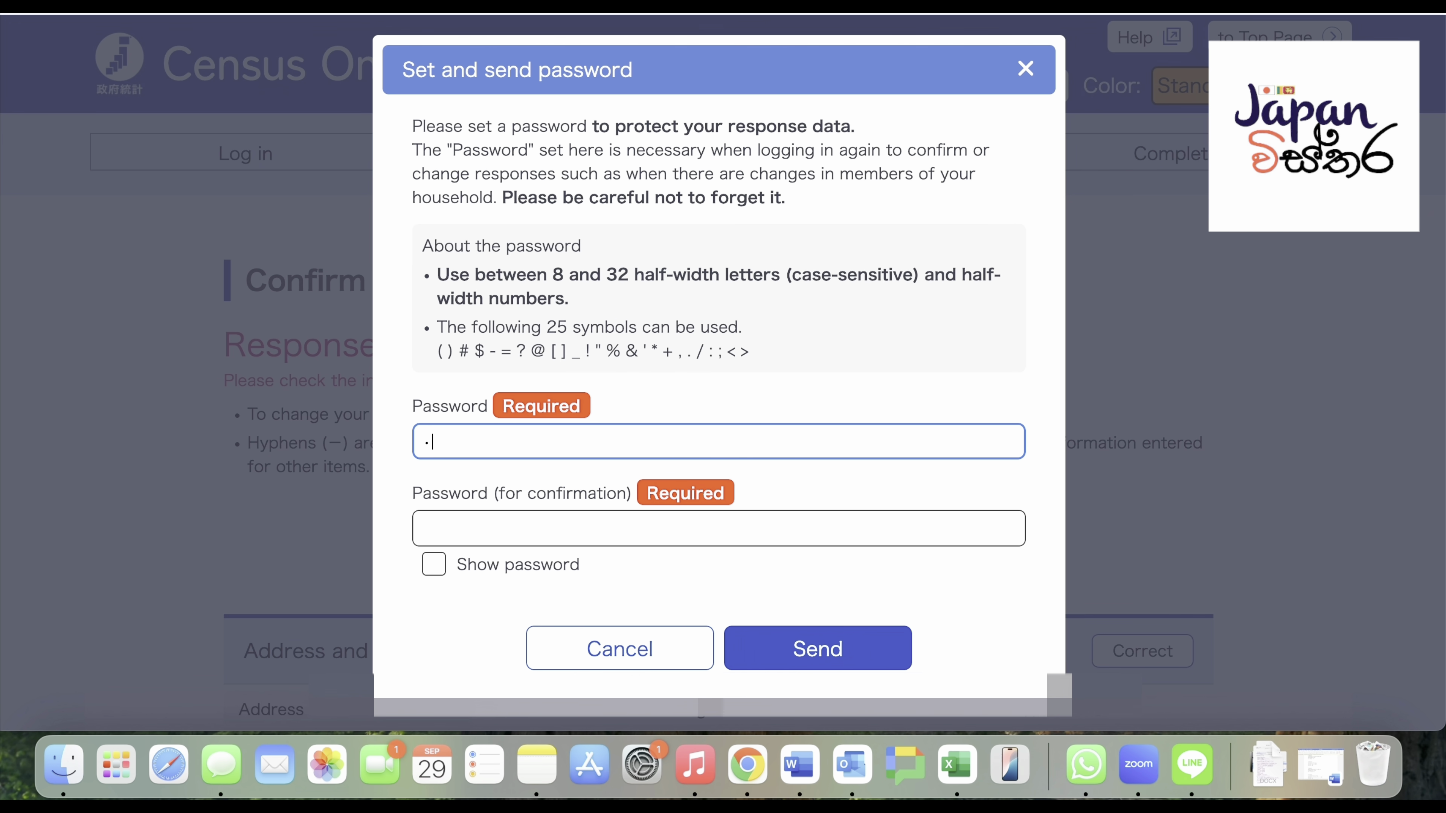
type("••••••••••")
left_click(642, 522)
type("•••••••")
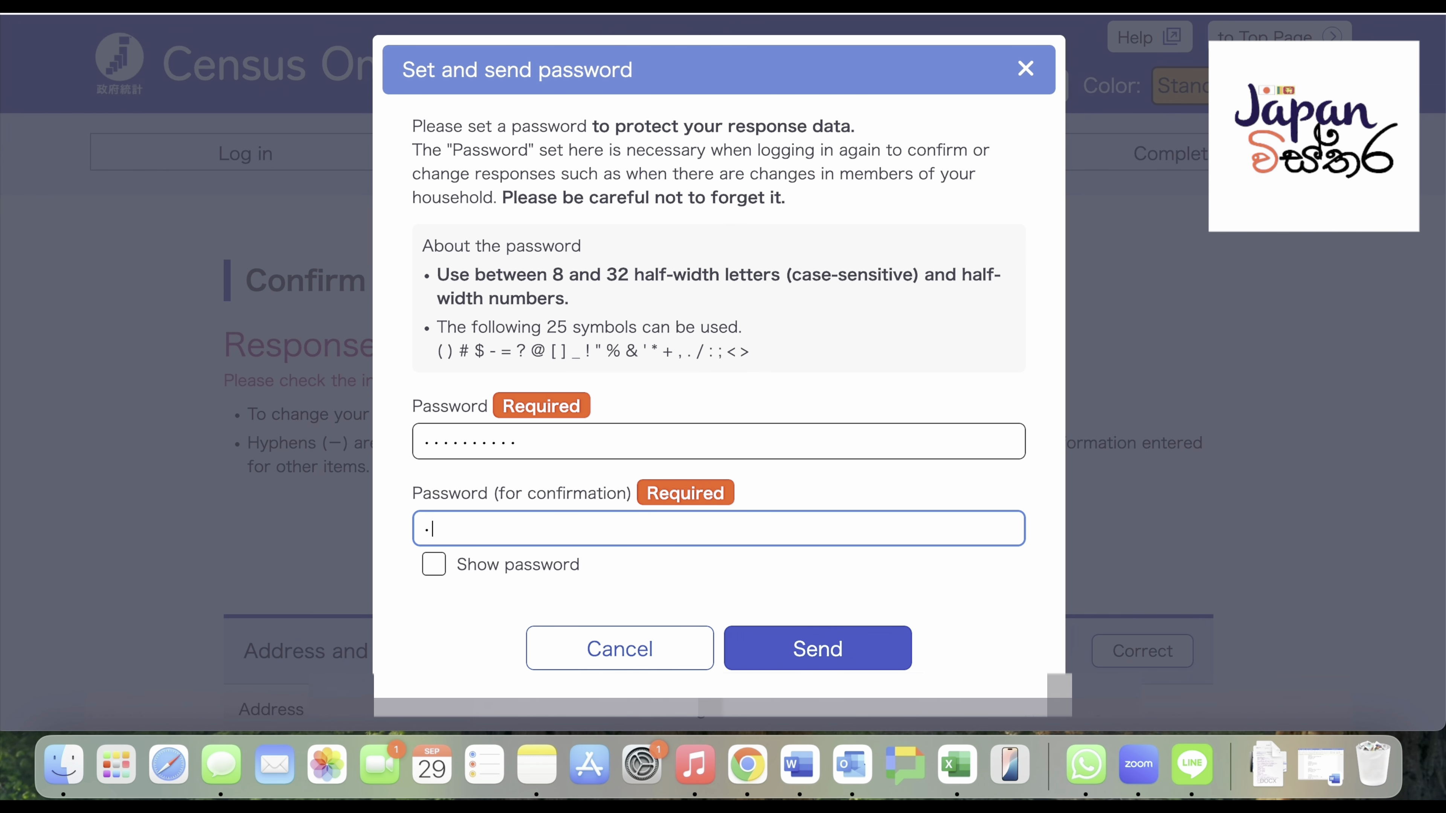
type("••")
left_click(800, 652)
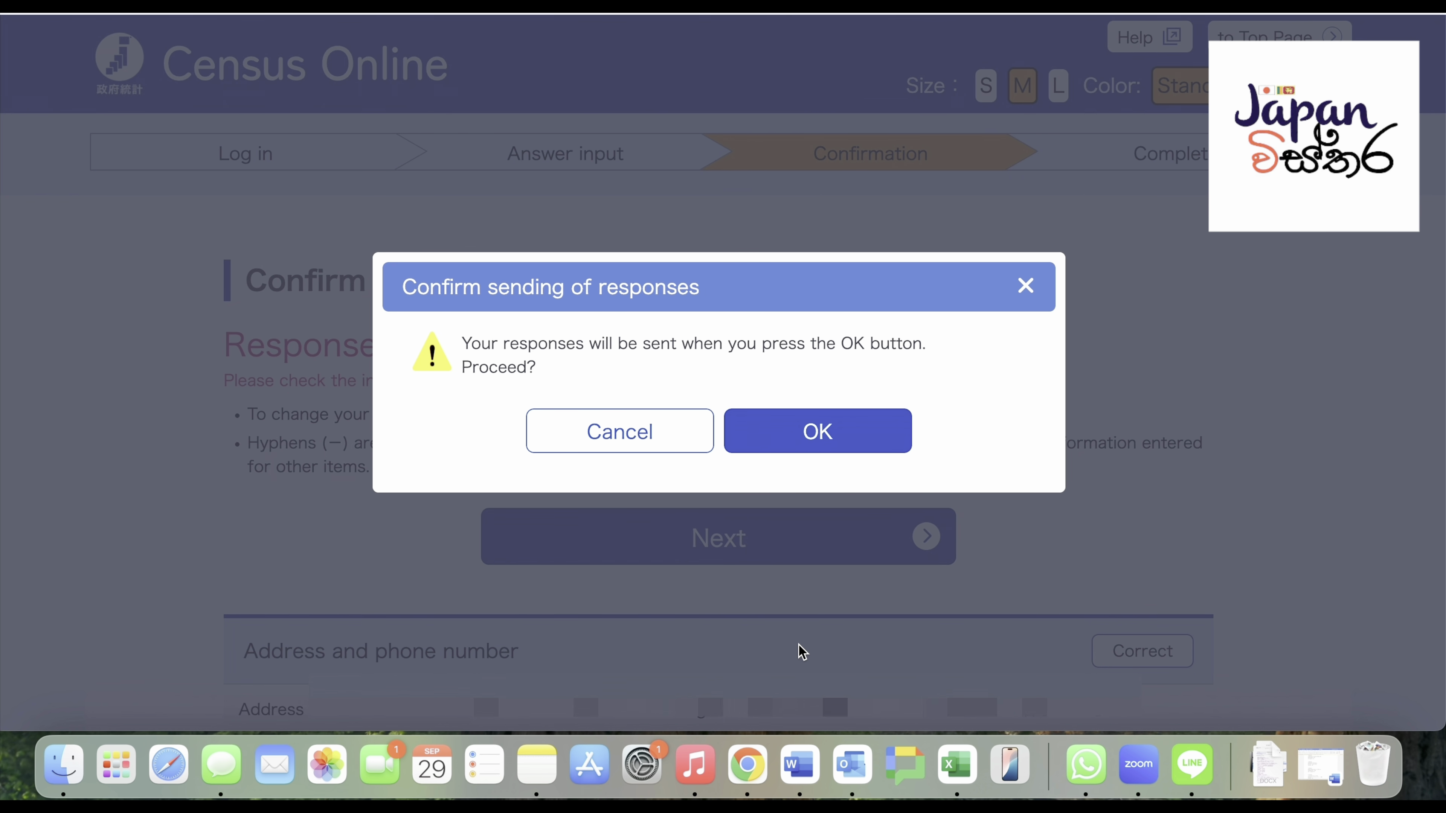
left_click(831, 434)
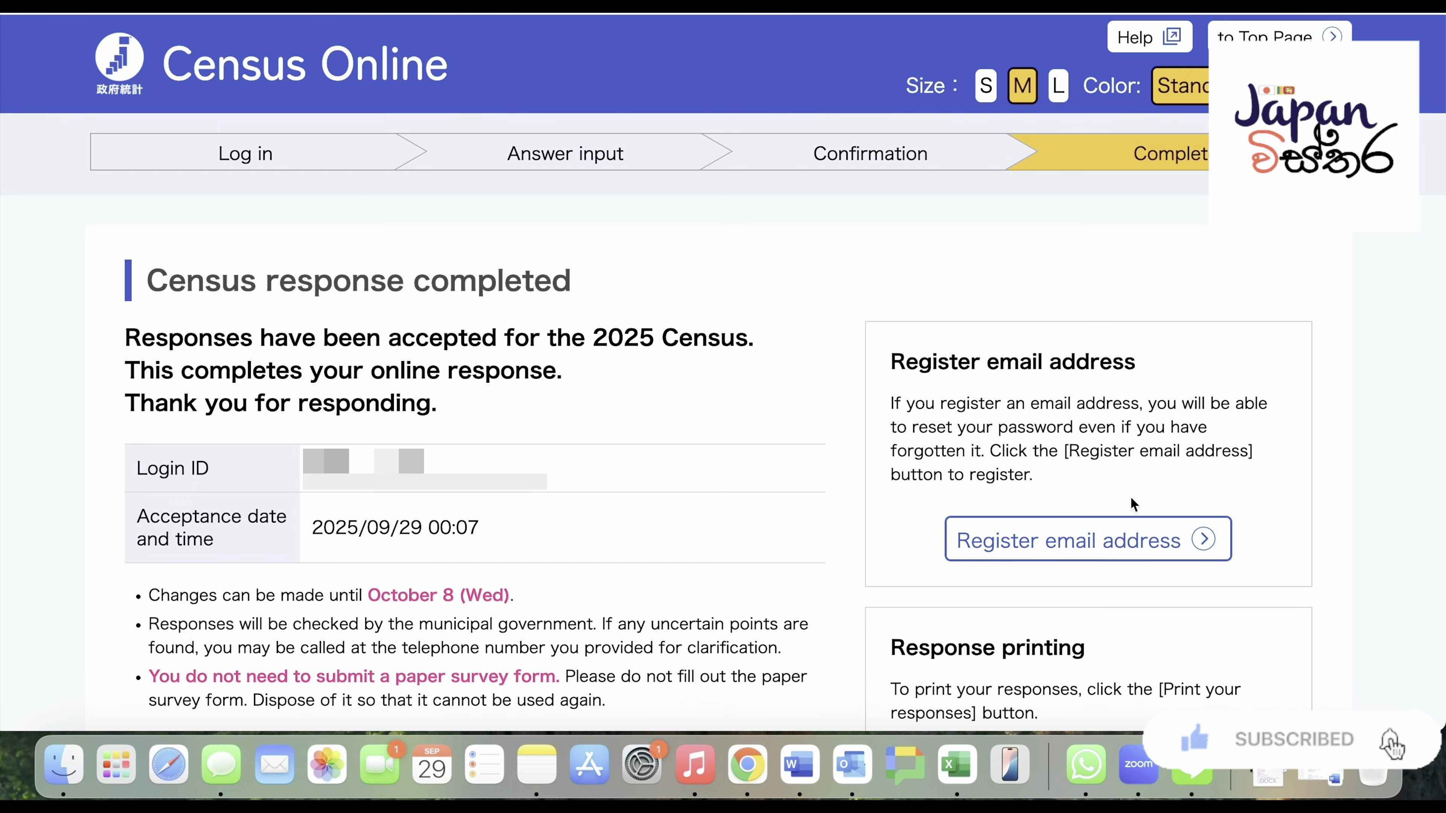
key("super+shift+5")
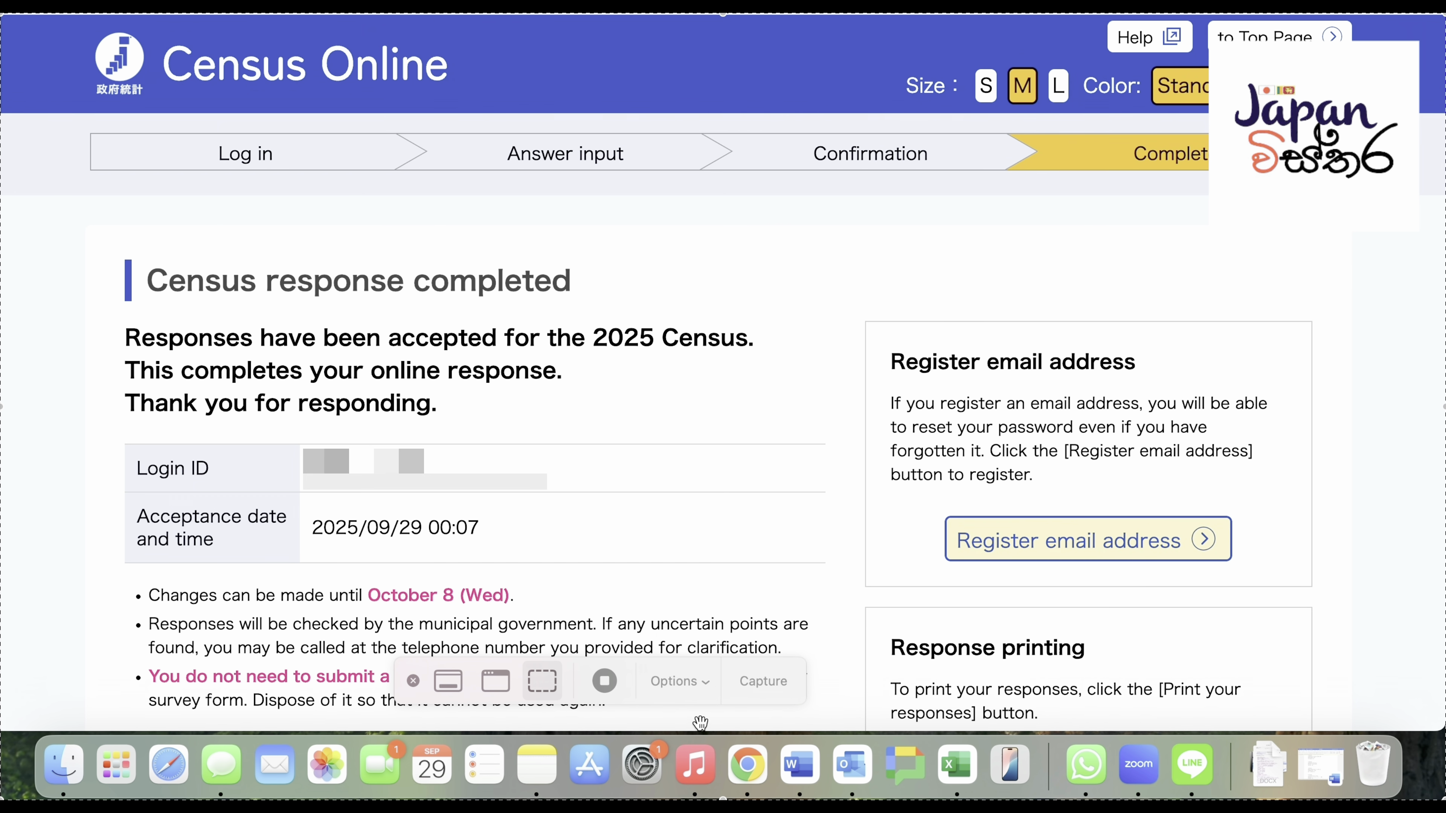